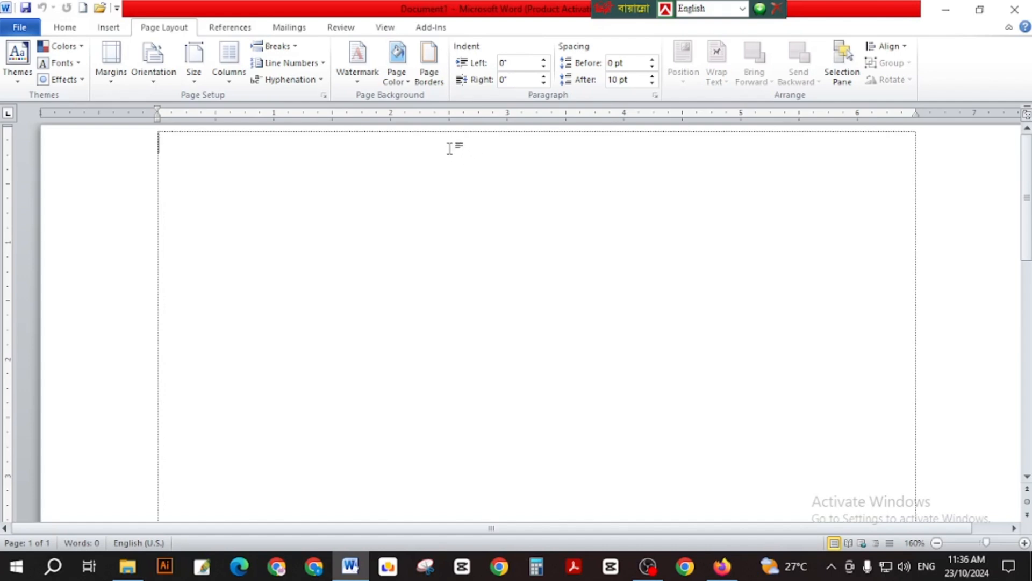
Switch the ribbon from References to the Mailings tab to show the mail merge tools.
click(246, 32)
click(286, 29)
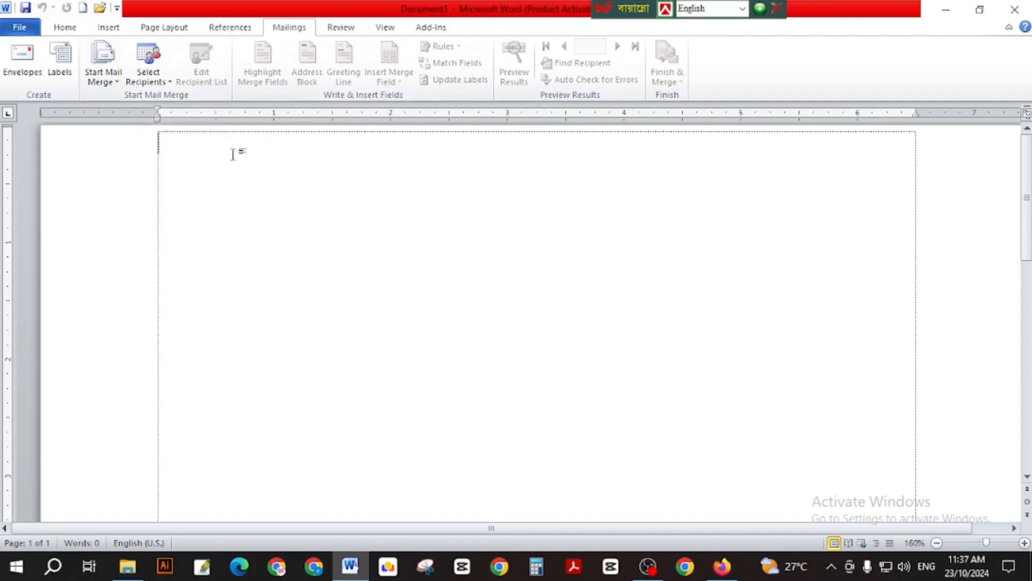
Type 'Dear......................' followed by an indented line of dotted placeholder text.
text(d)
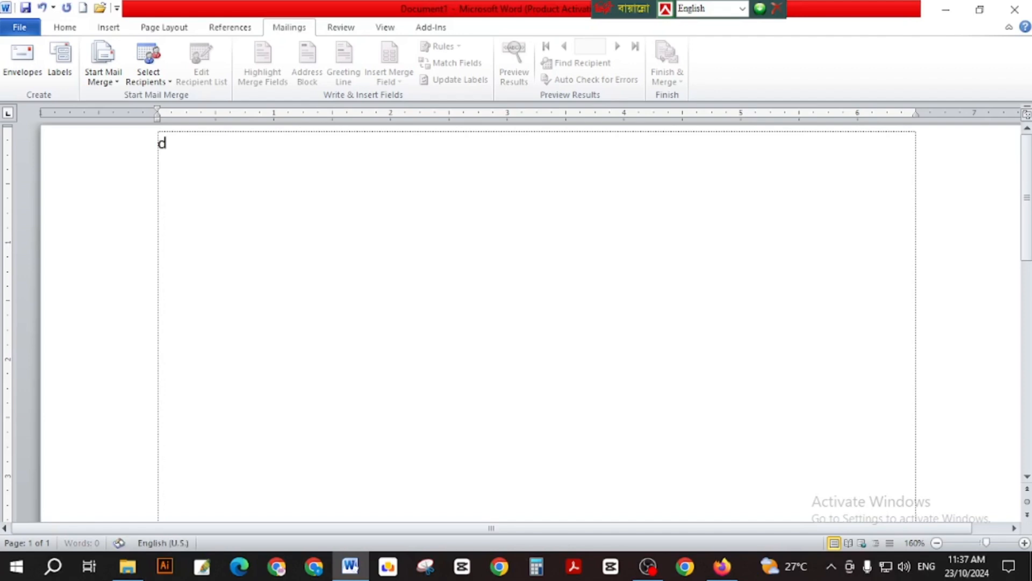
key(BackSpace)
text(d)
key(BackSpace)
text(Dear......................)
key(Return)
key(Tab)
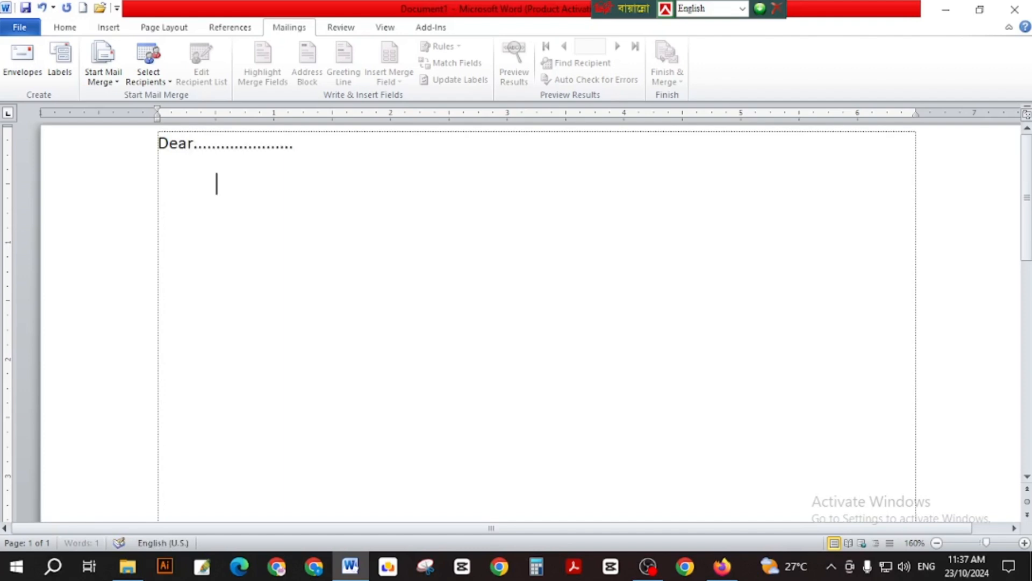
text(.........................)
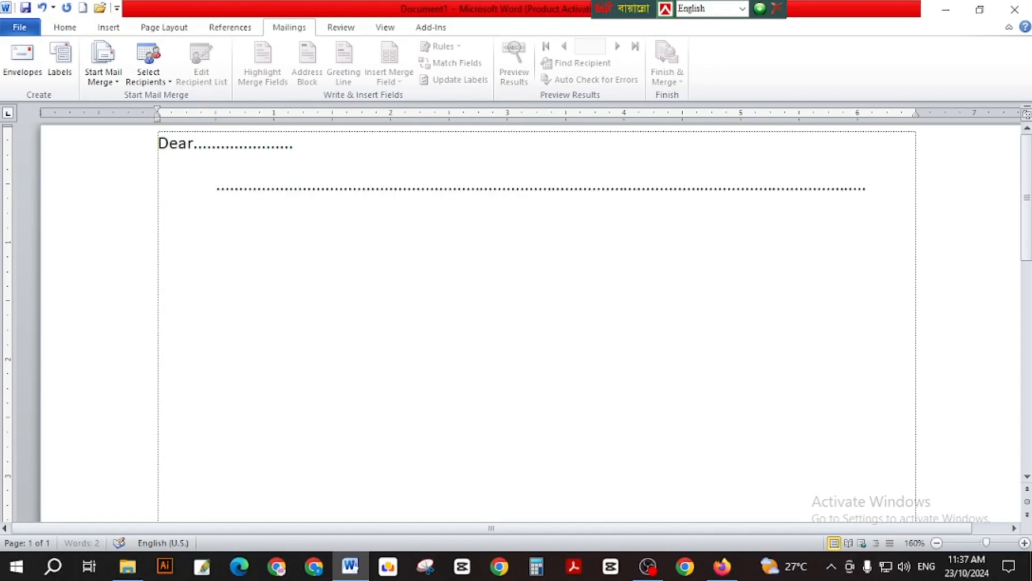
text(....................................................)
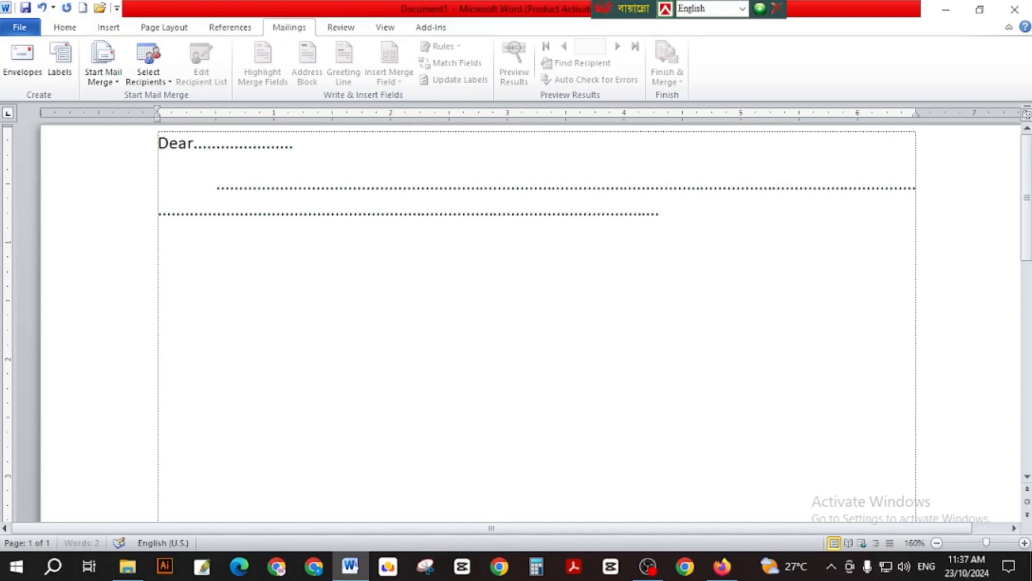
text(...........................)
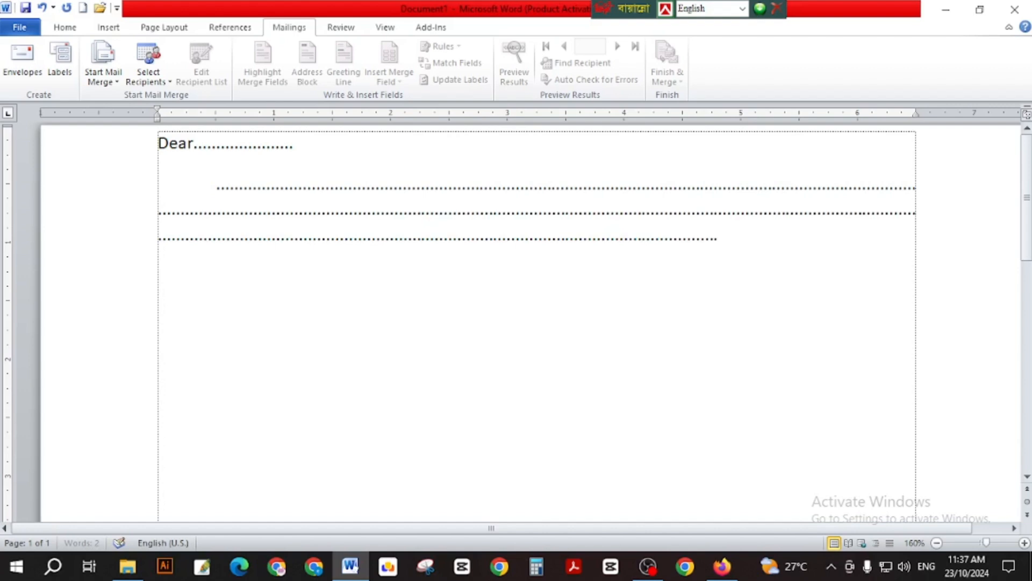
text(................)
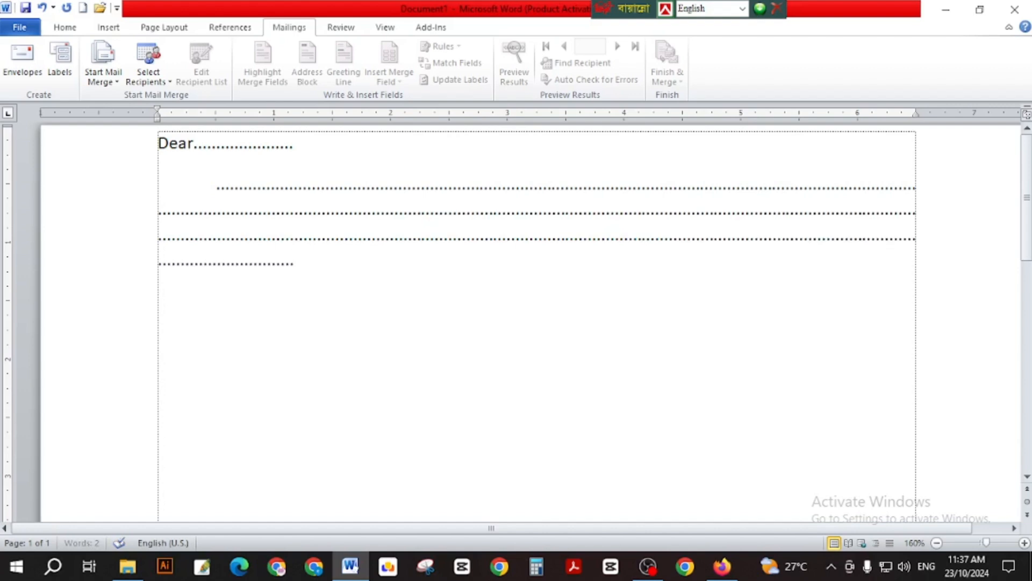
key(Return)
Launch the Step by Step Mail Merge Wizard from Start Mail Merge.
click(117, 82)
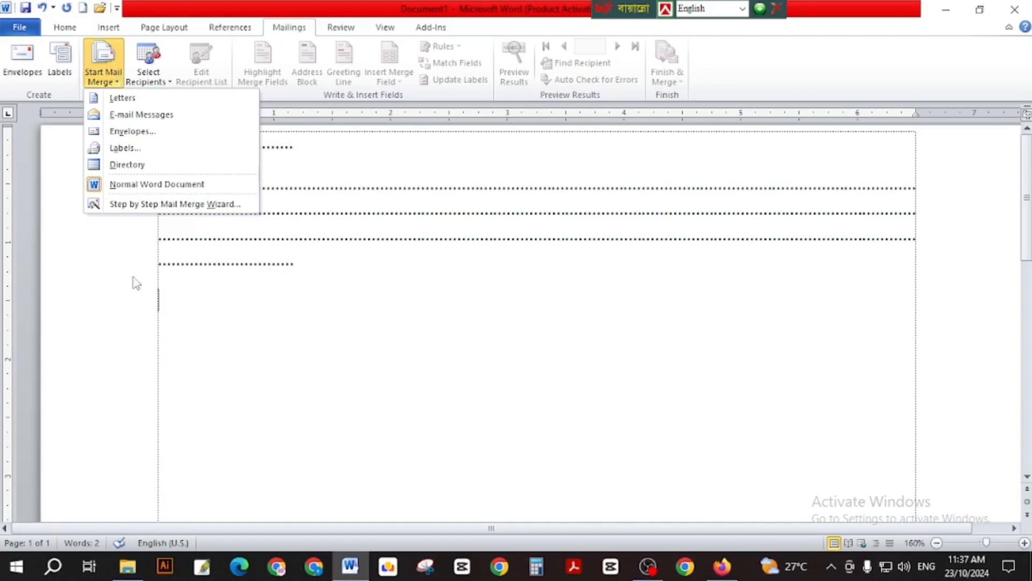
click(164, 206)
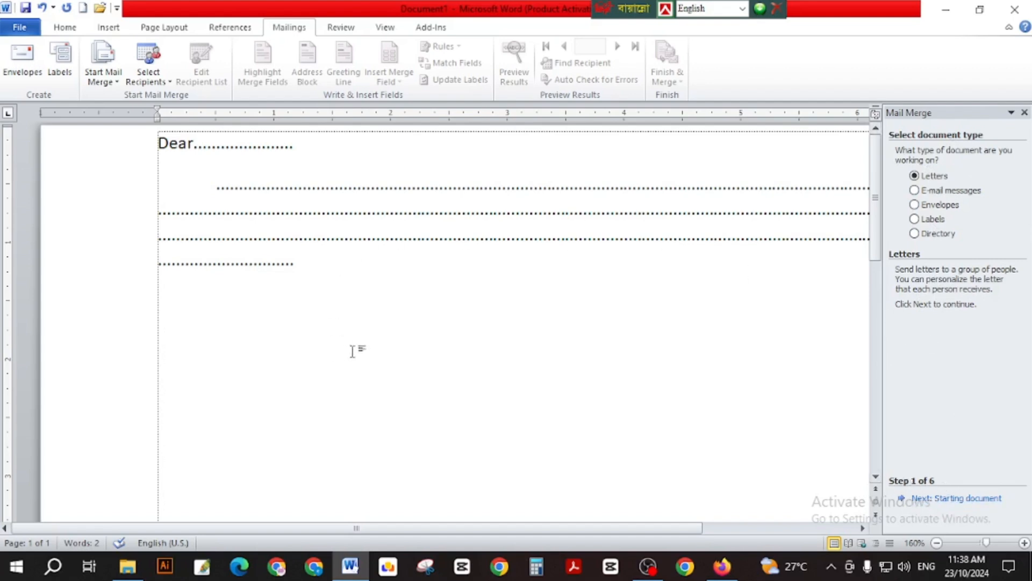
Advance the wizard to recipient selection and choose 'Type a new list'.
click(930, 499)
click(930, 500)
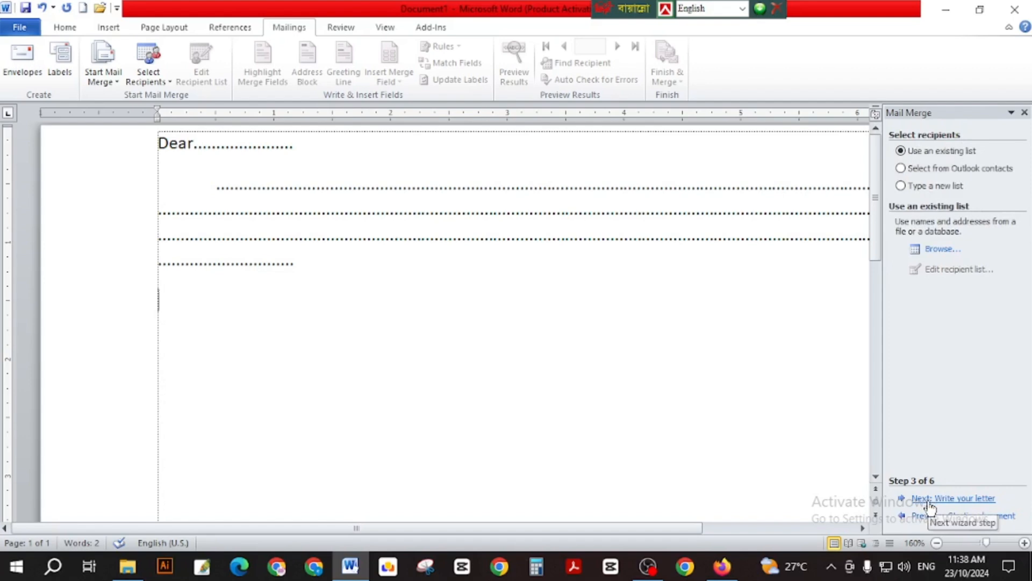
click(907, 191)
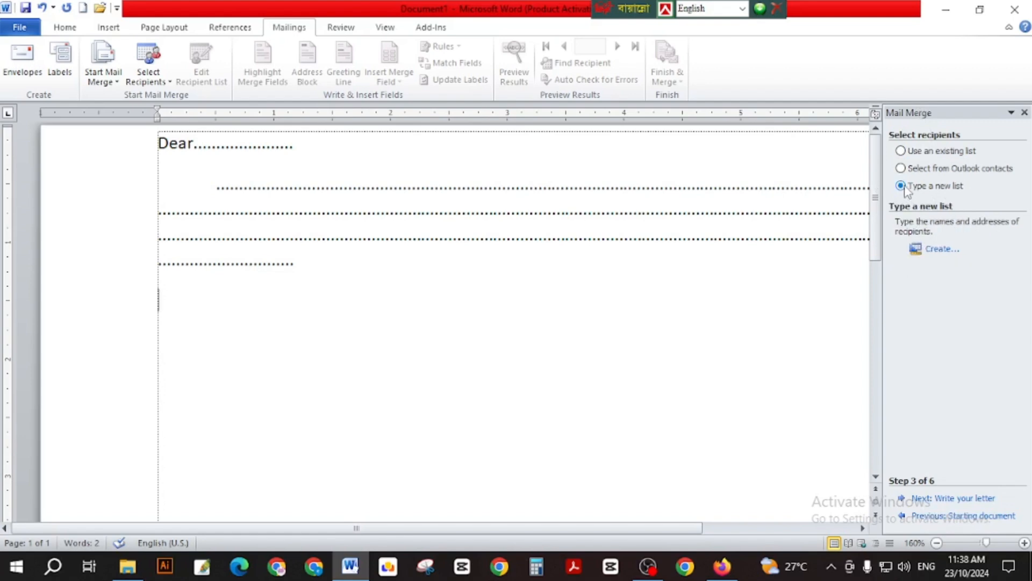
Create a new address list and delete its blank entry.
click(944, 250)
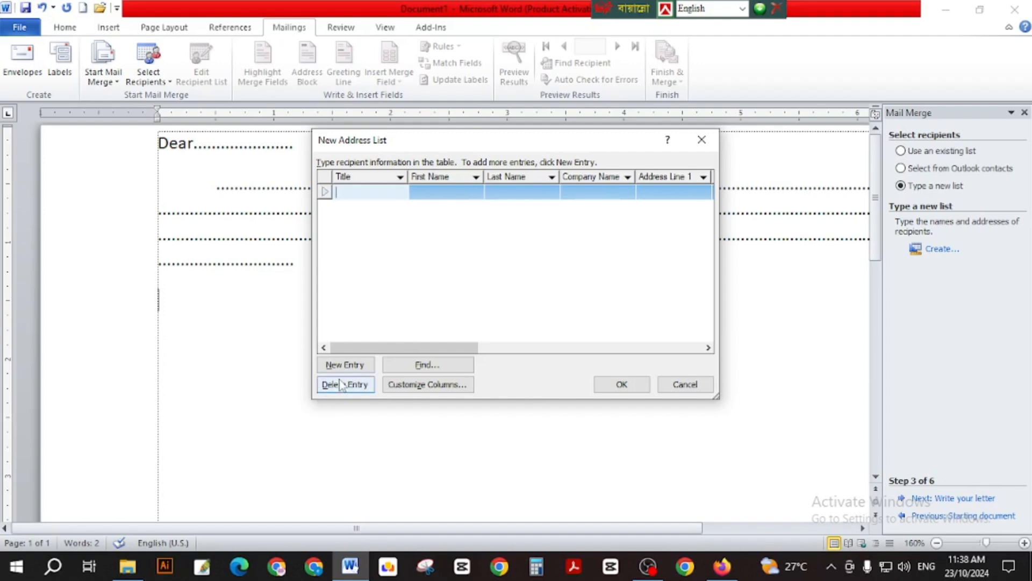
click(351, 388)
click(487, 321)
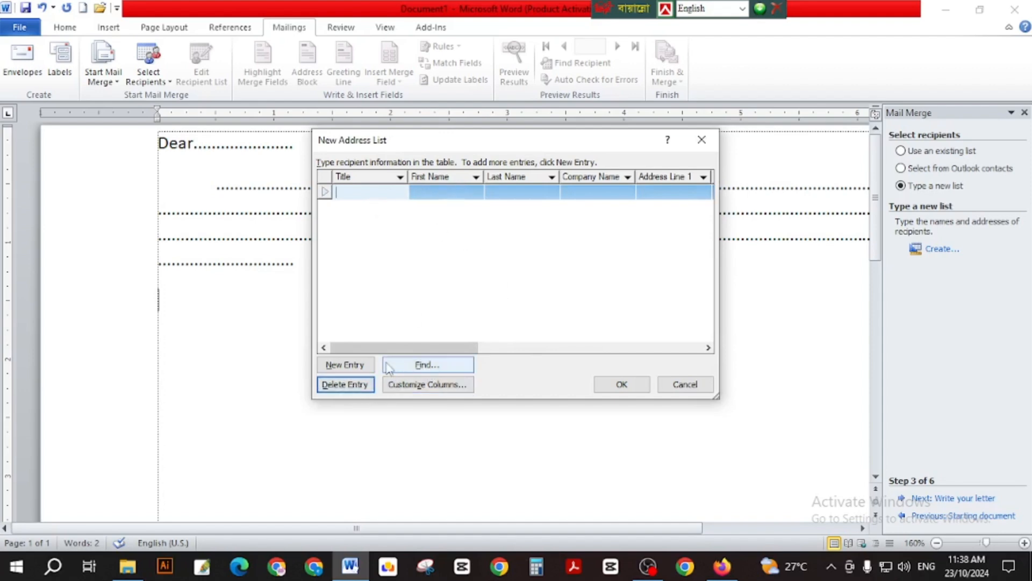
In Customize Columns, delete the Title, First Name, Last Name and Address Line 1 fields.
click(446, 388)
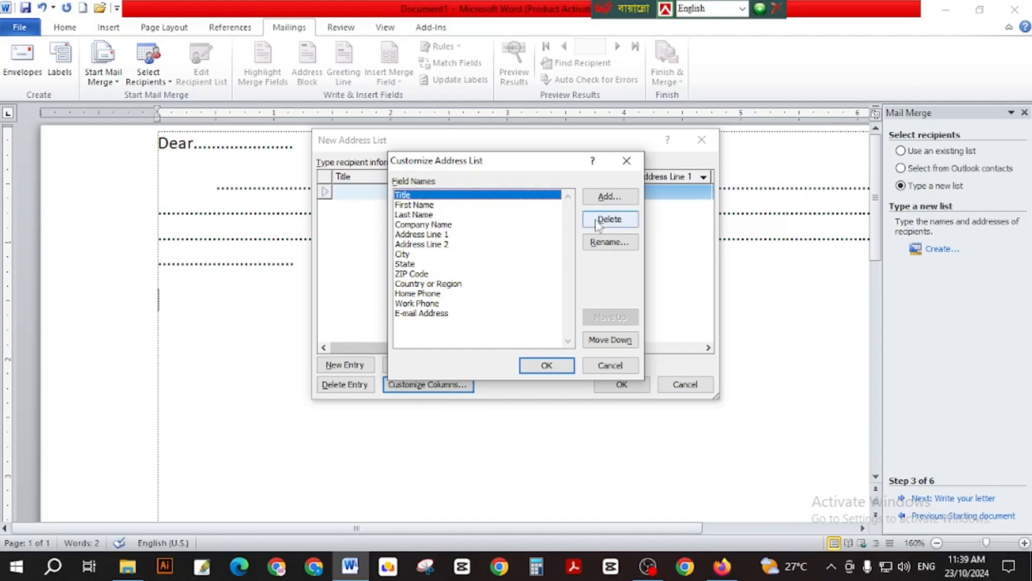
click(613, 221)
click(487, 319)
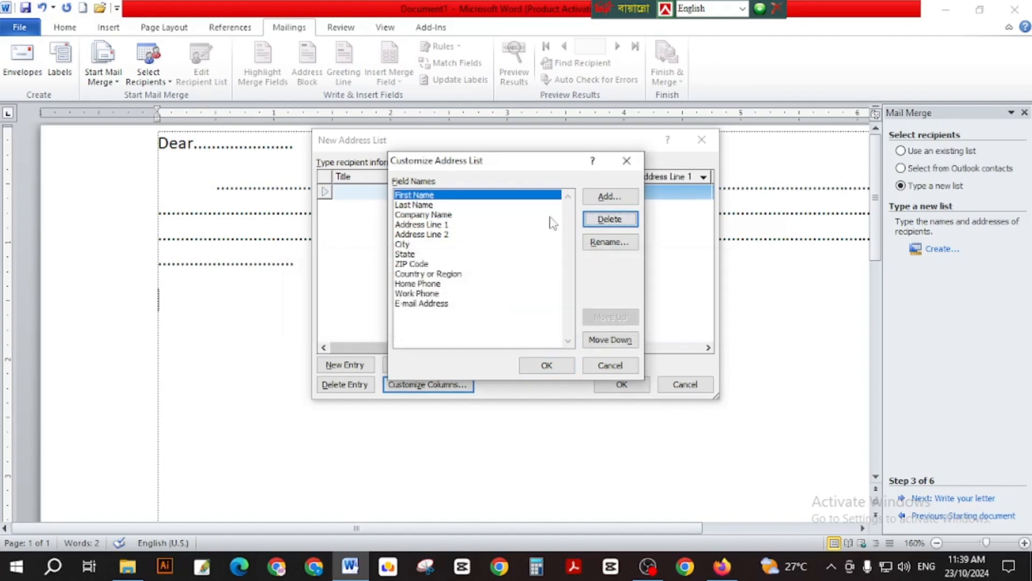
click(610, 219)
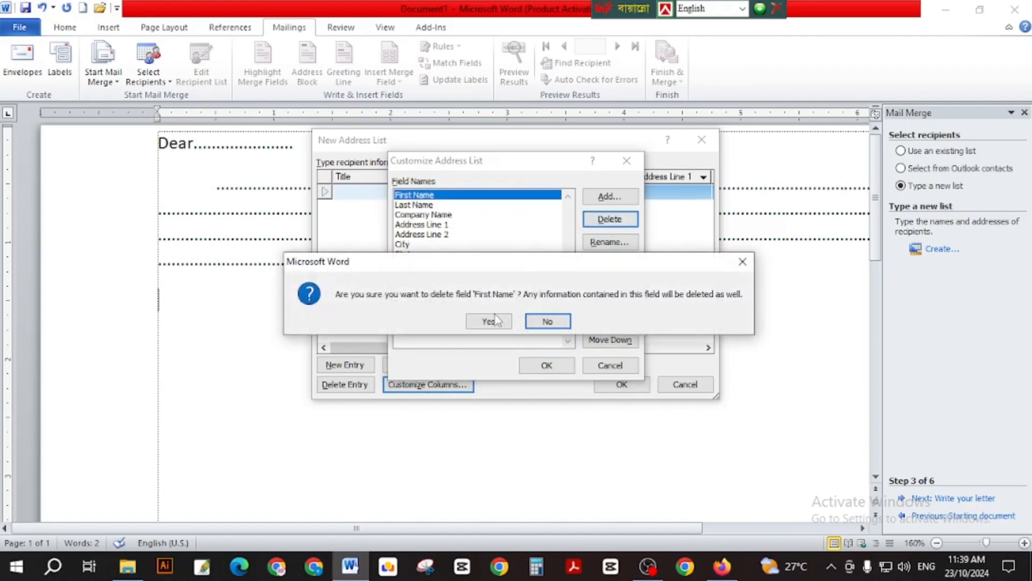
click(489, 321)
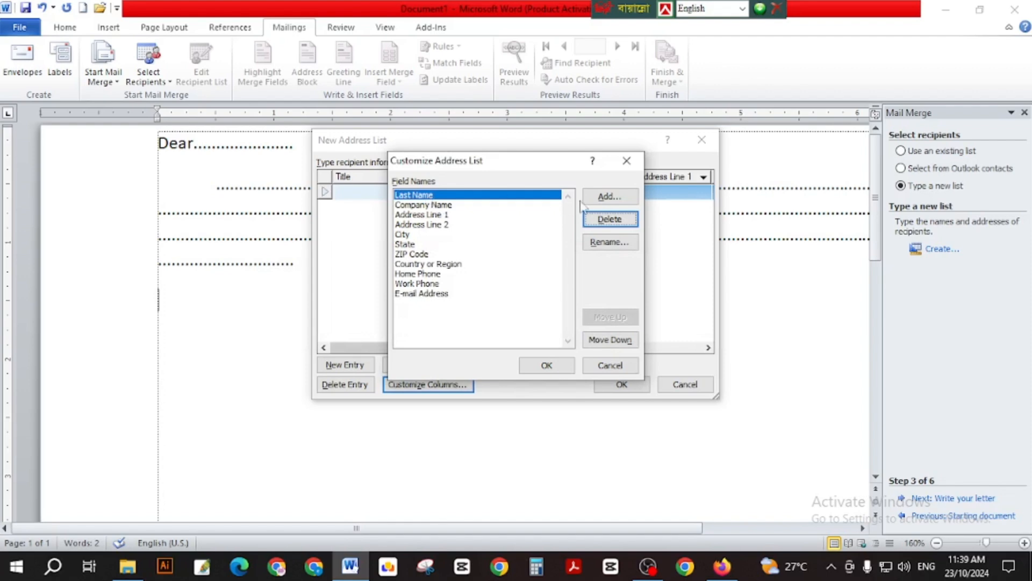
click(608, 219)
click(503, 320)
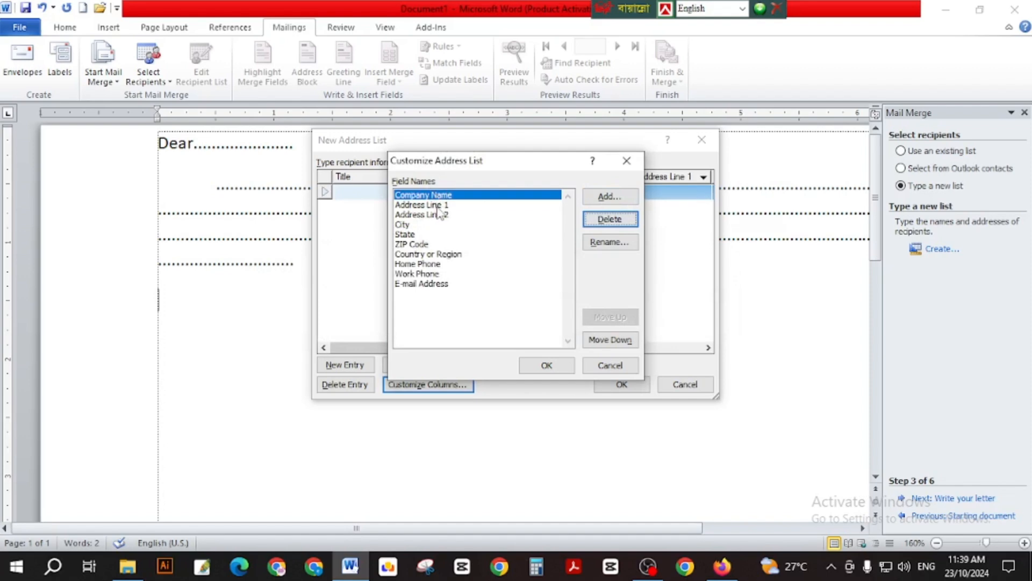
click(438, 205)
click(609, 219)
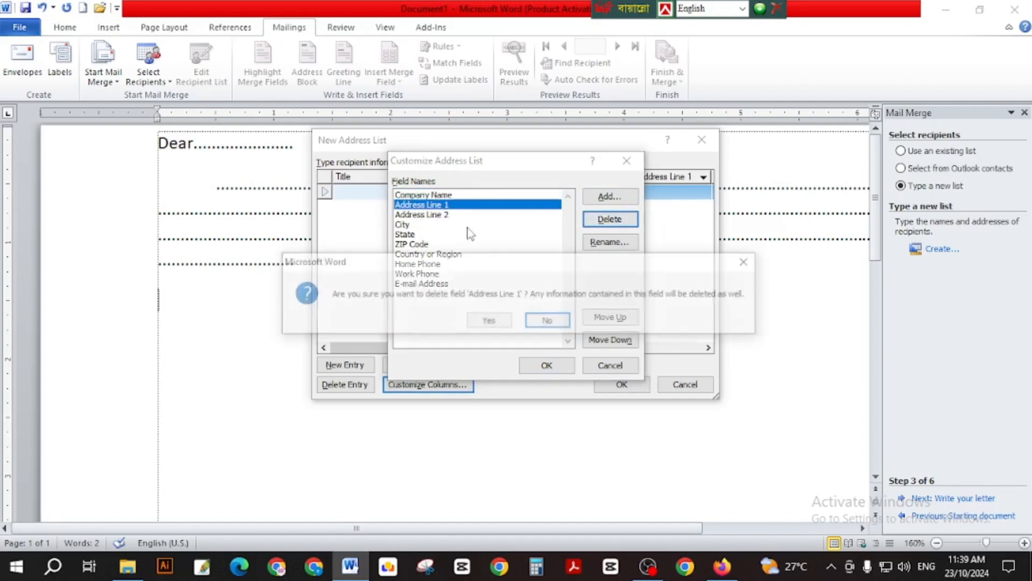
click(489, 321)
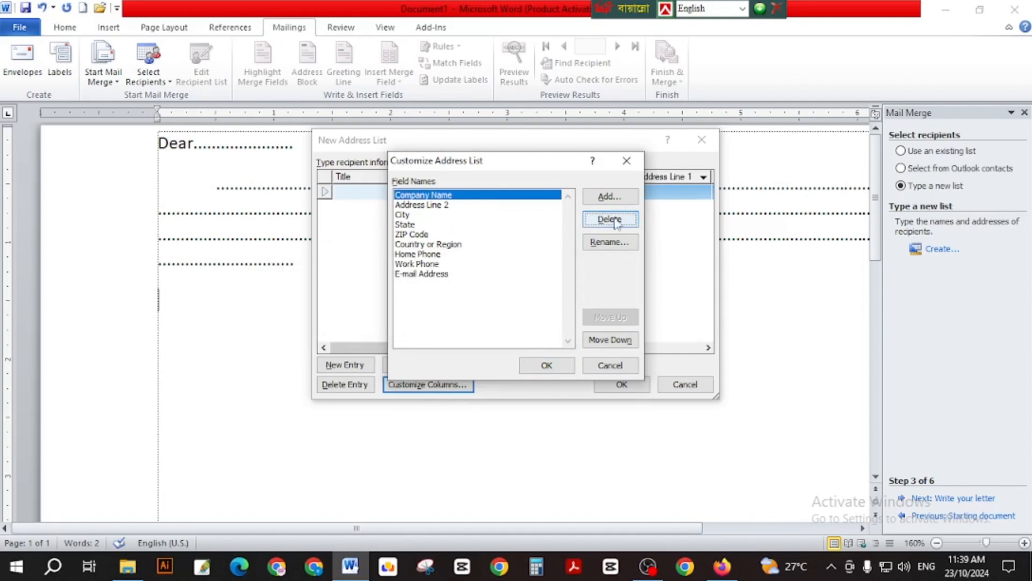
Delete the Address Line 2, State, ZIP Code and Country or Region fields.
click(456, 206)
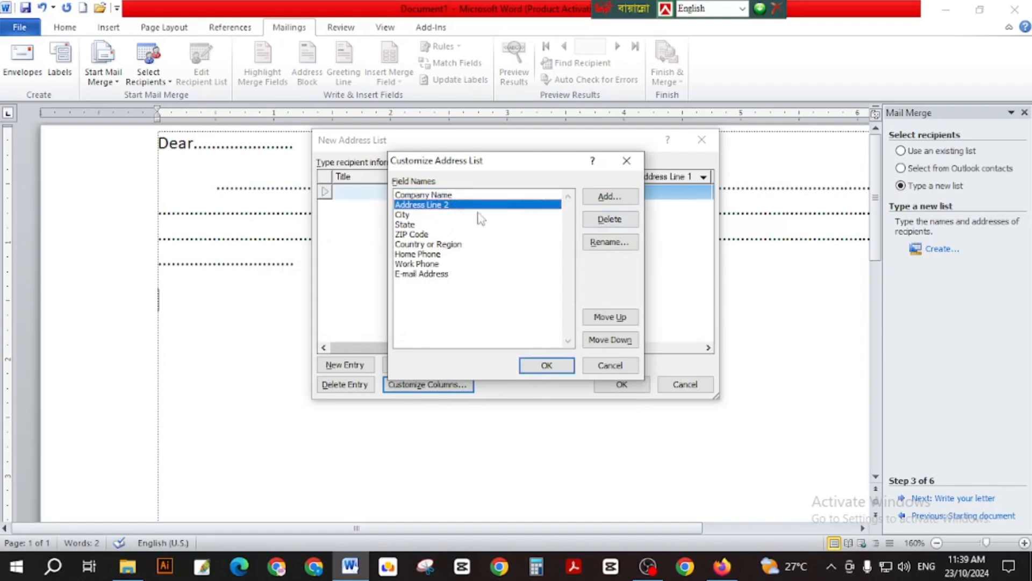
click(609, 219)
click(489, 322)
click(421, 205)
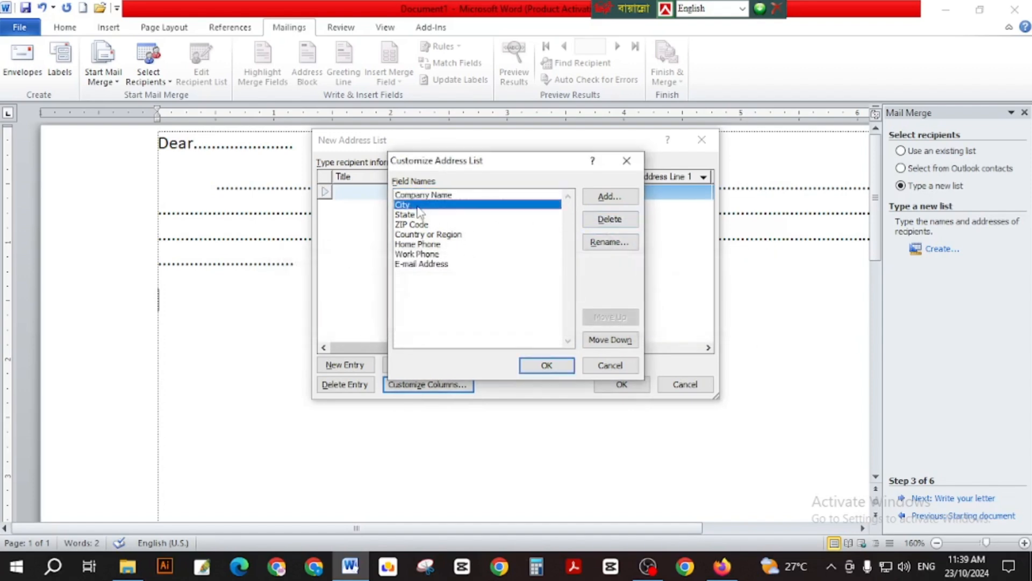
click(415, 214)
click(598, 222)
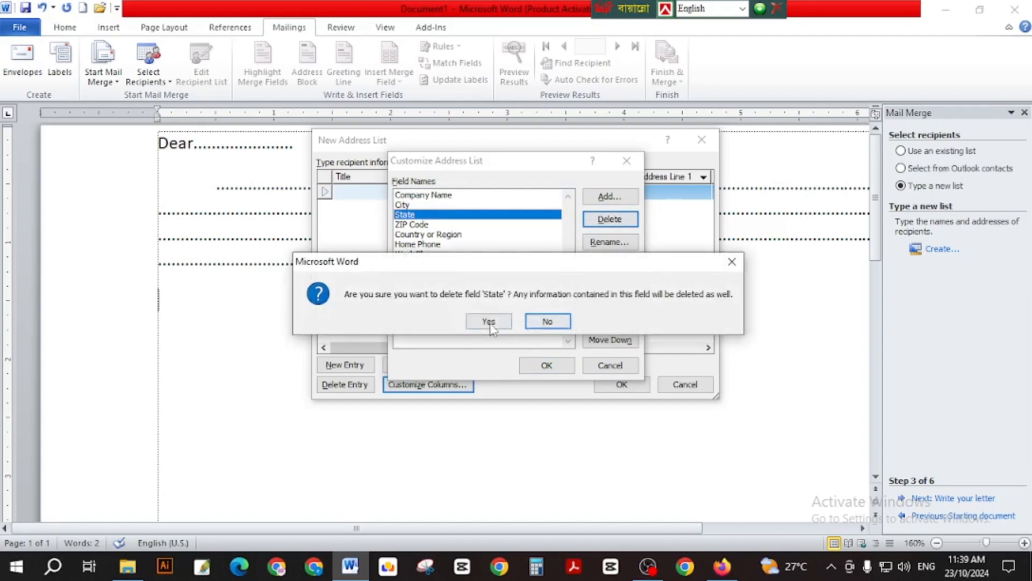
click(489, 322)
click(421, 207)
click(419, 214)
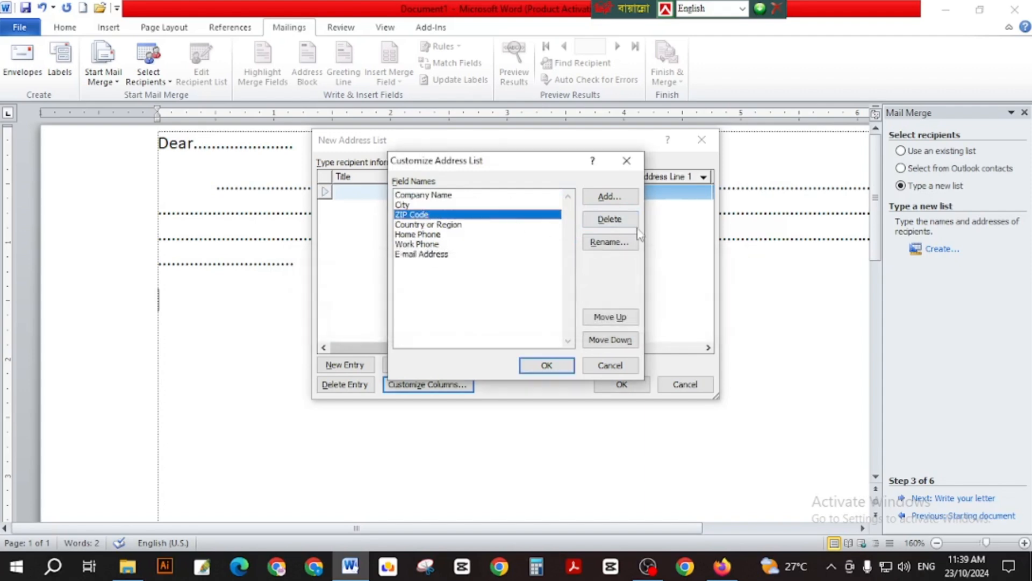
click(626, 220)
click(489, 322)
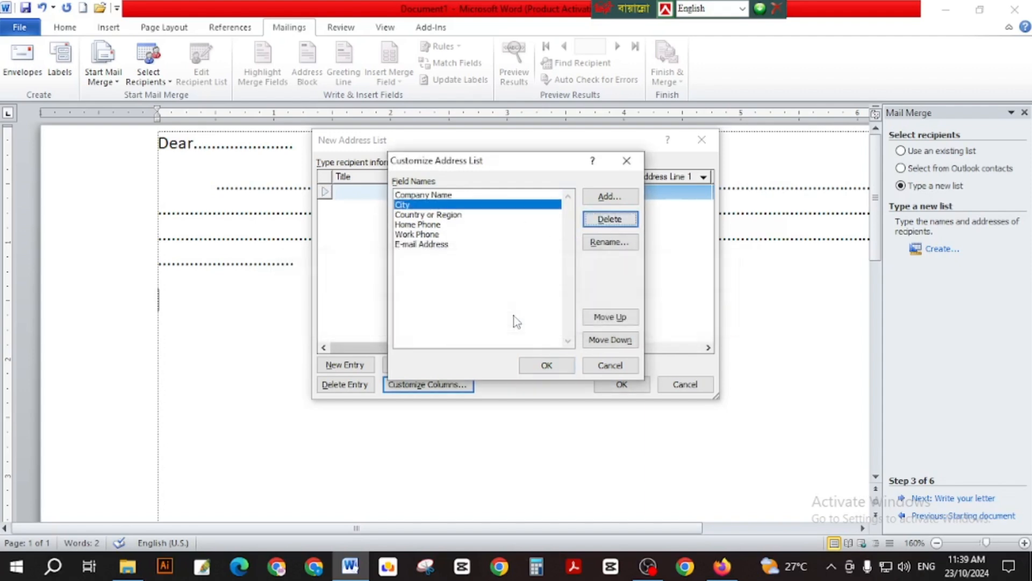
click(437, 215)
click(615, 220)
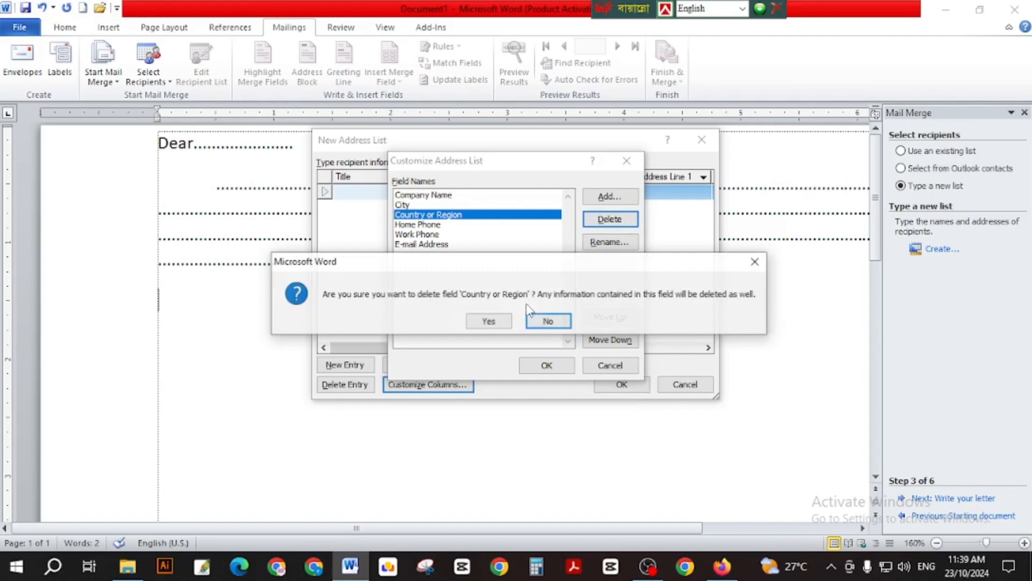
click(487, 320)
Delete the Work Phone field, keeping Home Phone and E-mail Address.
click(414, 214)
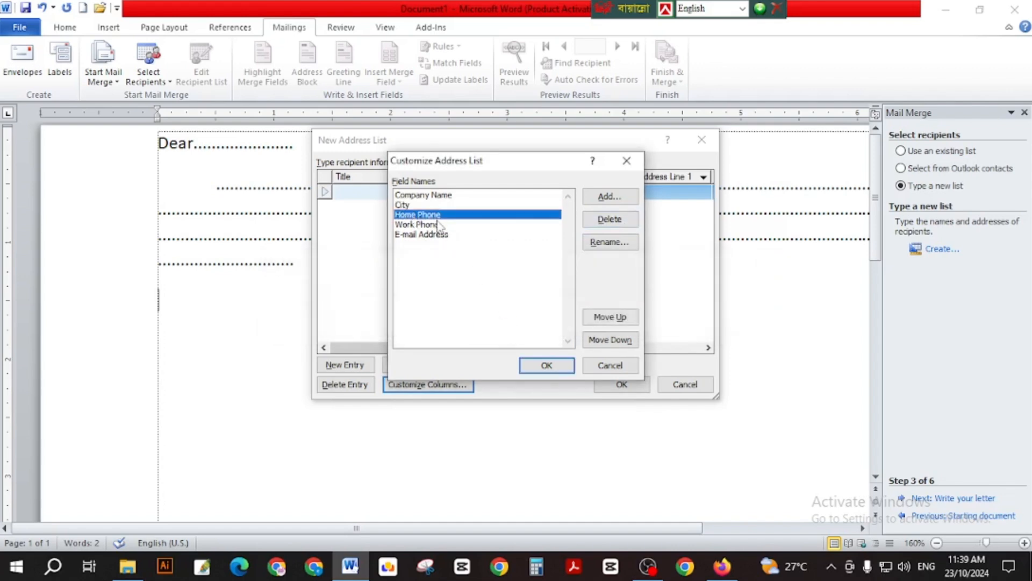
click(424, 225)
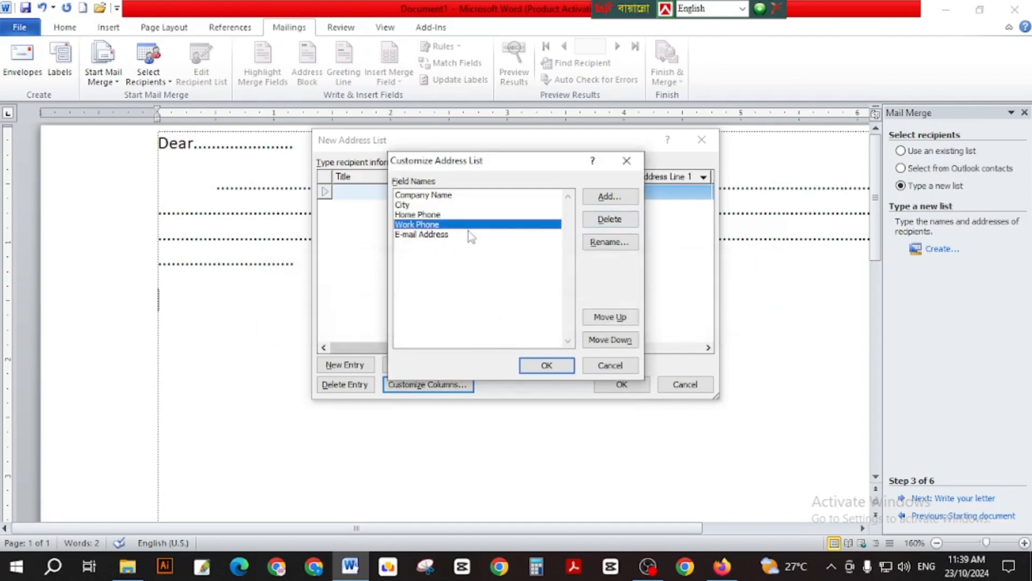
click(610, 219)
click(487, 321)
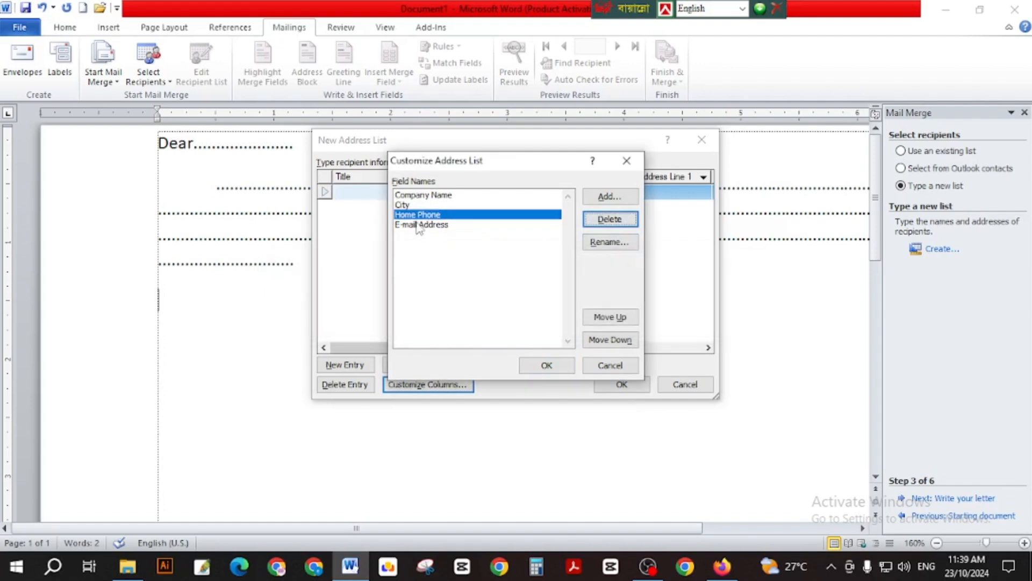
click(427, 226)
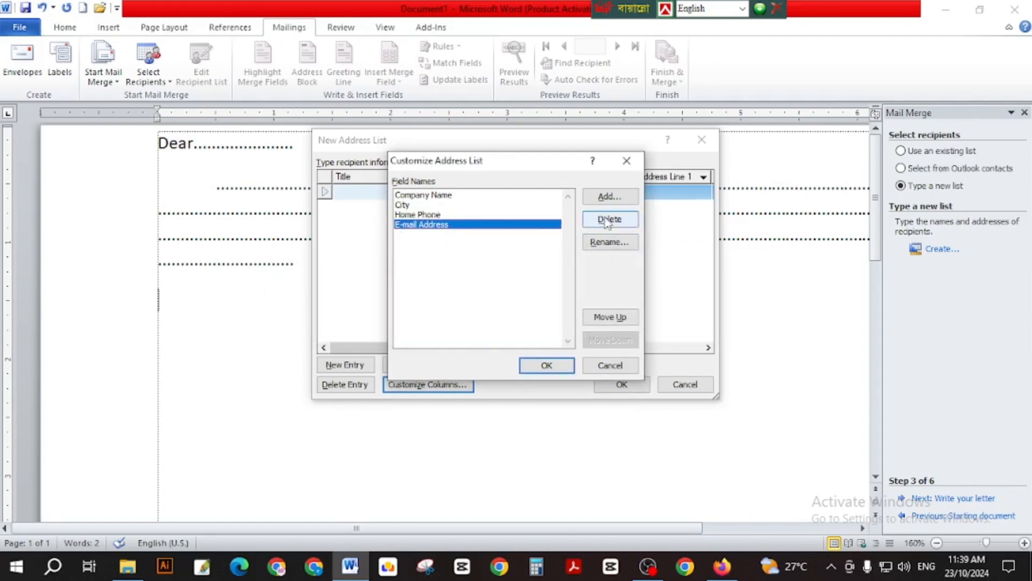
click(608, 199)
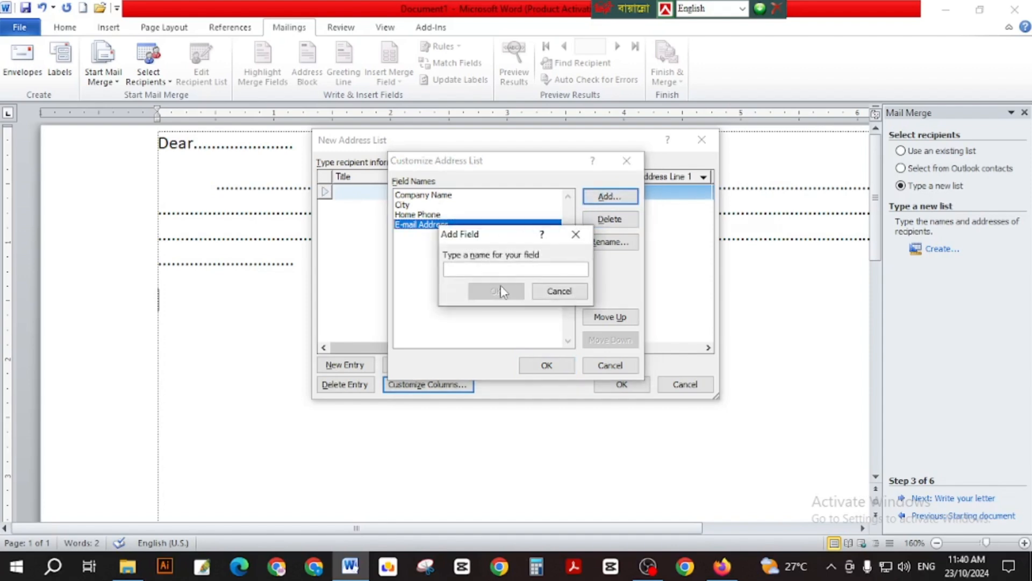
Add the NAME and AGE fields, plus an extra NAME field, to the address list.
text(NAME)
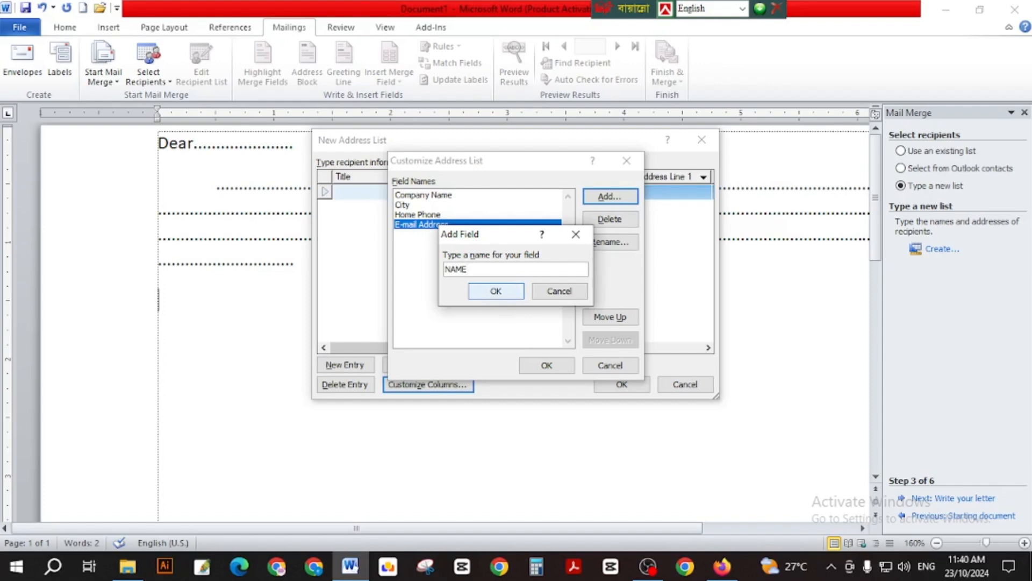
click(494, 294)
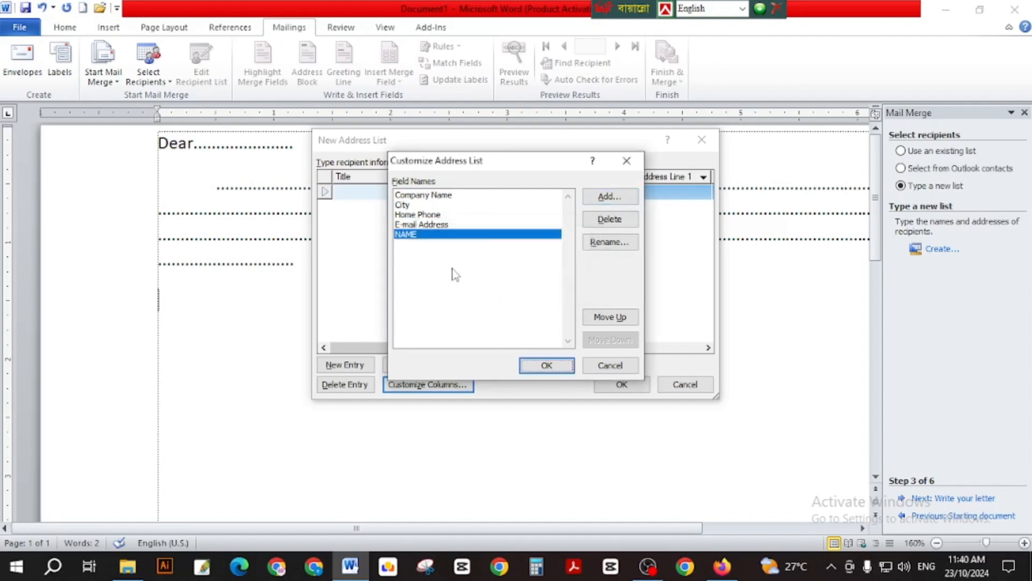
drag(398, 235, 407, 194)
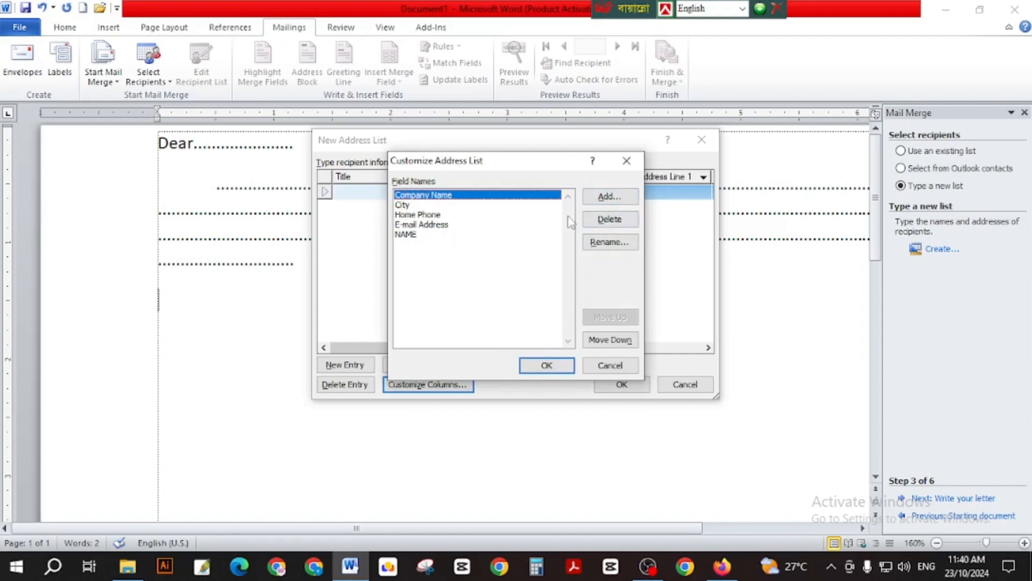
click(610, 197)
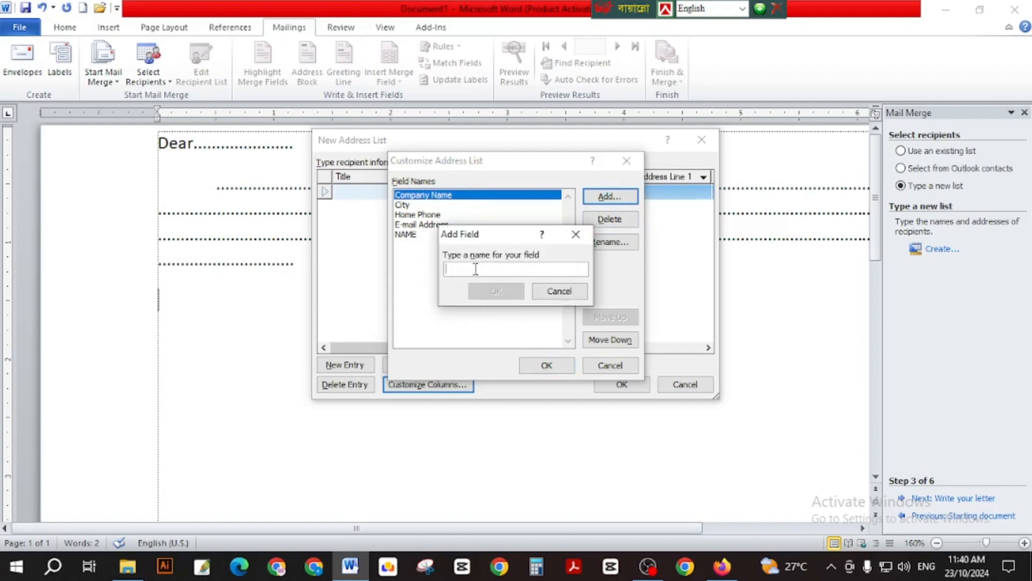
text(AGE)
click(492, 293)
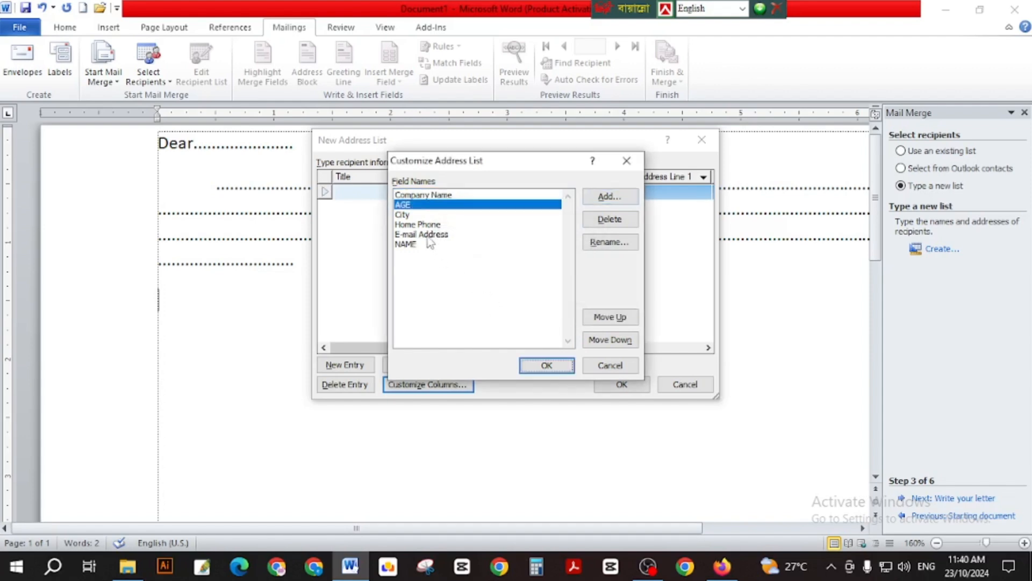
click(407, 244)
click(407, 197)
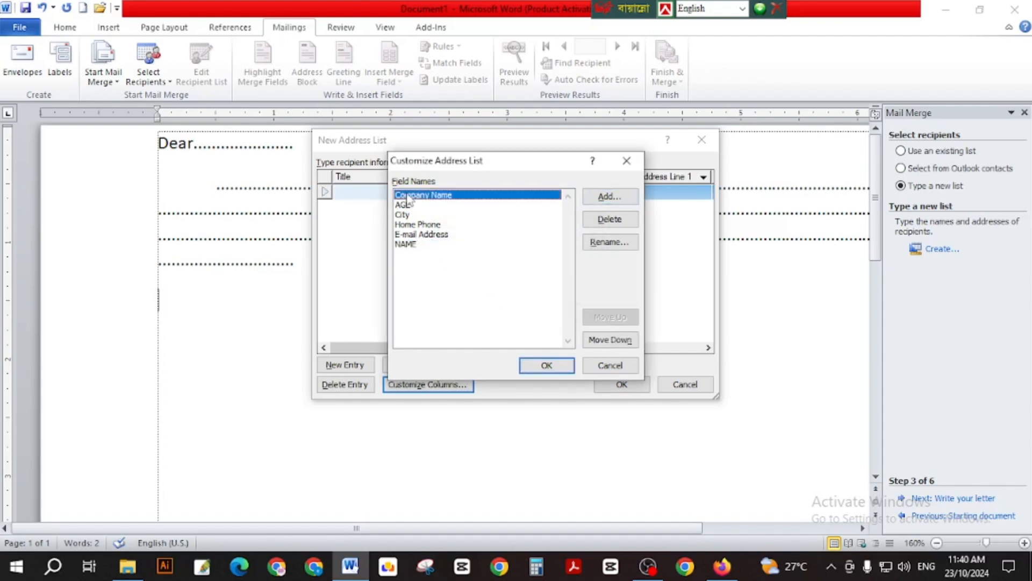
click(606, 195)
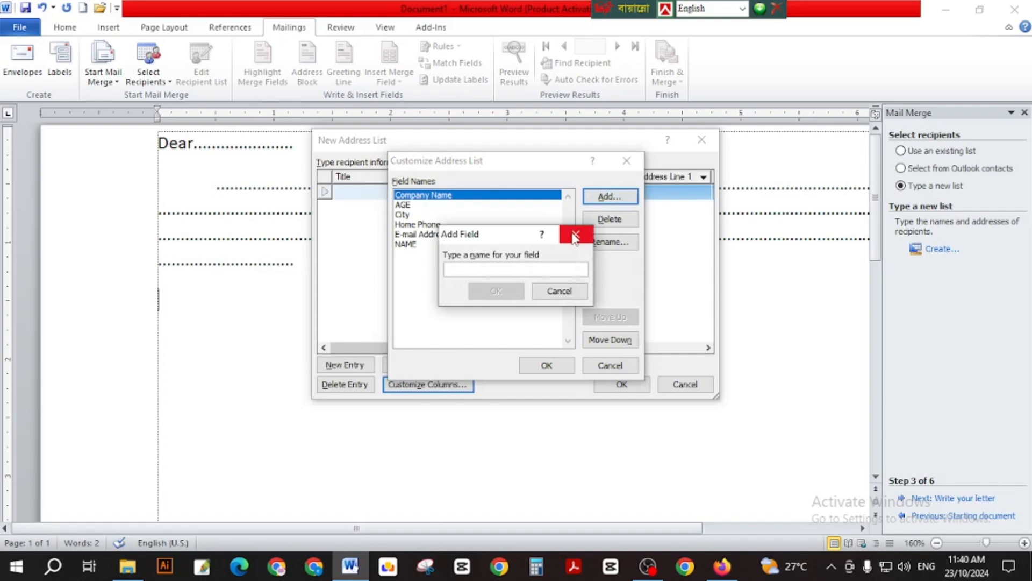
text(NAME)
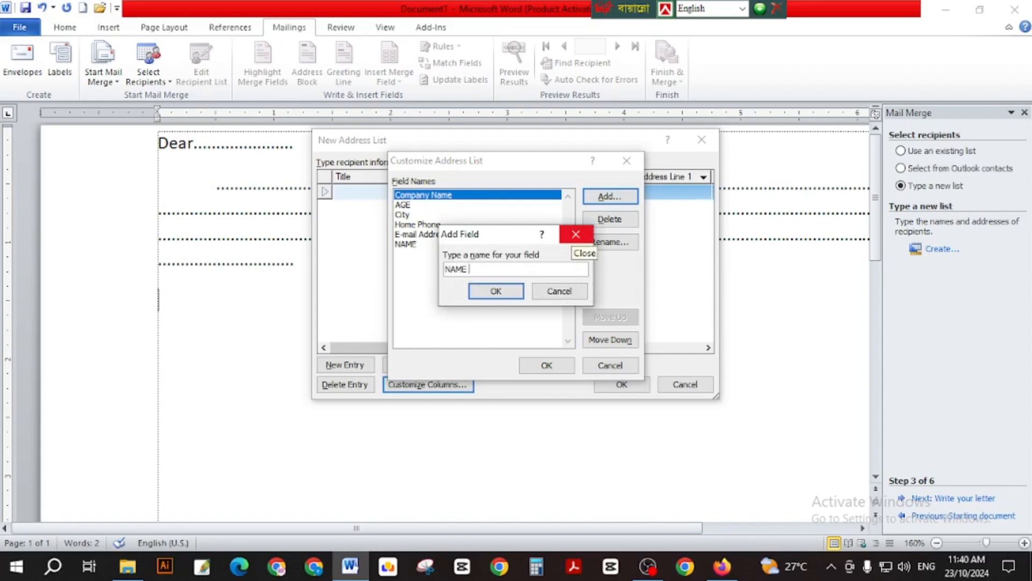
click(496, 290)
Delete the Company Name field and the duplicate NAME field.
click(418, 195)
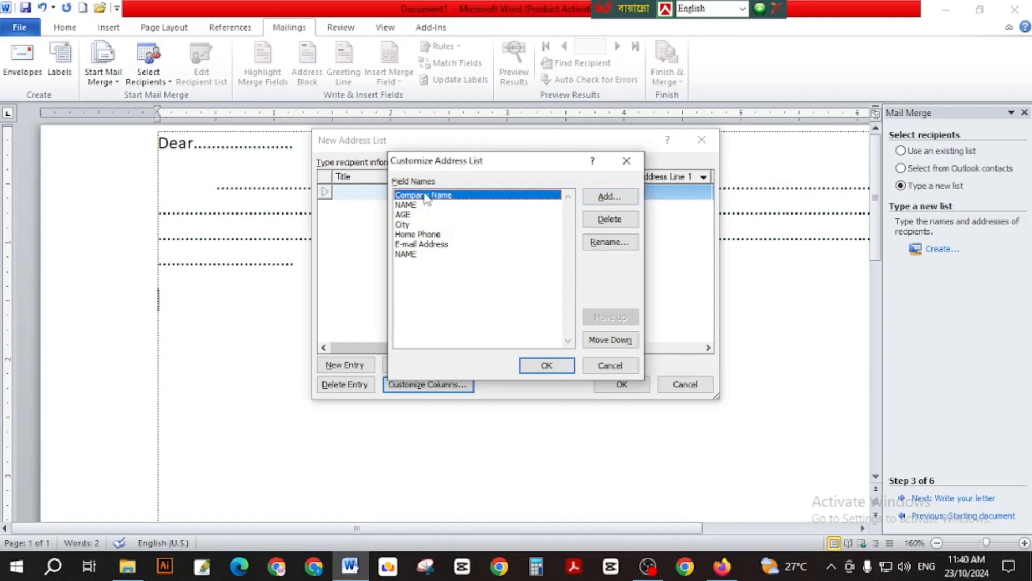
click(609, 219)
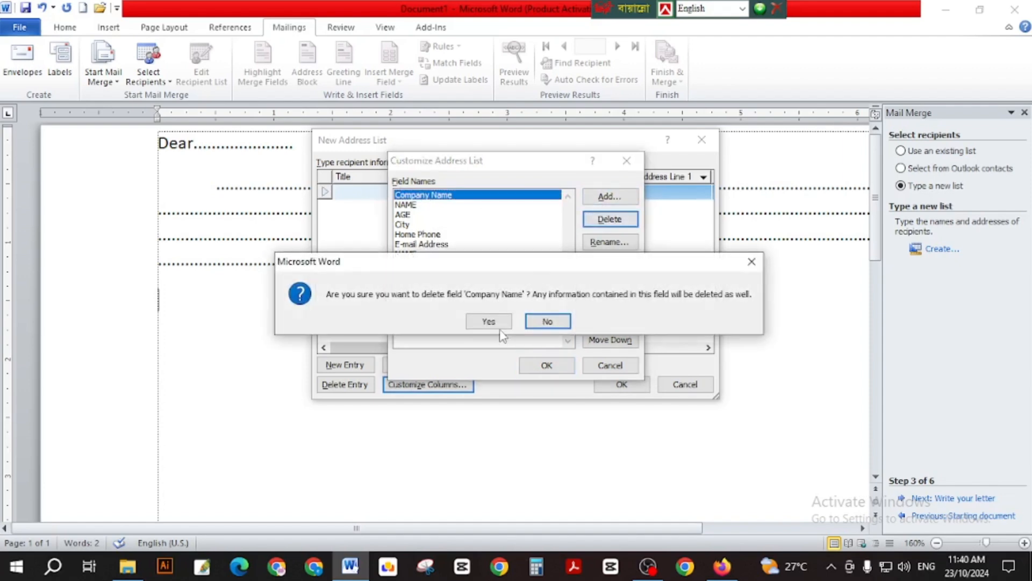
click(489, 323)
click(410, 244)
click(611, 218)
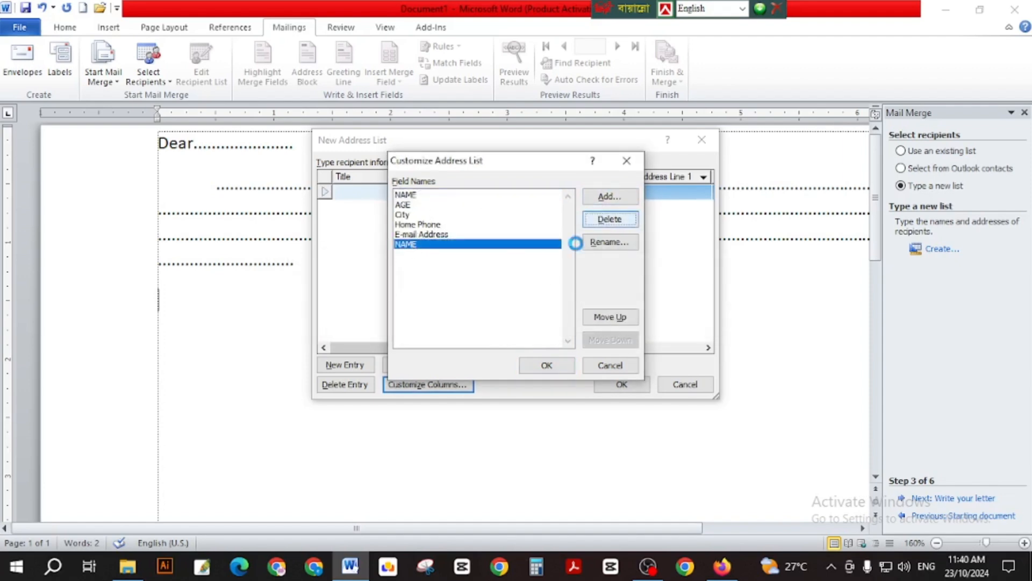
click(489, 321)
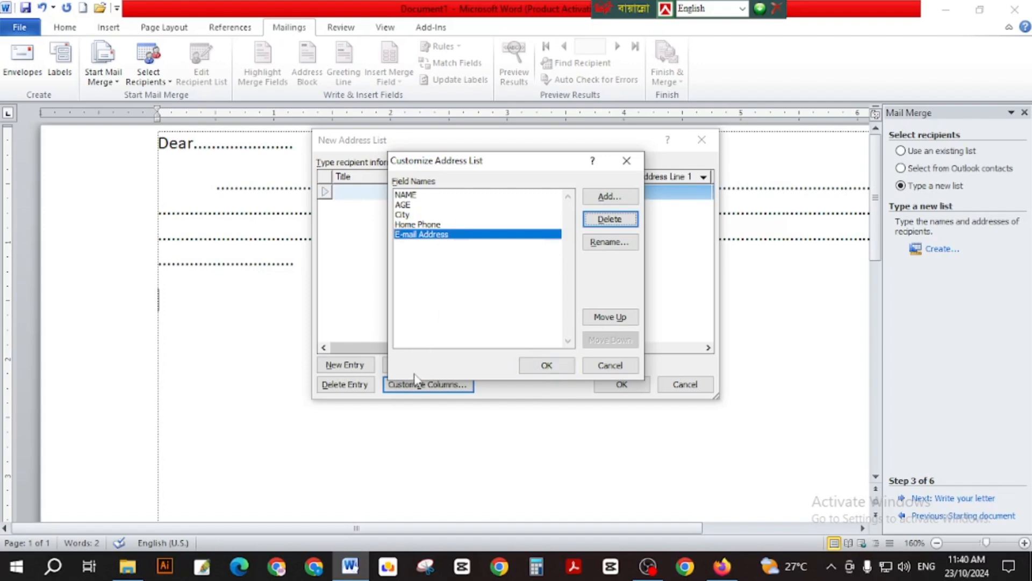
Accept the field list and enter the first recipient's name, age 20, city, phone and e-mail.
click(545, 364)
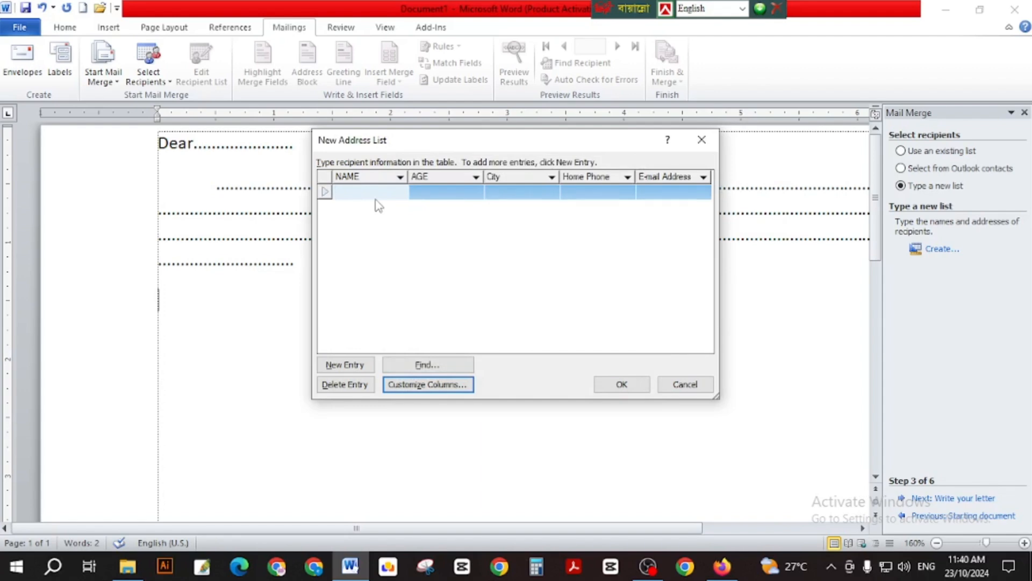
text(S)
text(UMON)
key(Tab)
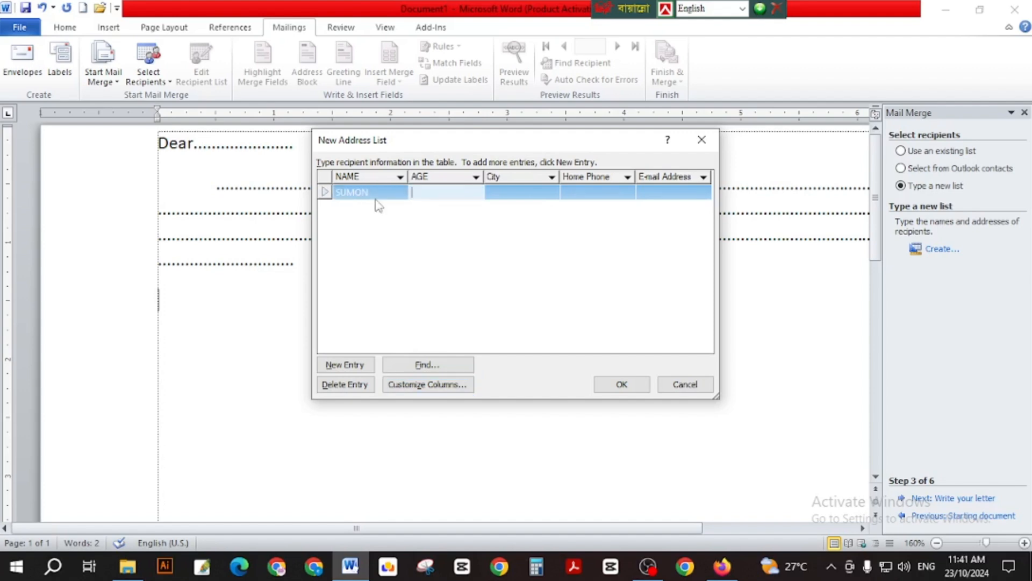
text(20)
key(Tab)
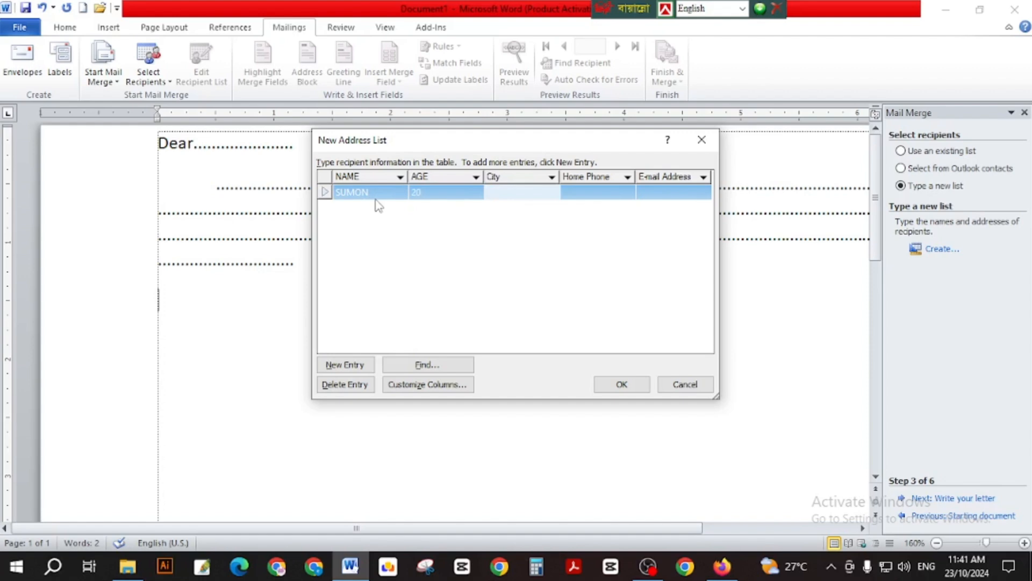
text(PABNA)
key(Tab)
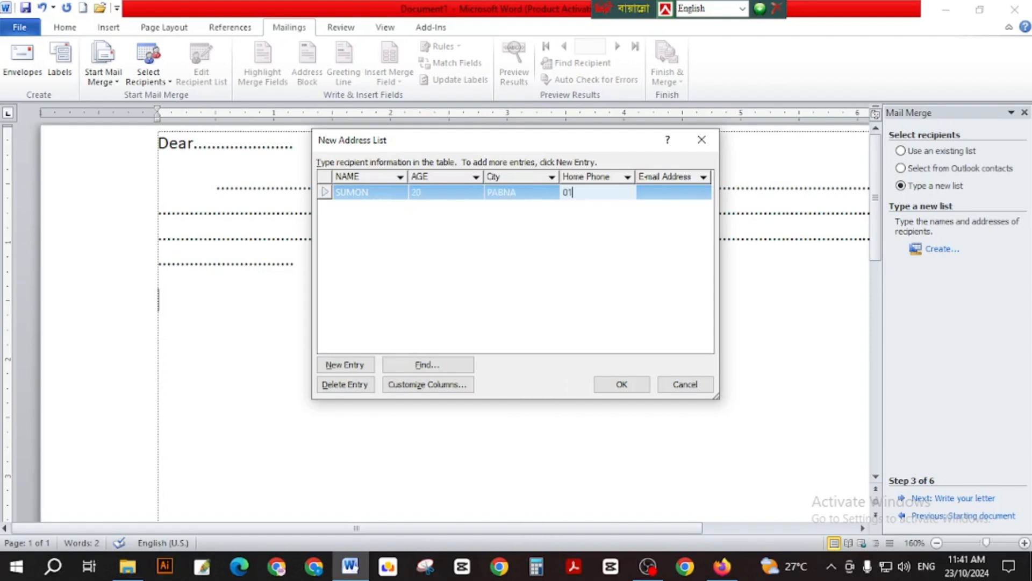
key(Tab)
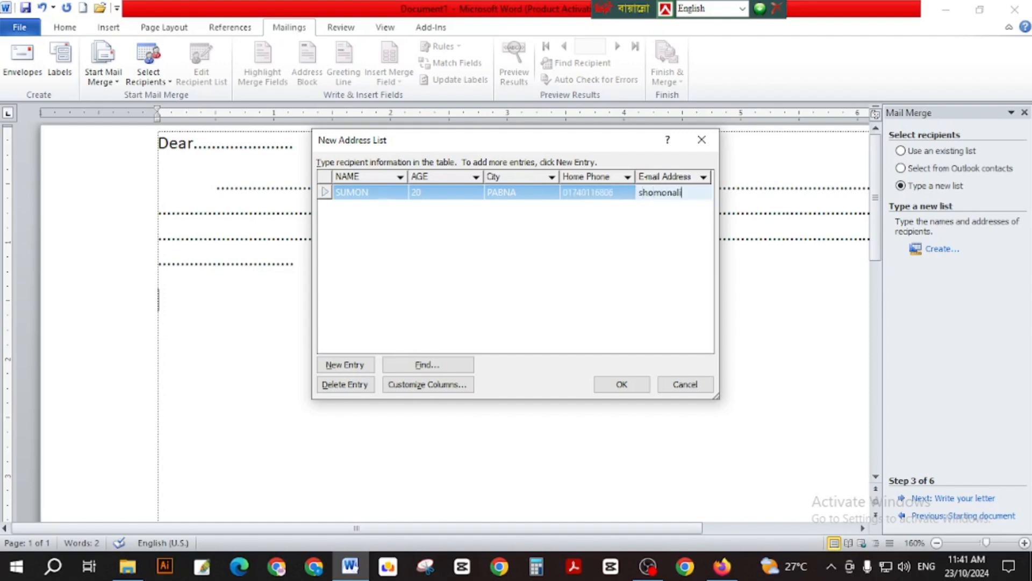
key(Tab)
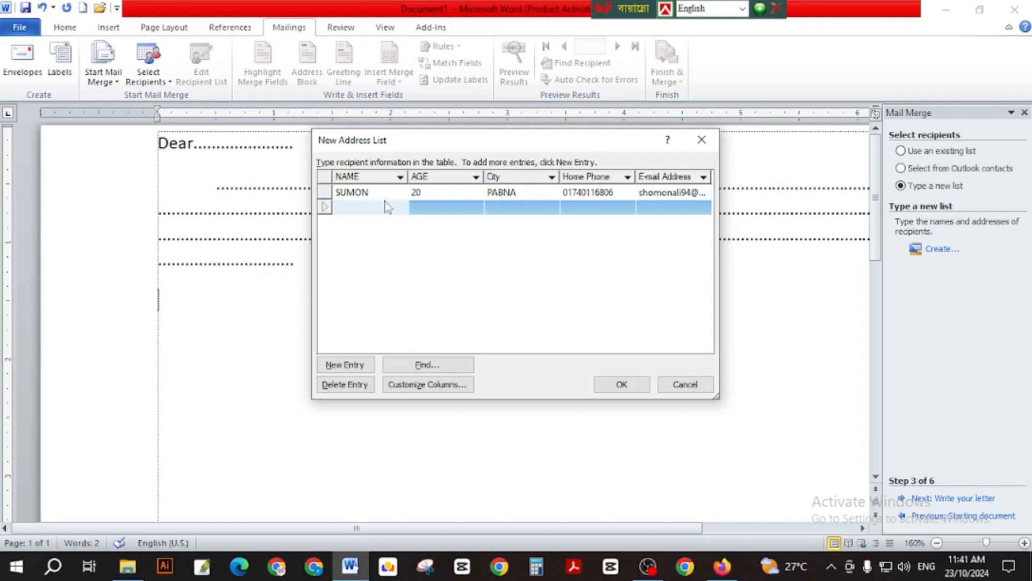
Enter the second recipient's name, age 25, city, phone and e-mail.
text(ash)
key(BackSpace)
key(BackSpace)
text(LOM)
key(Tab)
text(25)
key(Tab)
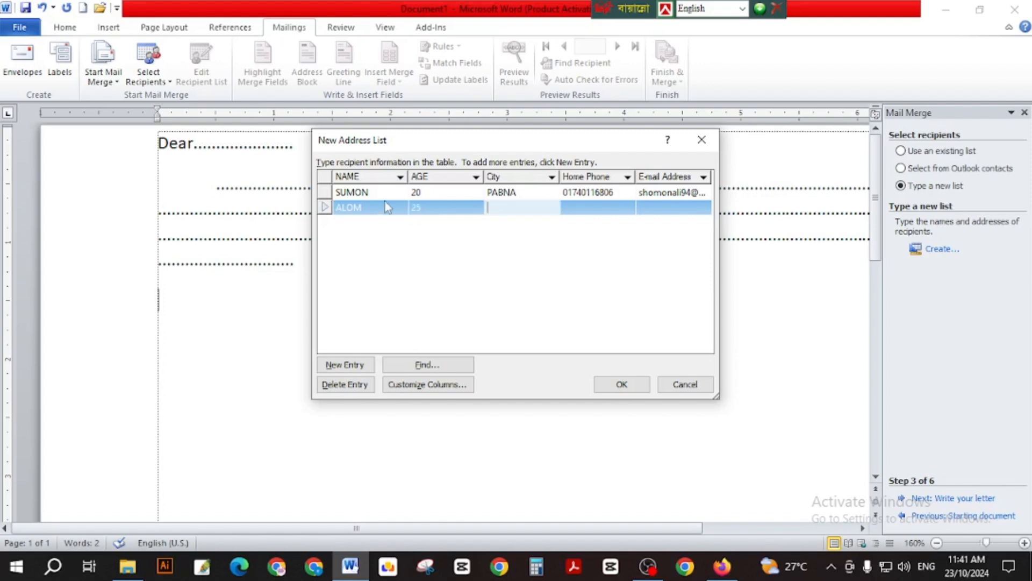
text(DHAKA)
key(Tab)
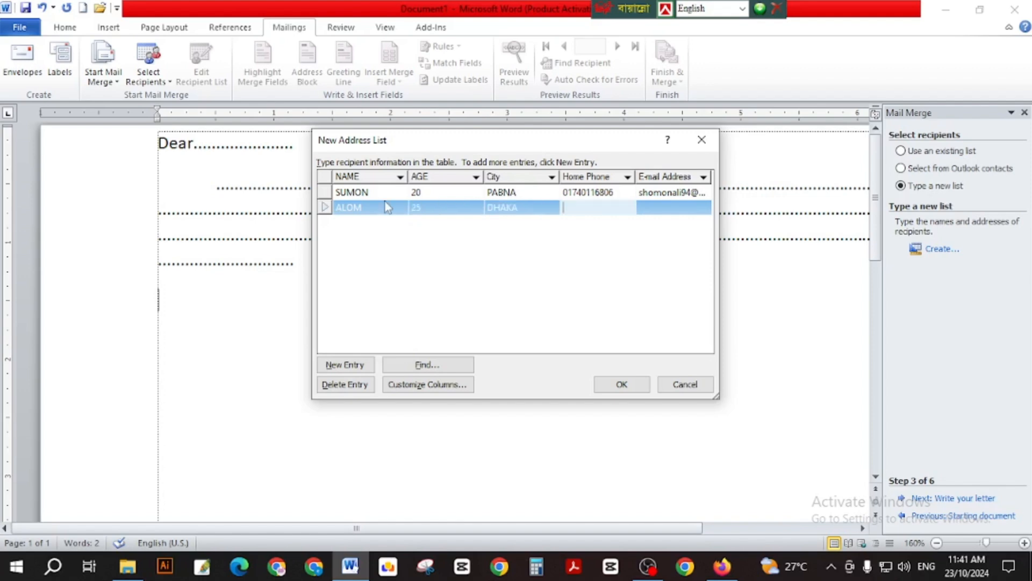
key(Tab)
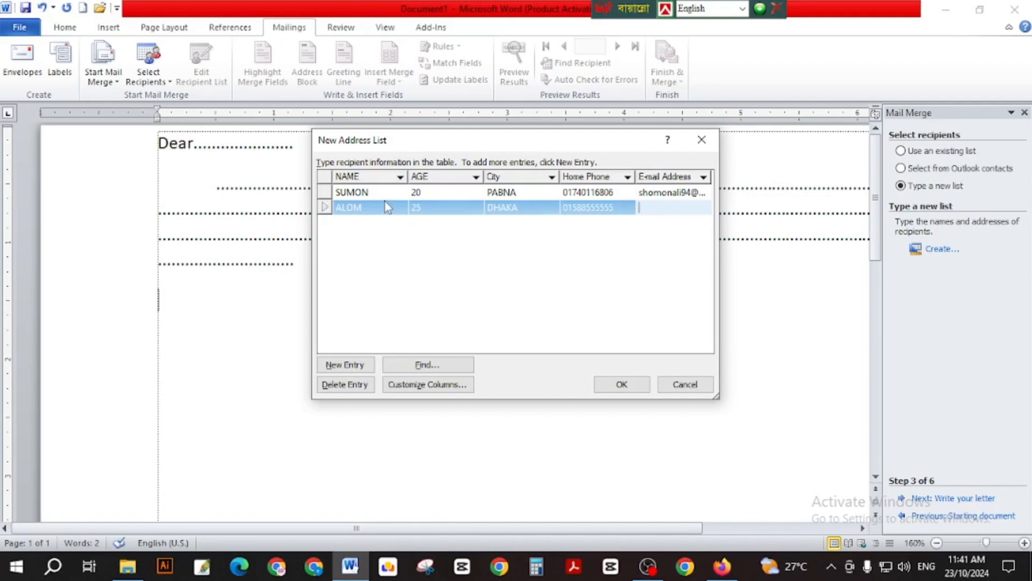
text(djfkdfjkf@dfdkfk)
key(Tab)
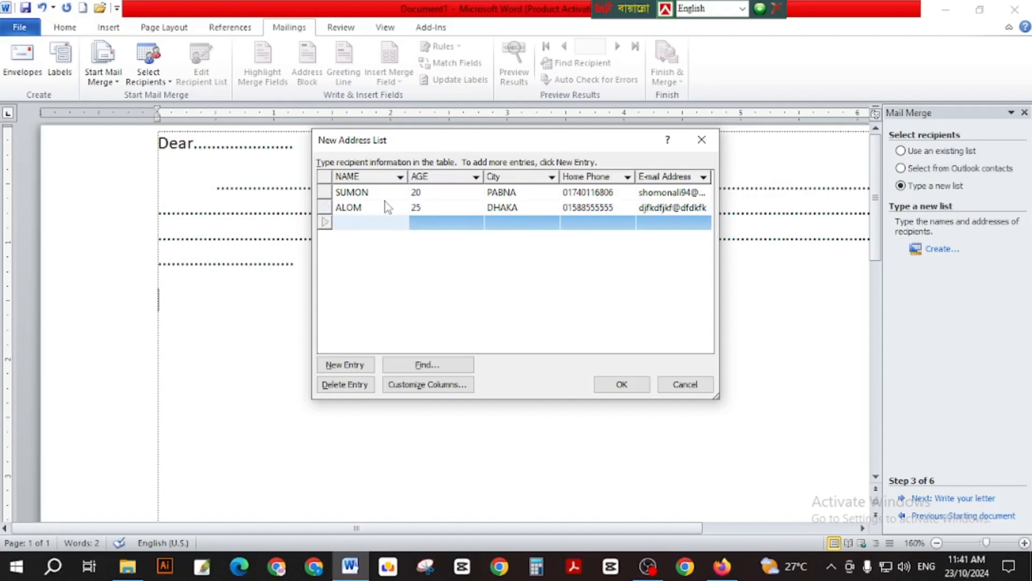
Enter the third recipient's name, age 30, city, phone and e-mail.
key(BackSpace)
key(BackSpace)
key(BackSpace)
key(Return)
key(Tab)
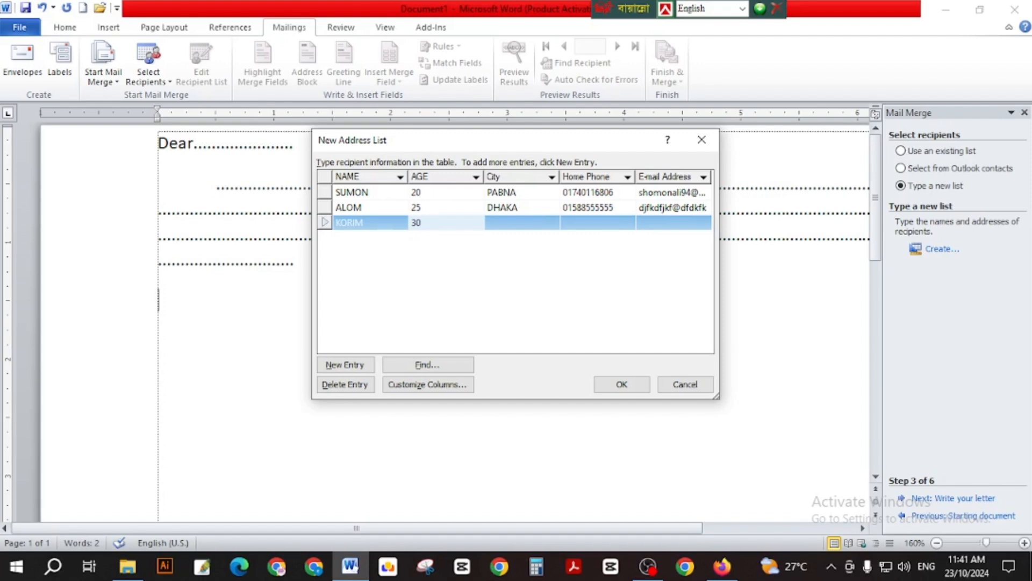
key(Tab)
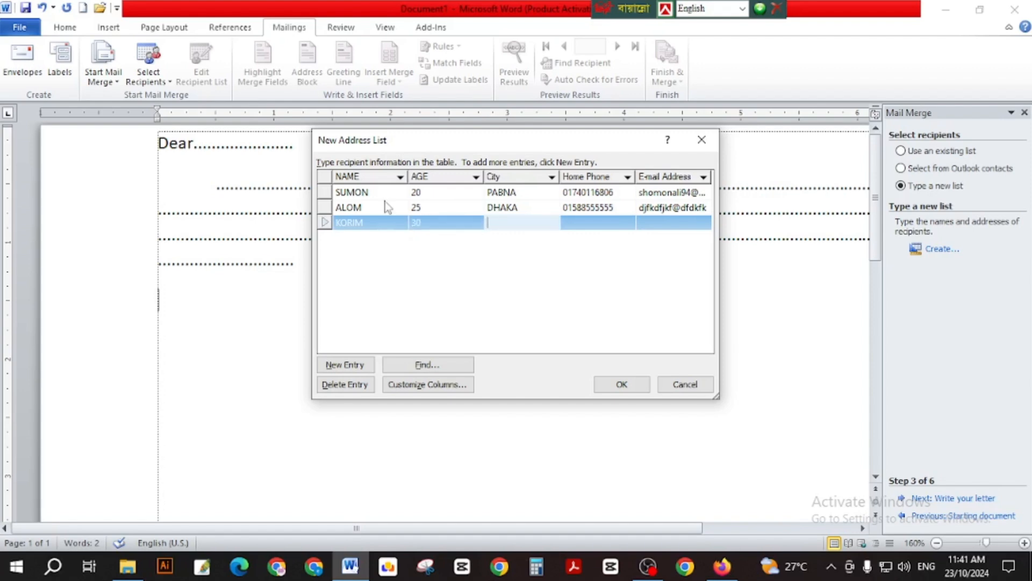
key(BackSpace)
key(BackSpace)
key(BackSpace)
key(BackSpace)
key(BackSpace)
key(BackSpace)
key(BackSpace)
key(Tab)
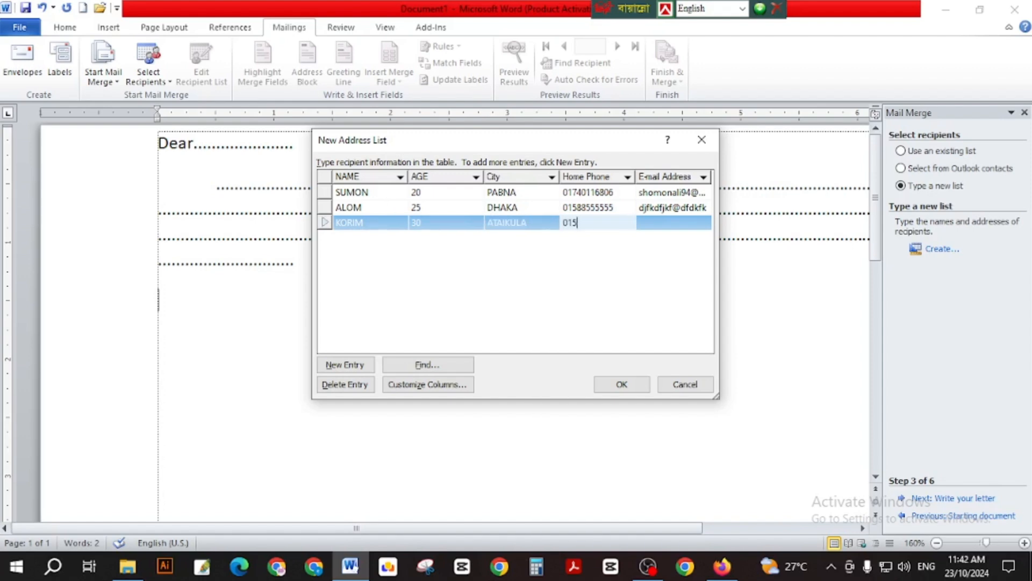
key(Tab)
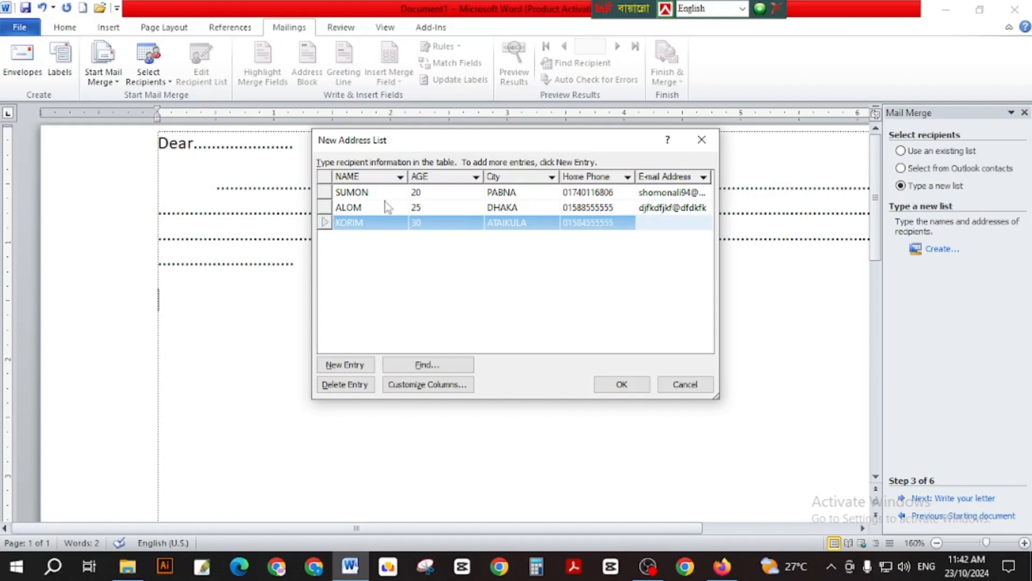
key(Tab)
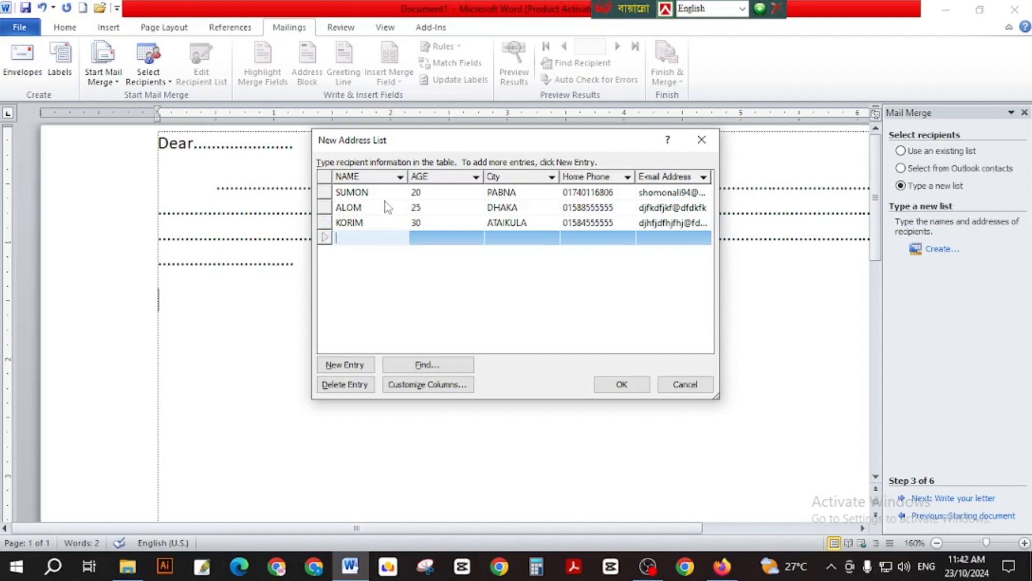
Enter the fourth recipient's name, age 25, city, phone and e-mail.
key(Tab)
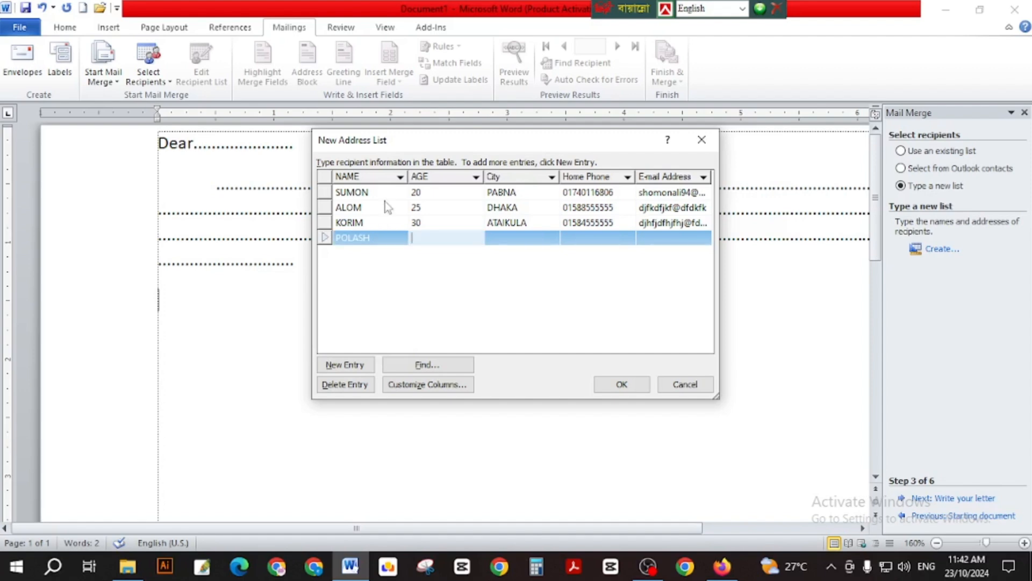
key(Tab)
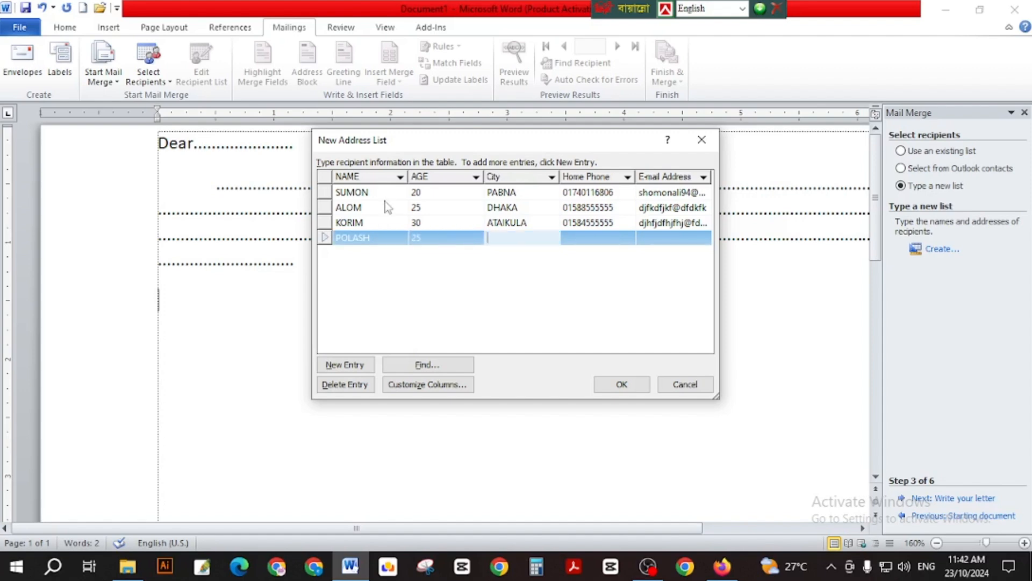
key(Tab)
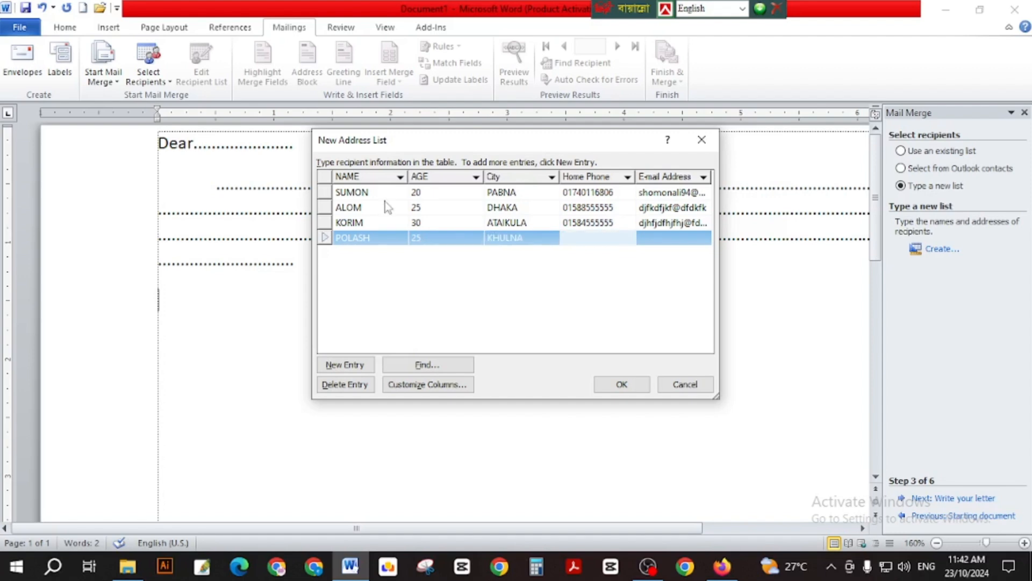
key(Tab)
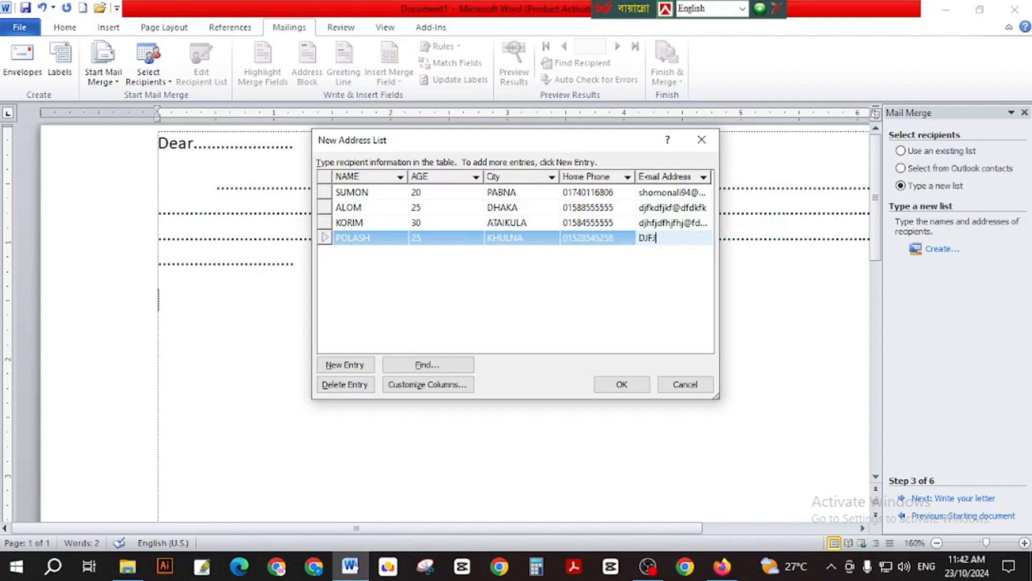
key(BackSpace)
key(BackSpace)
key(Tab)
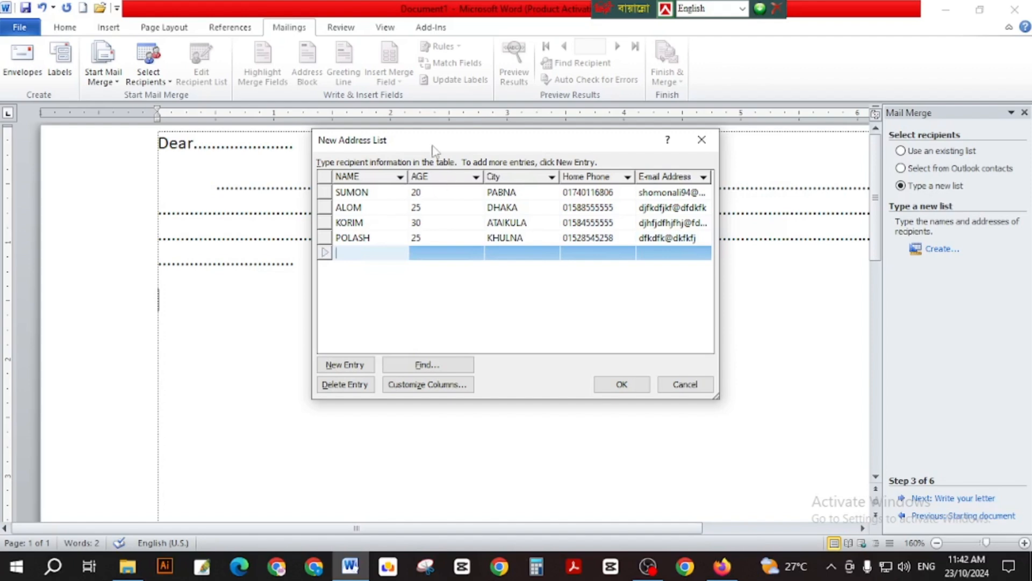
Save the recipient list as 'letter' on the Desktop, accept it, and advance to Write your letter.
click(621, 385)
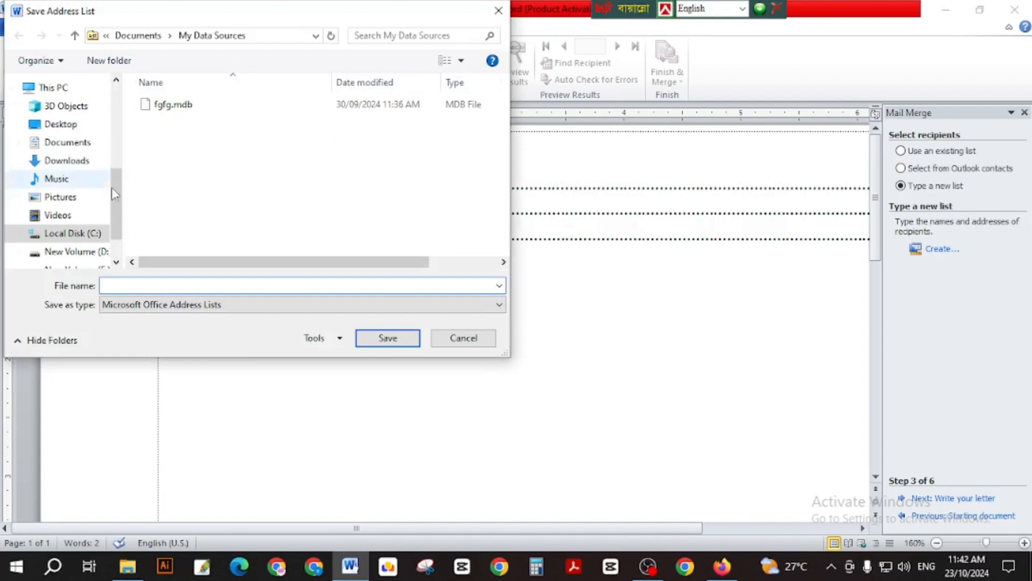
click(66, 128)
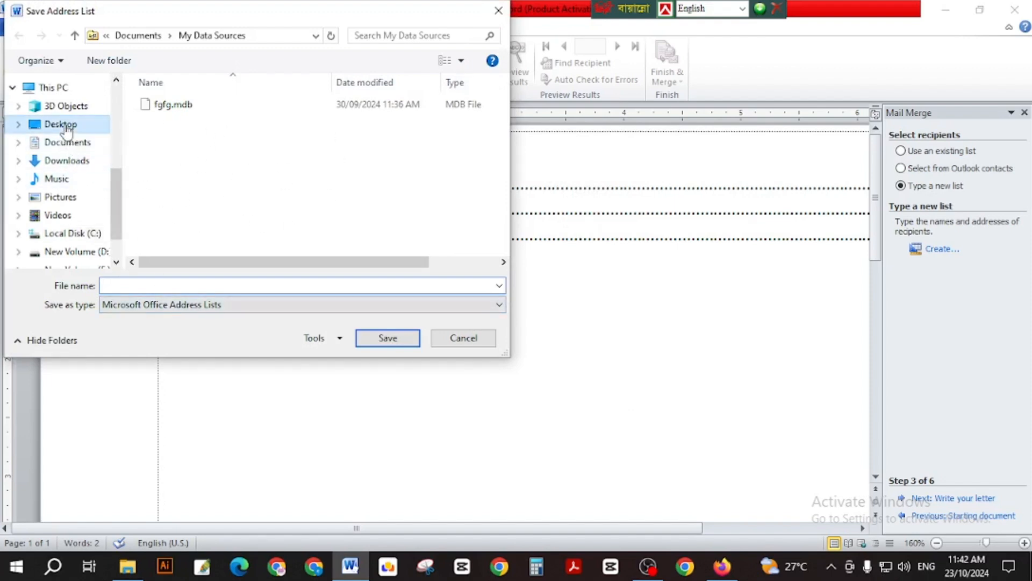
click(142, 288)
text(t)
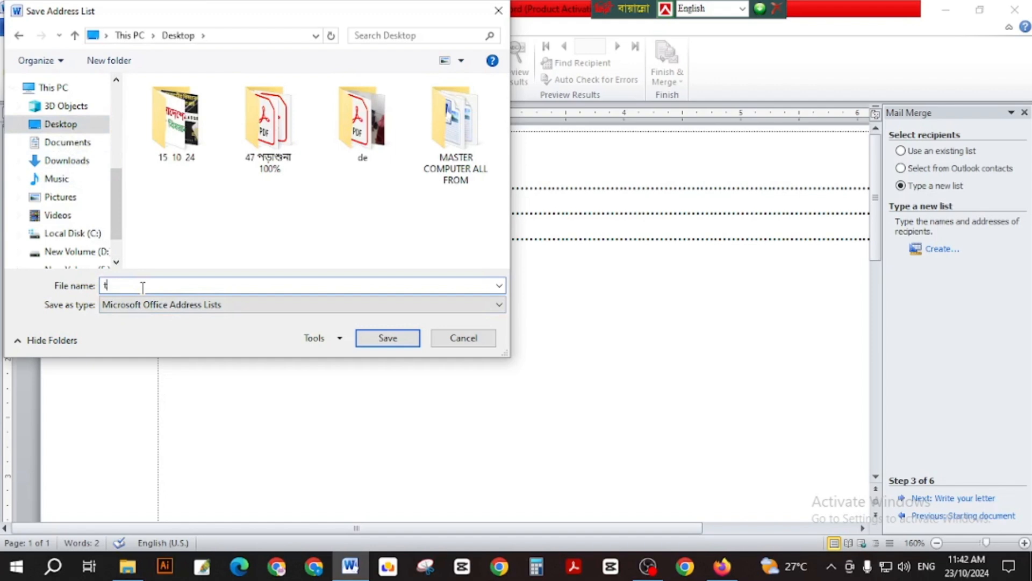
text(tttttttttttttt)
key(ctrl+a)
key(BackSpace)
text(letter)
click(382, 339)
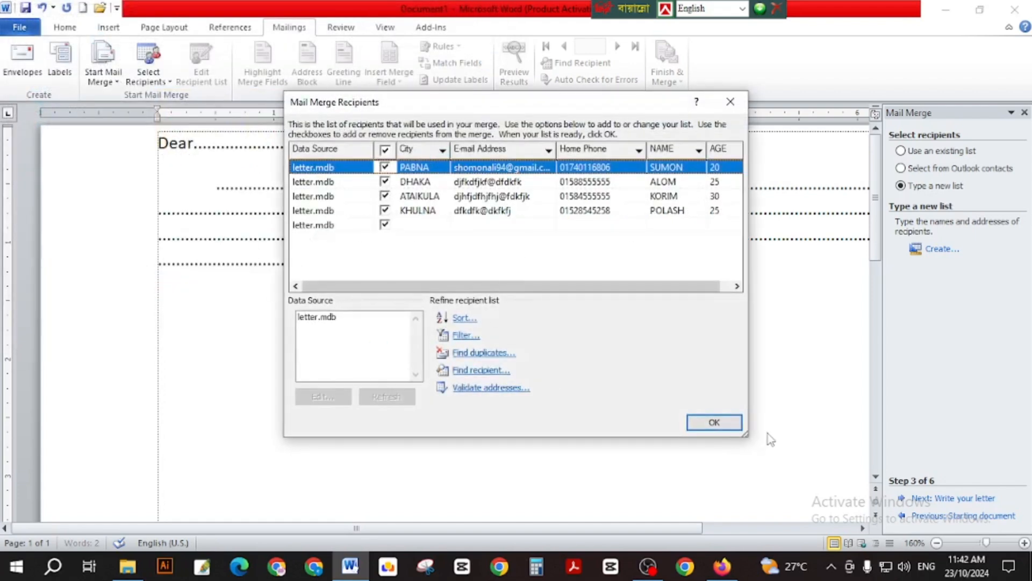
click(715, 423)
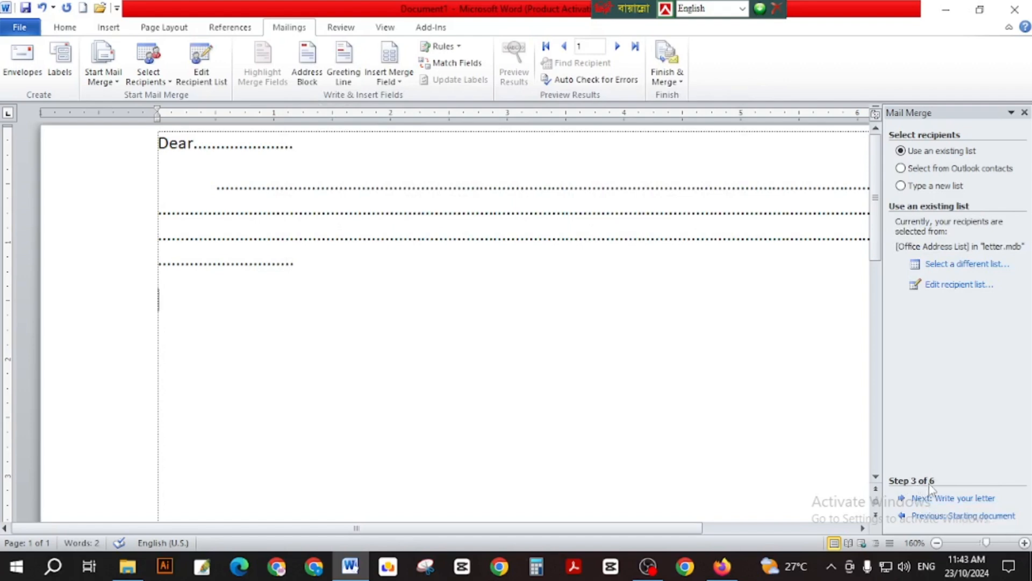
click(928, 499)
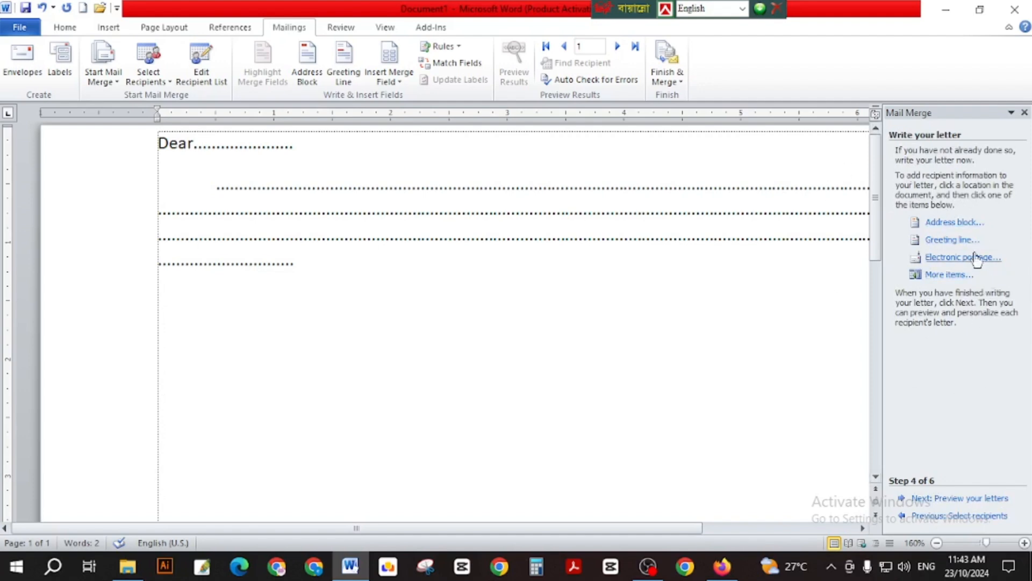
Insert the NAME, AGE, City, Home_Phone and Email_Address database fields into the letter.
click(953, 275)
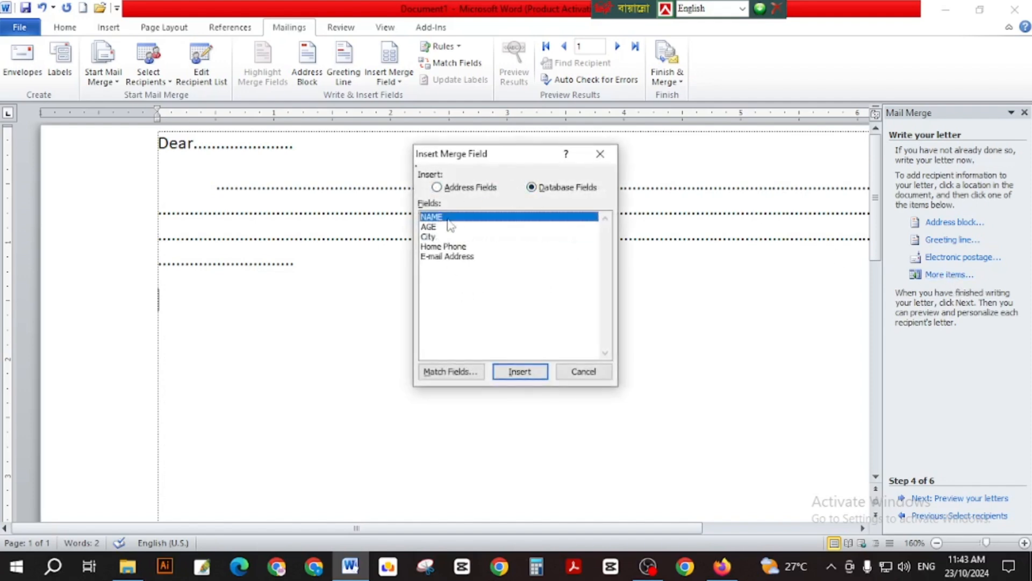
click(464, 189)
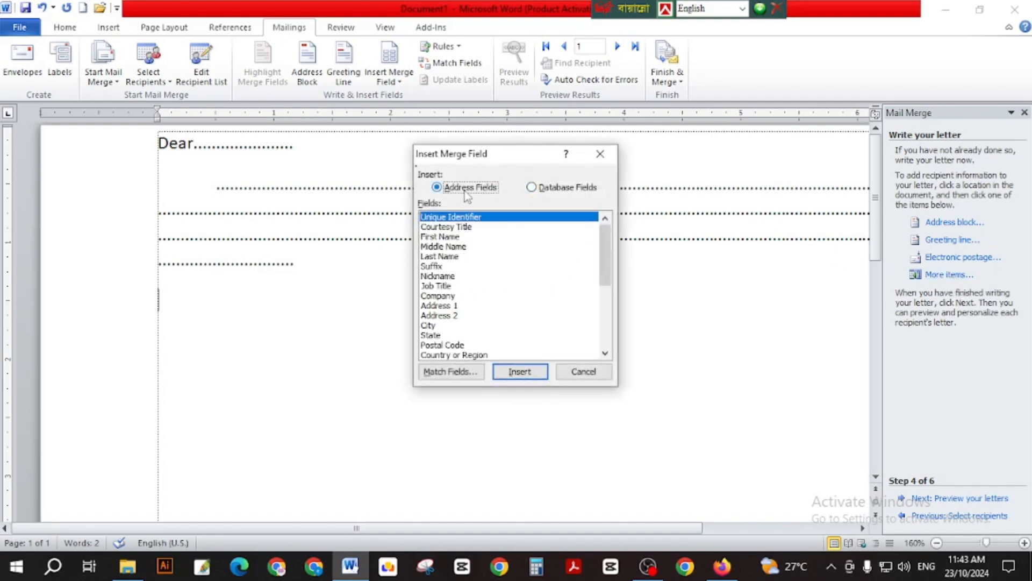
click(525, 188)
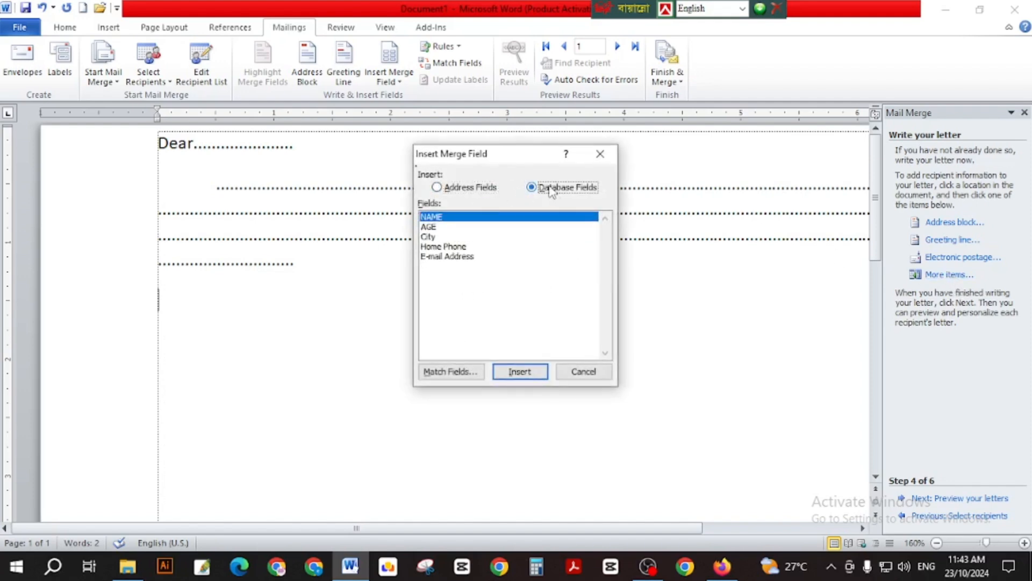
click(520, 372)
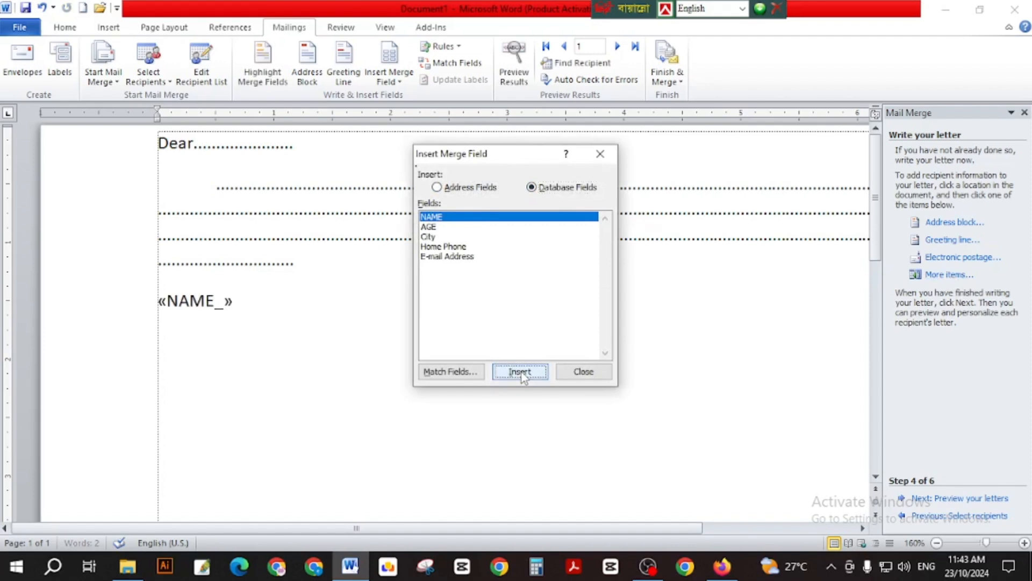
click(429, 226)
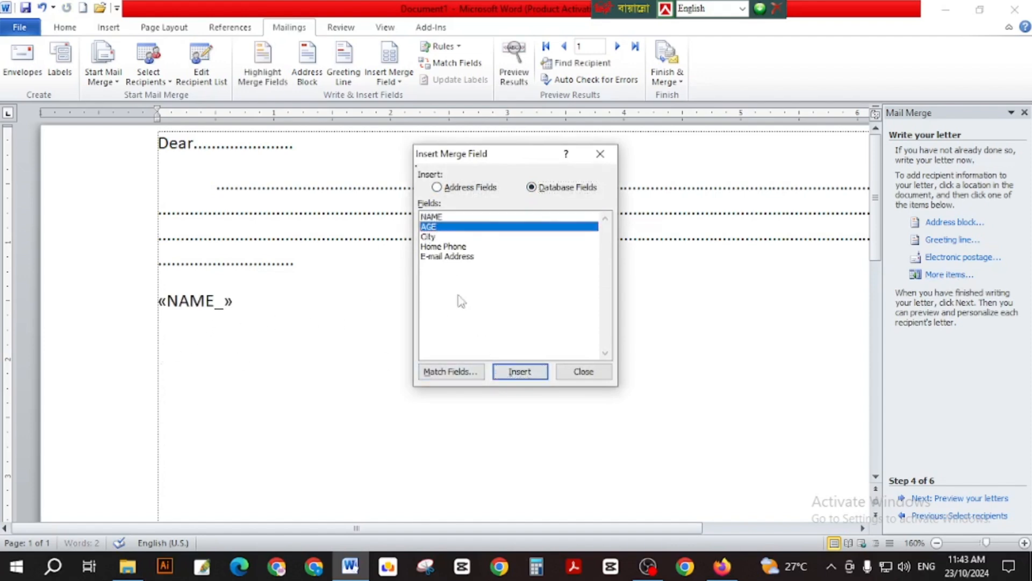
click(520, 372)
click(438, 237)
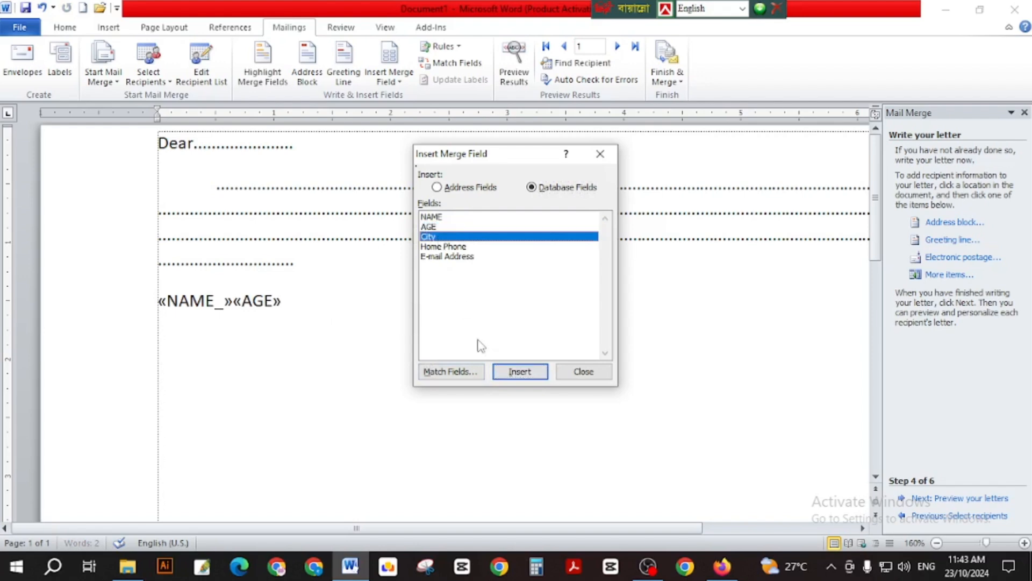
click(517, 371)
click(444, 247)
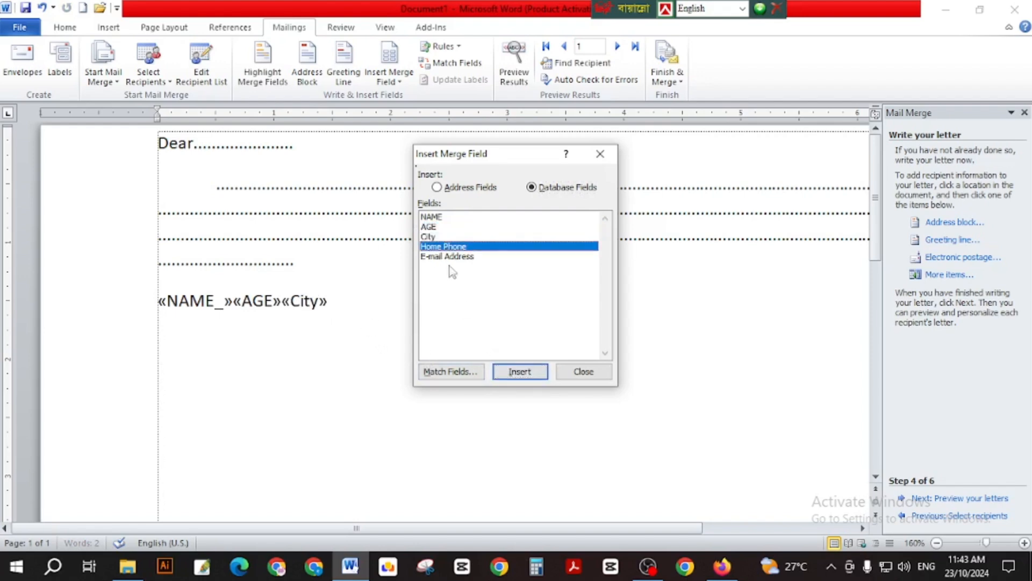
click(520, 371)
click(472, 256)
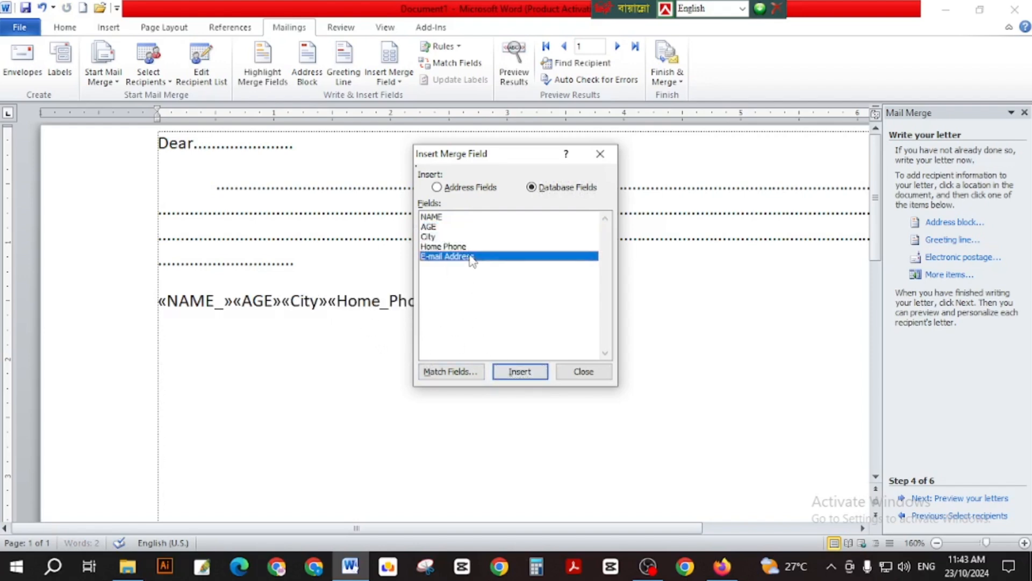
click(522, 373)
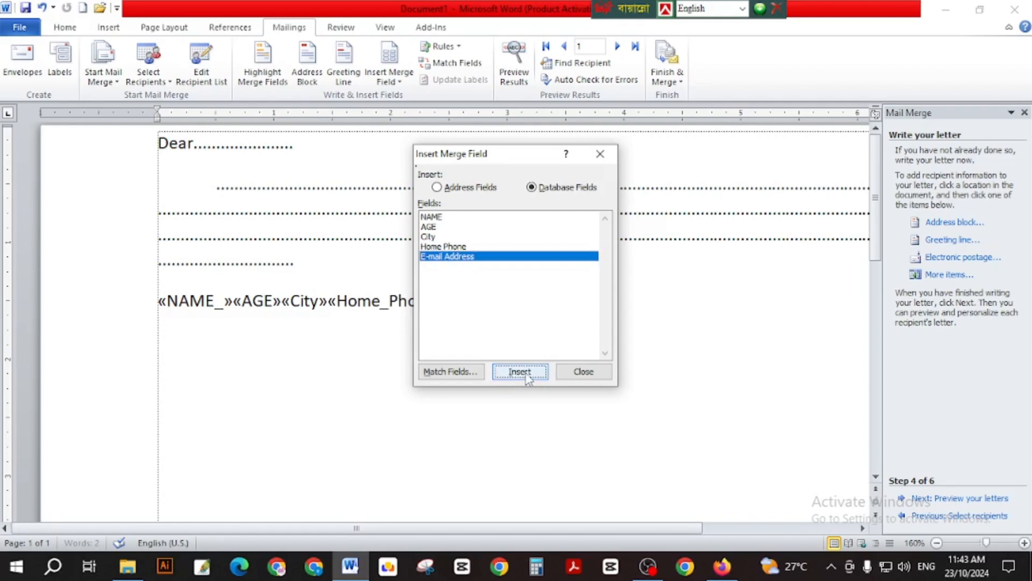
drag(519, 155, 661, 161)
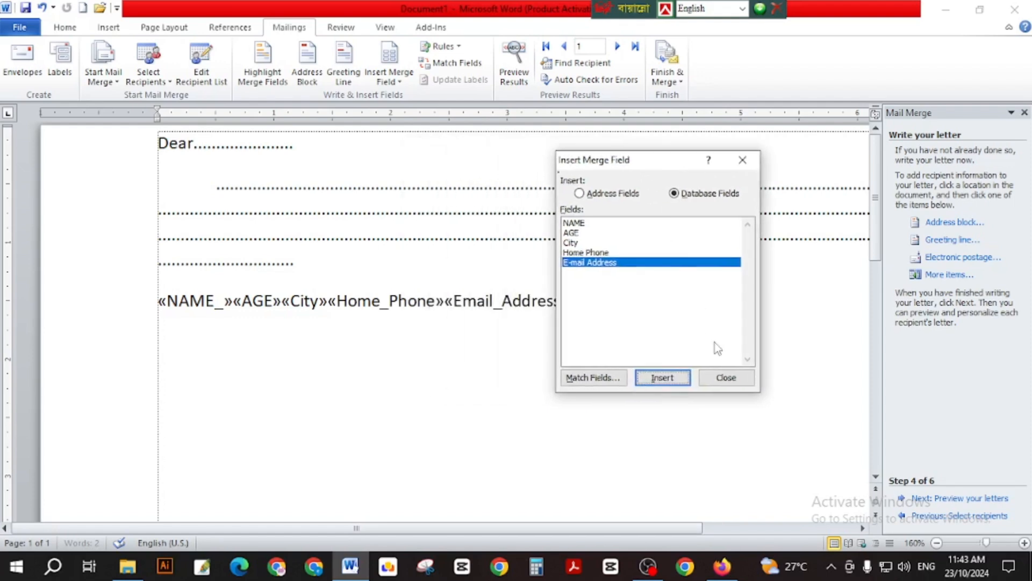
click(727, 378)
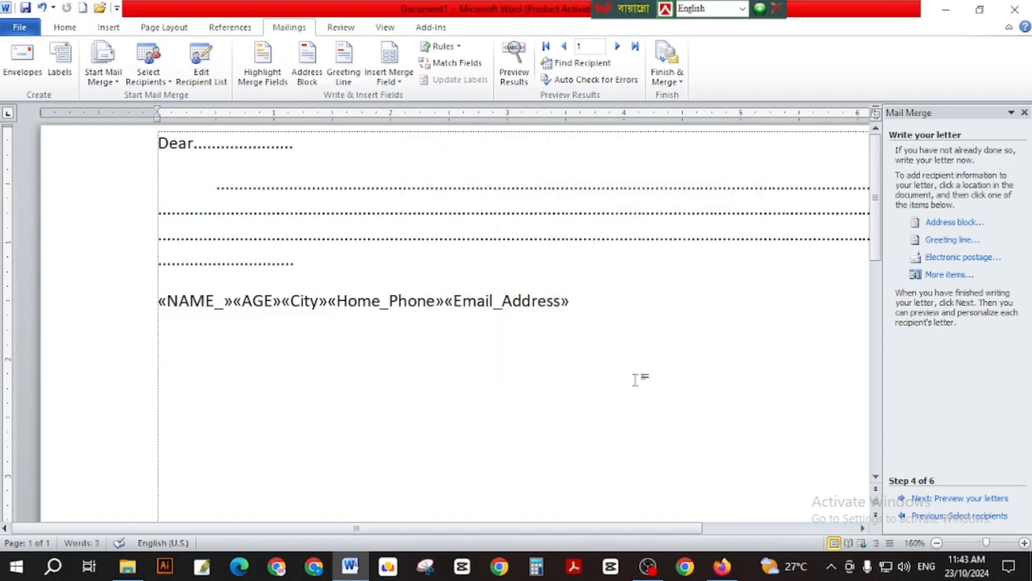
Break the merge fields apart so AGE, City, Home_Phone and Email_Address each start a new line.
click(233, 303)
key(Return)
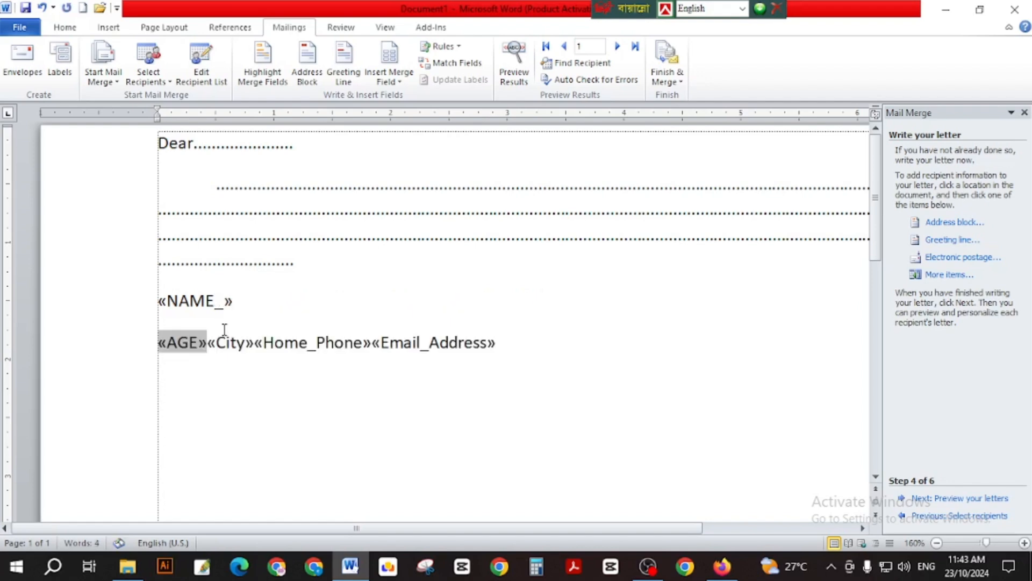
click(208, 343)
key(Return)
click(206, 383)
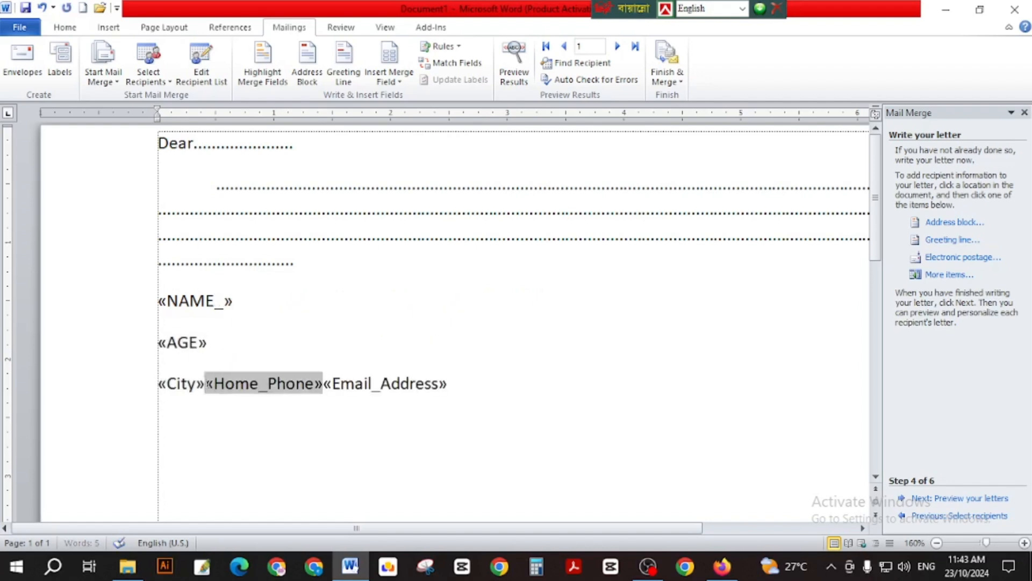
key(Return)
click(277, 425)
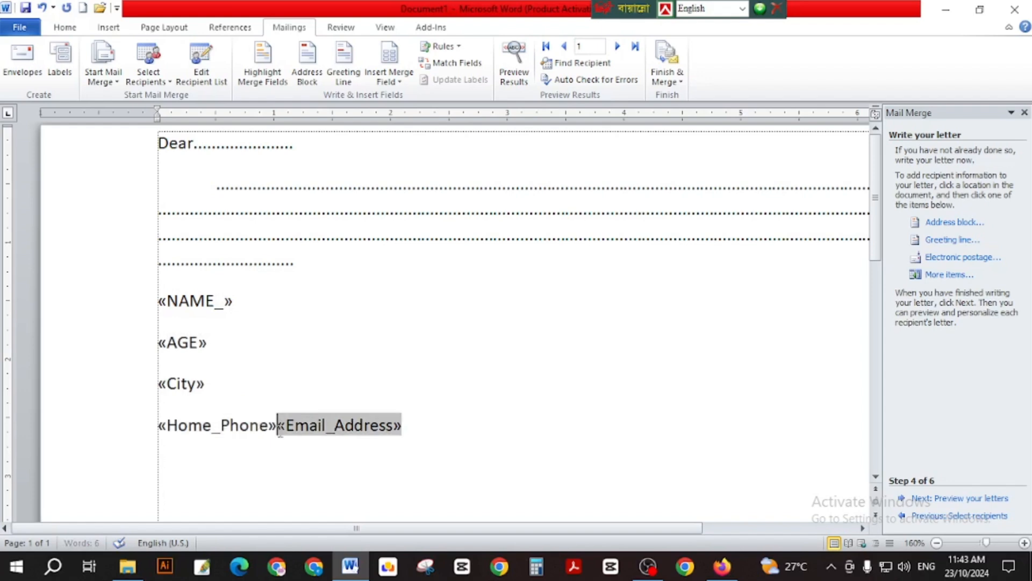
key(Return)
click(345, 462)
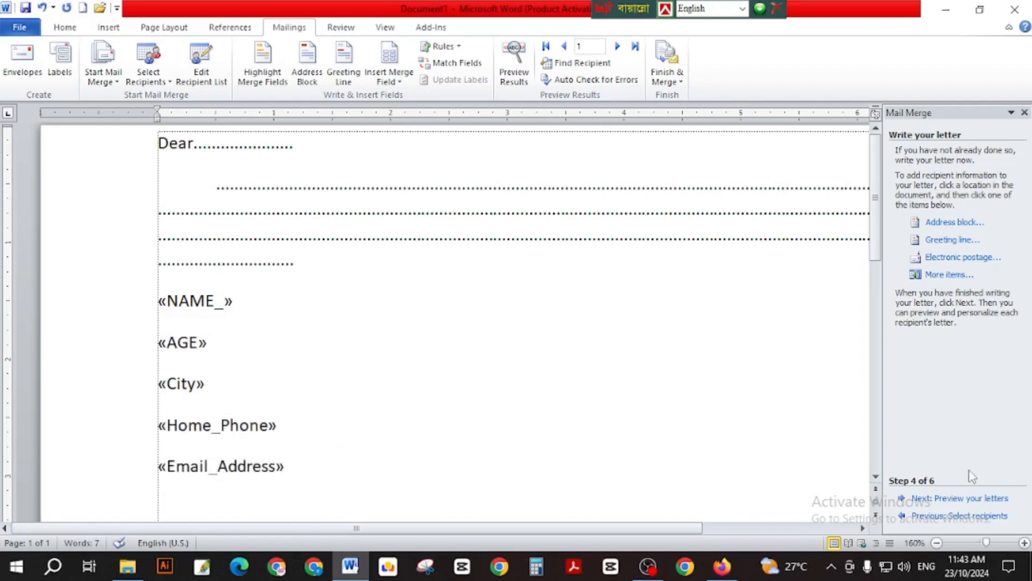
Preview the letter with the first recipient's data, complete the merge, and choose Edit individual letters.
click(923, 499)
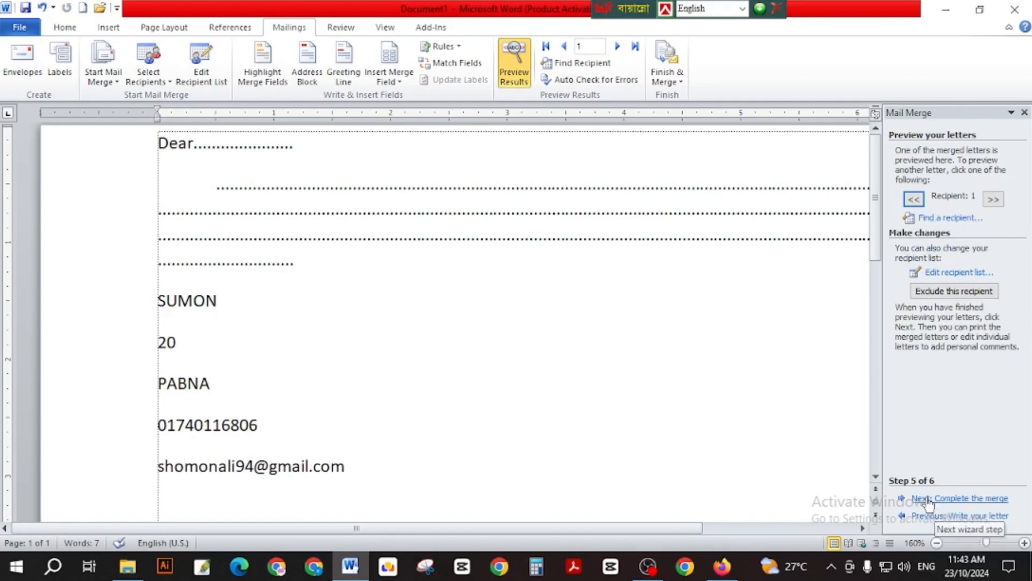
click(927, 500)
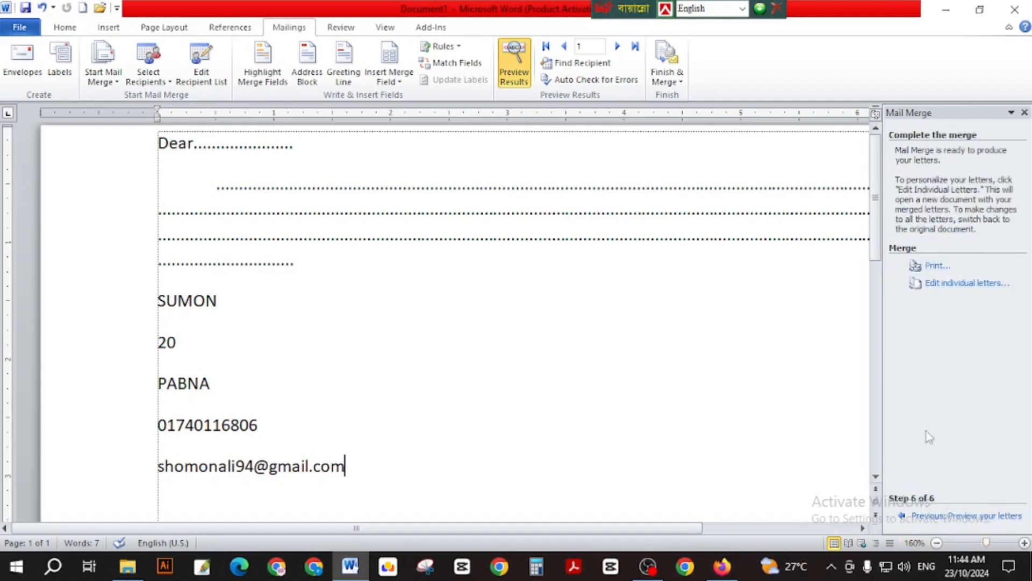
click(962, 285)
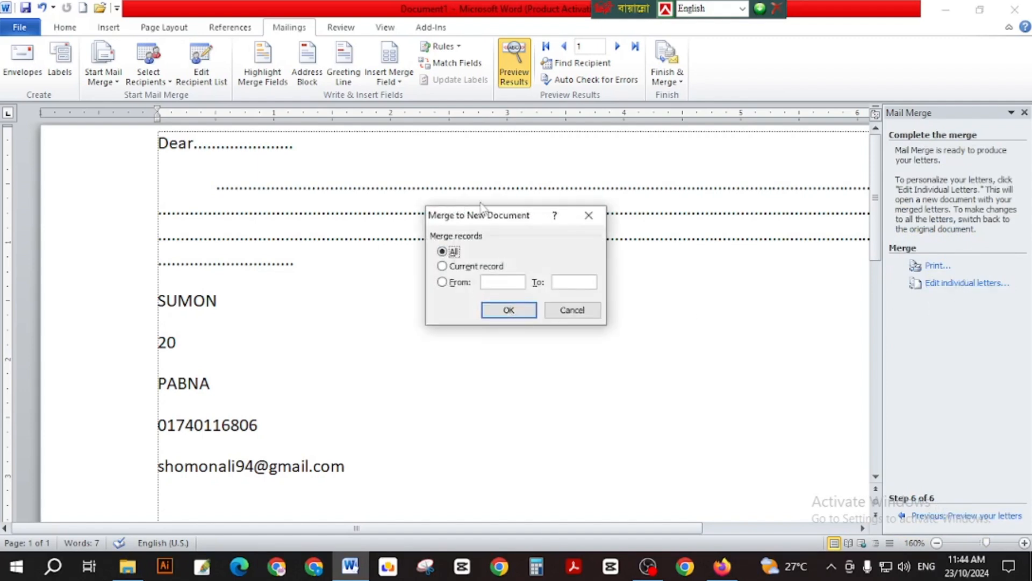
Merge All records into the new Letters1 document and scroll through the five personalised letters.
click(517, 310)
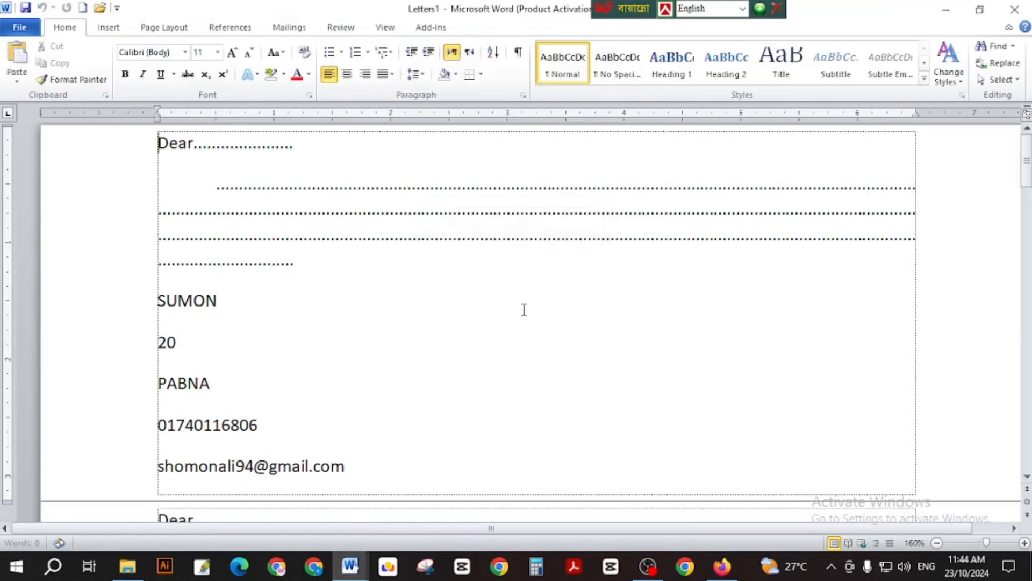
scroll(399, 288, down, 20)
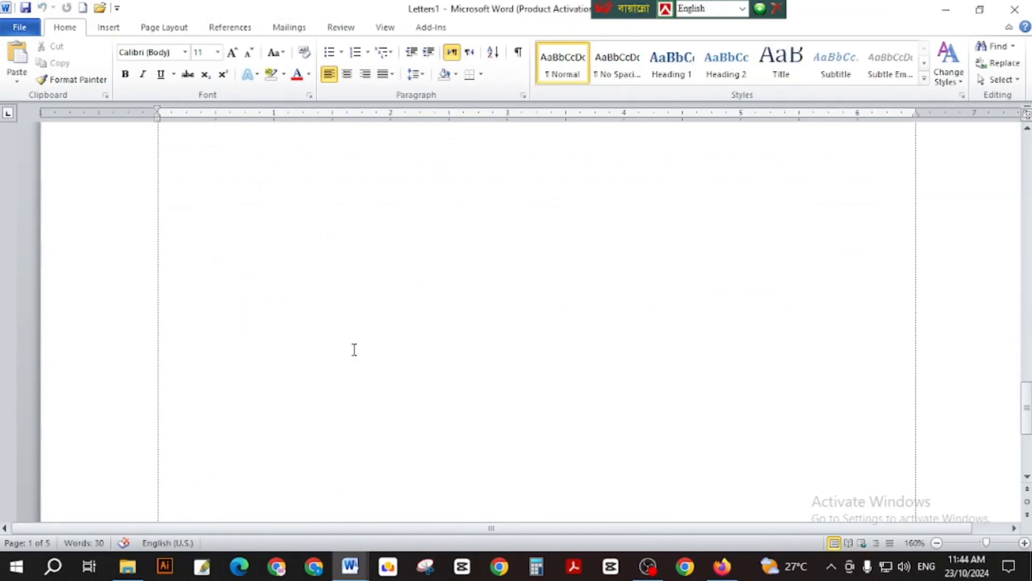
scroll(364, 343, up, 10)
scroll(265, 338, up, 15)
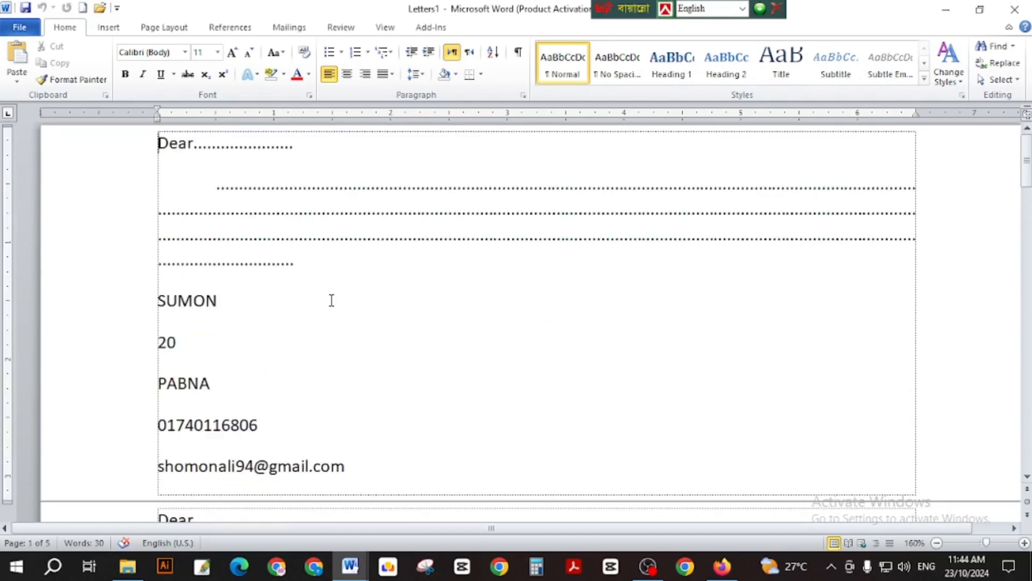
scroll(329, 299, down, 20)
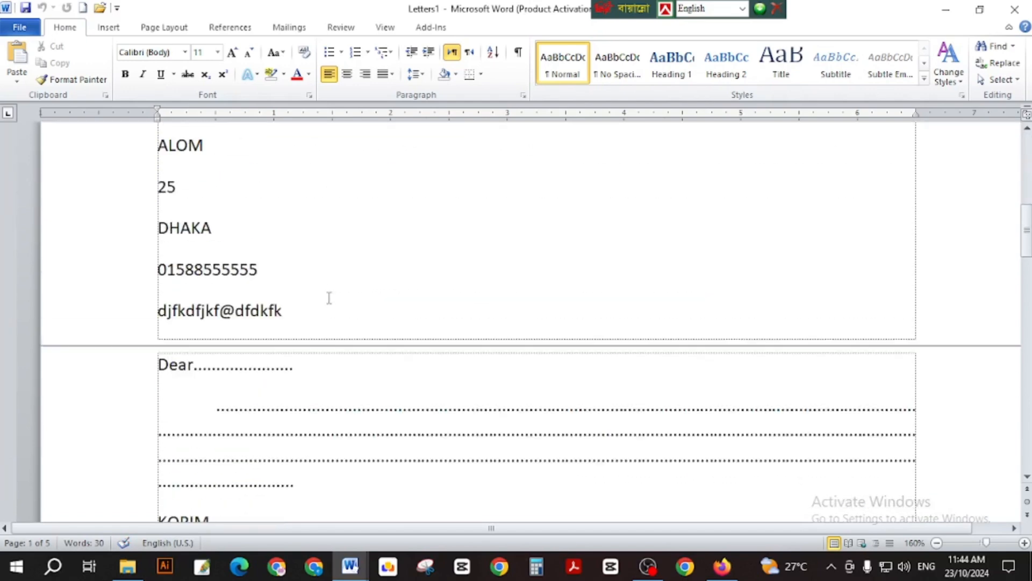
scroll(328, 293, up, 20)
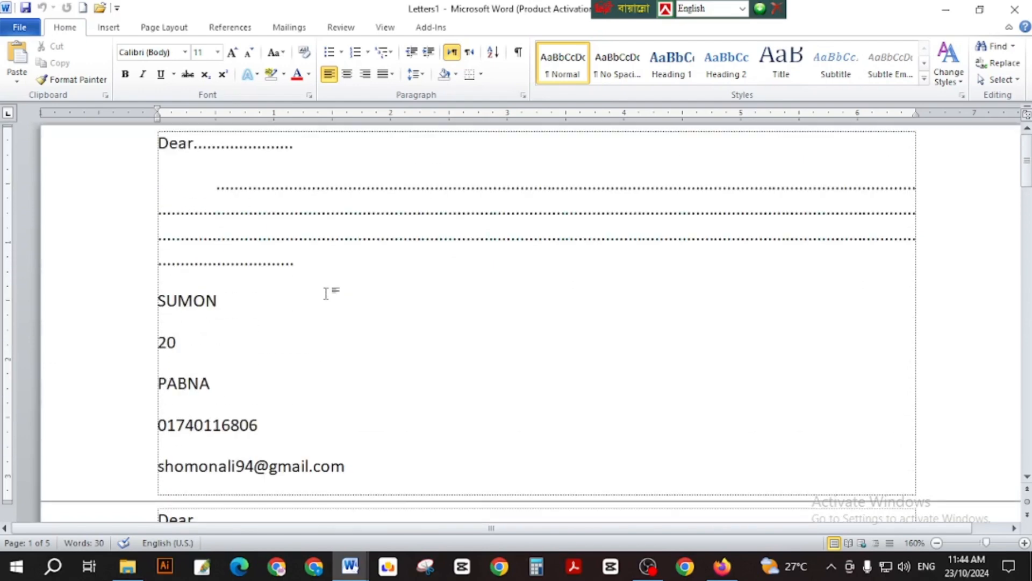
click(329, 293)
Save the merged letters document to the Desktop as Dear.
scroll(316, 289, down, 4)
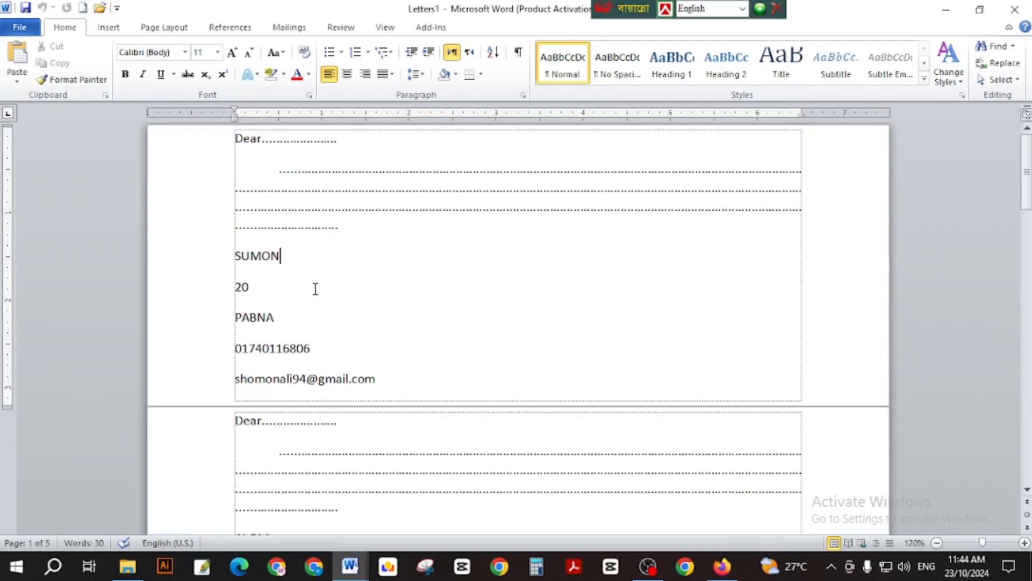
key(ctrl+s)
click(331, 232)
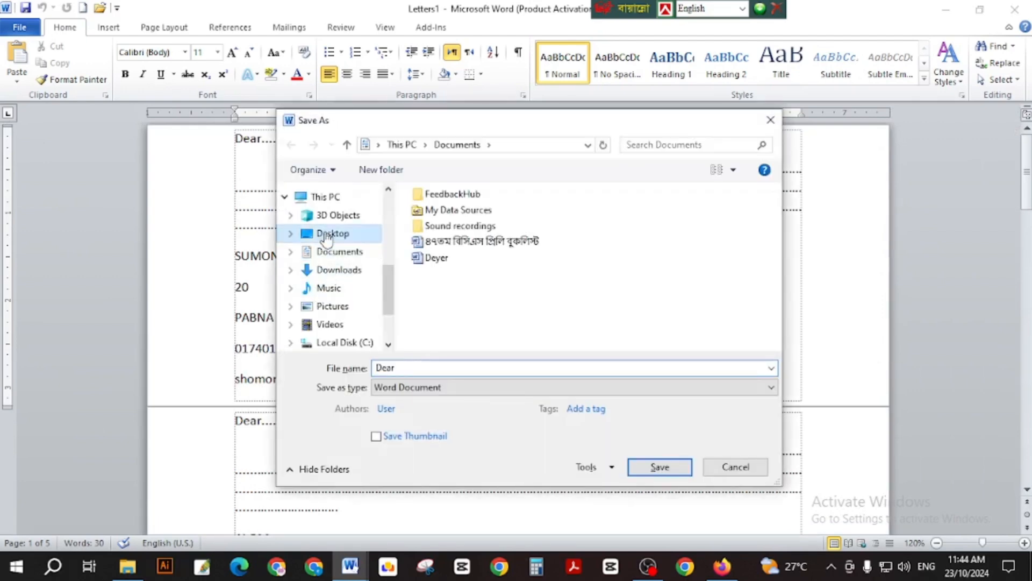
click(659, 467)
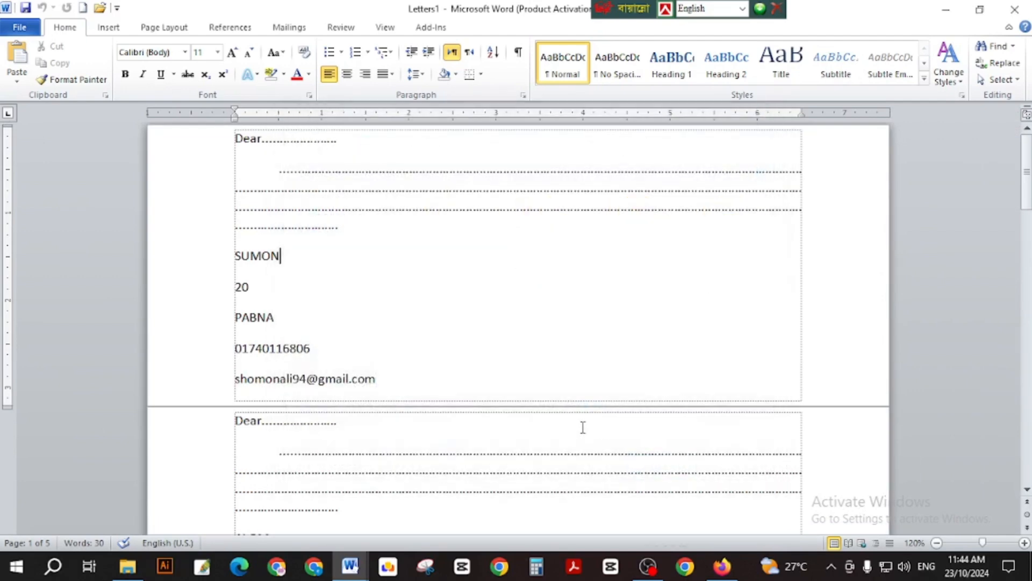
click(398, 281)
click(348, 313)
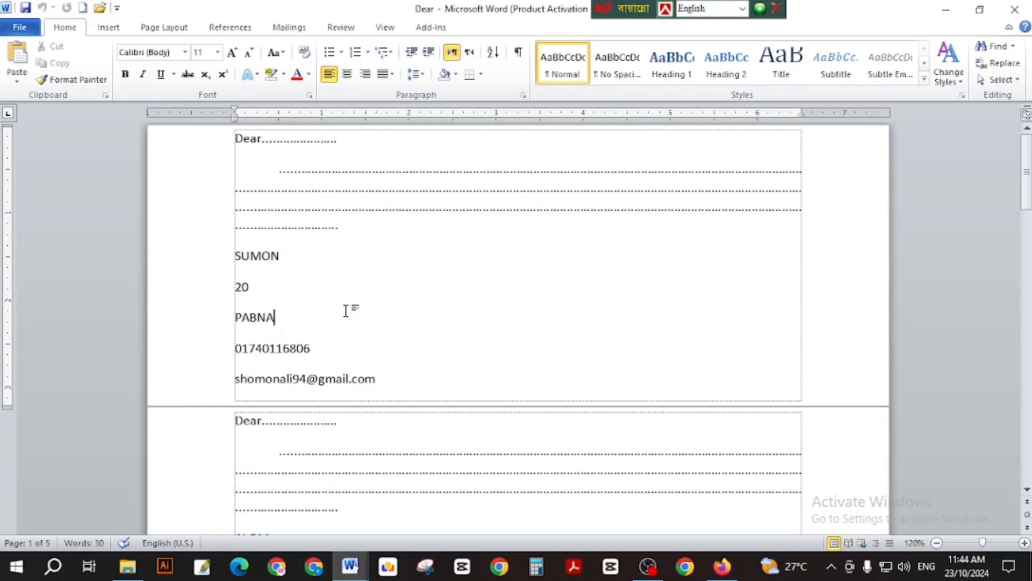
Scroll through the merged letters, look at the Mailings and Review tabs, then create a blank document.
scroll(383, 244, down, 6)
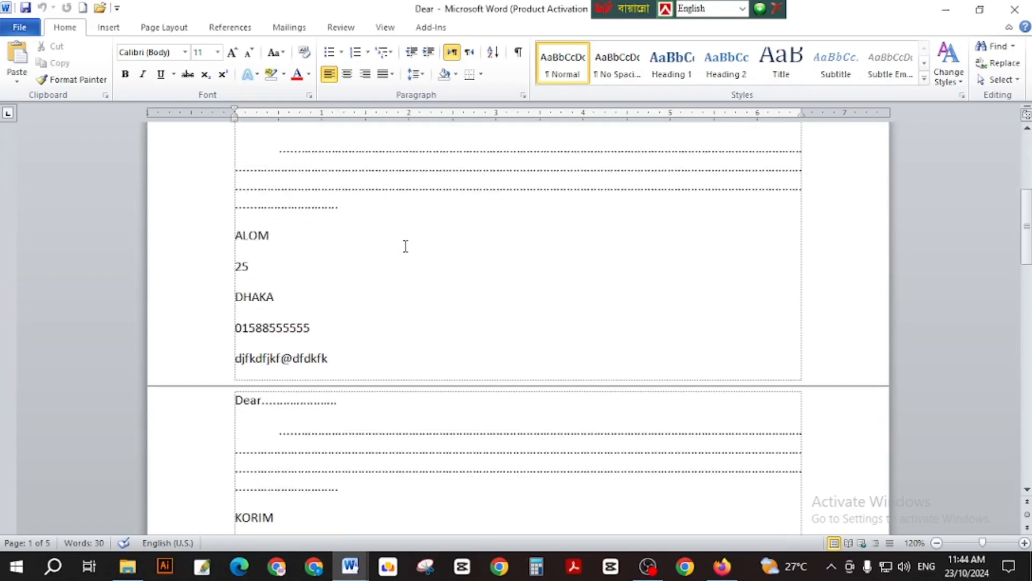
scroll(405, 246, down, 4)
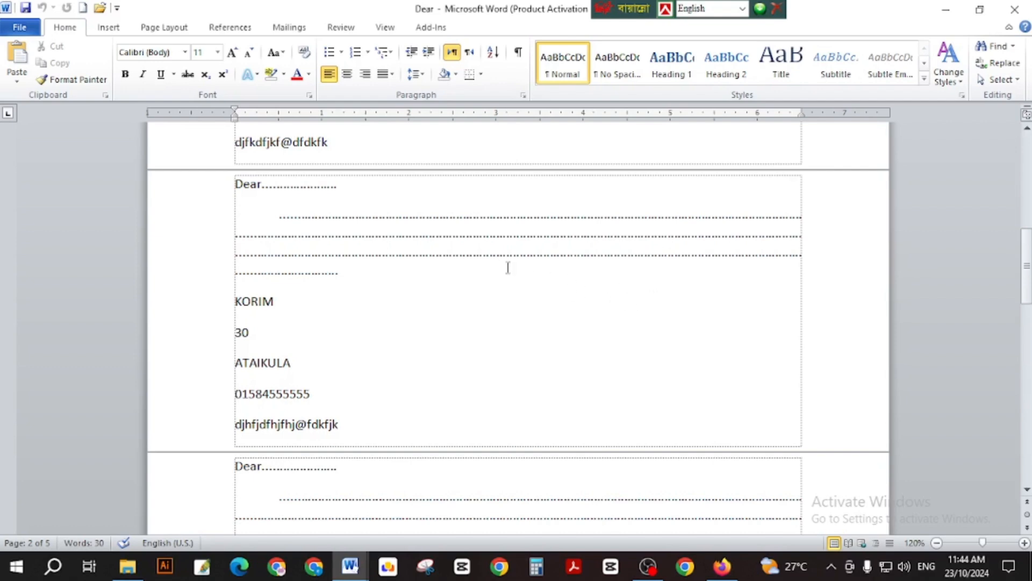
scroll(322, 233, up, 6)
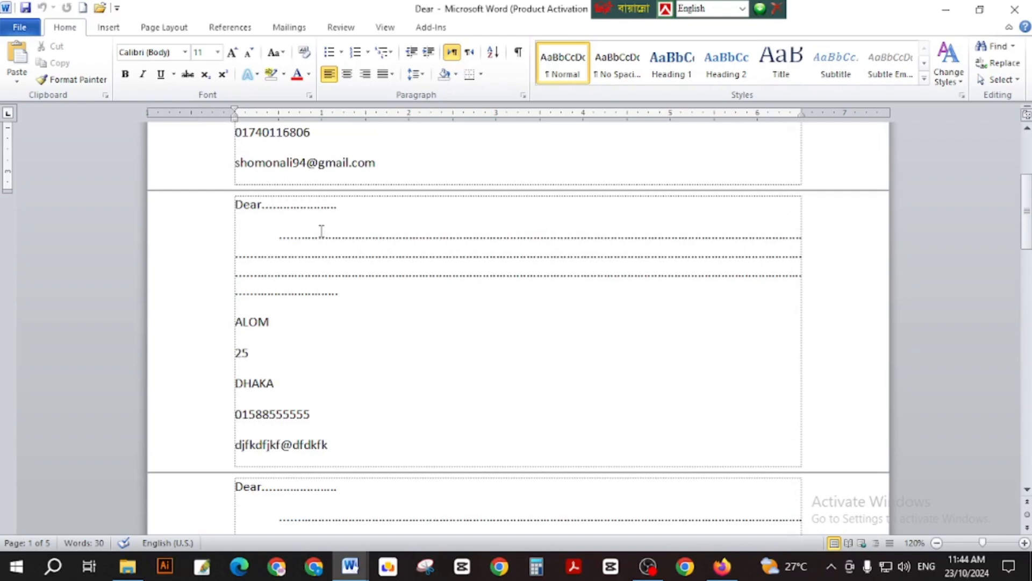
click(367, 215)
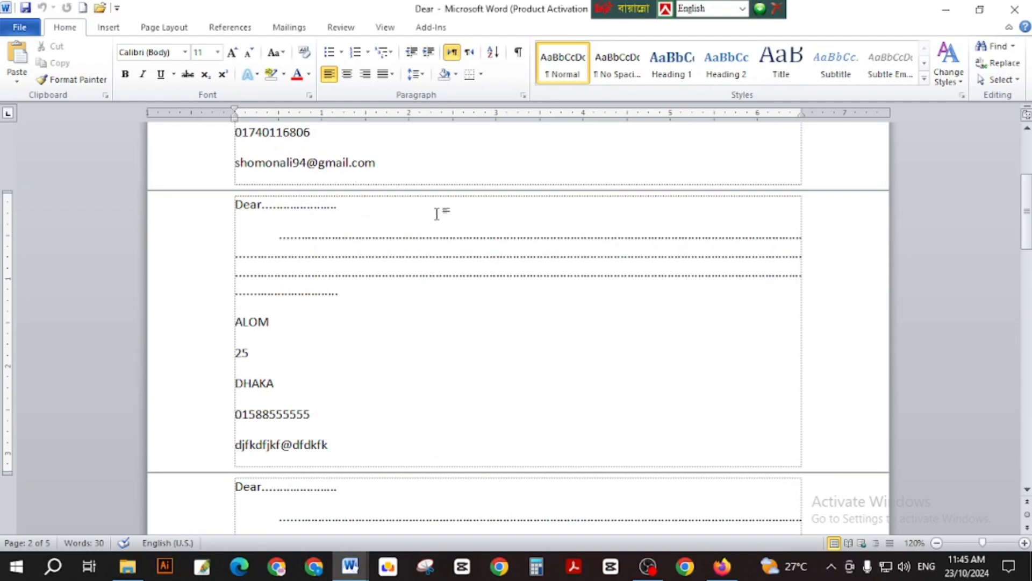
scroll(424, 209, up, 5)
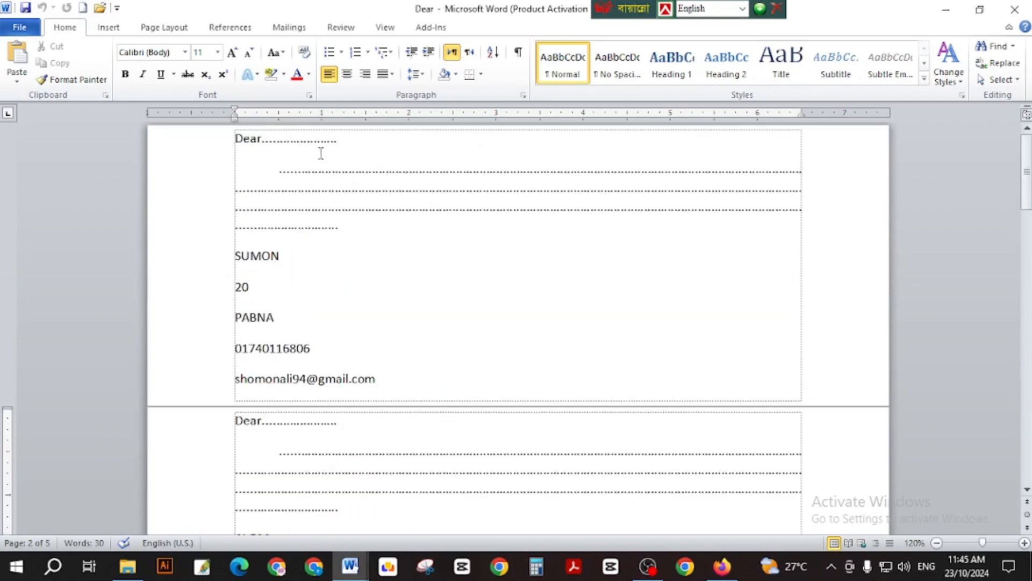
click(290, 27)
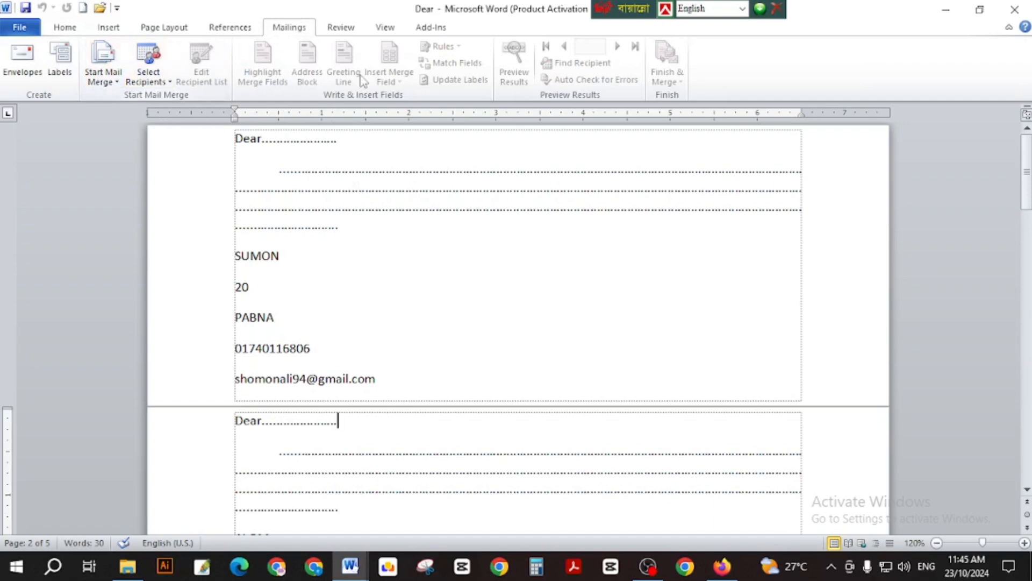
click(349, 33)
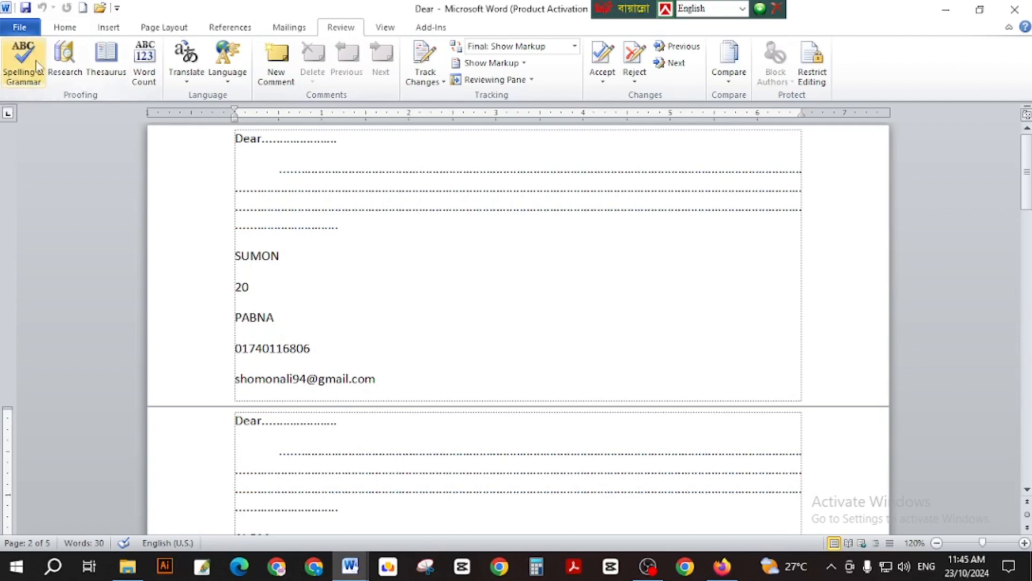
click(539, 267)
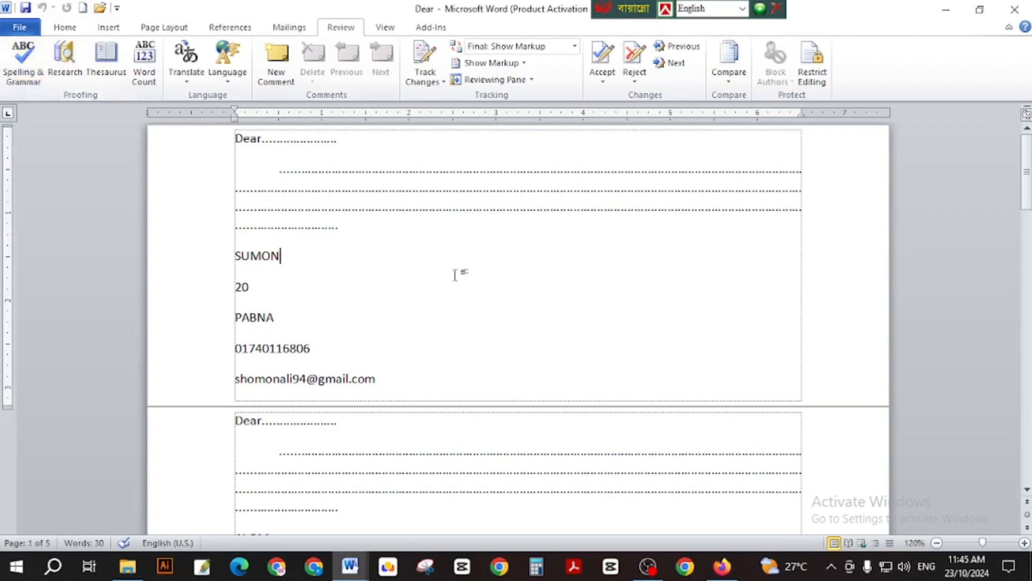
key(Down)
key(ctrl+n)
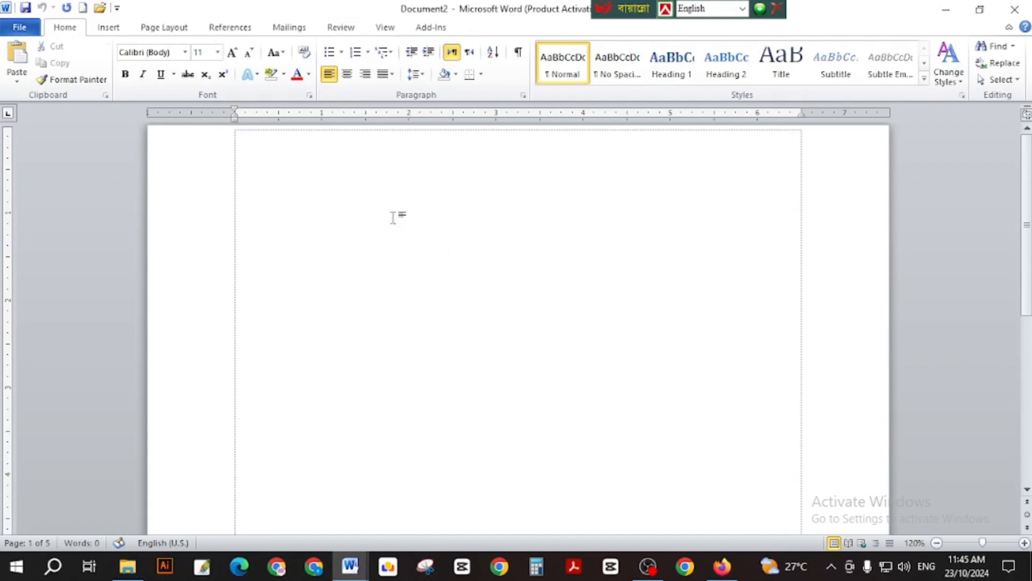
Type Student and enlarge it to about 39 pt.
click(275, 28)
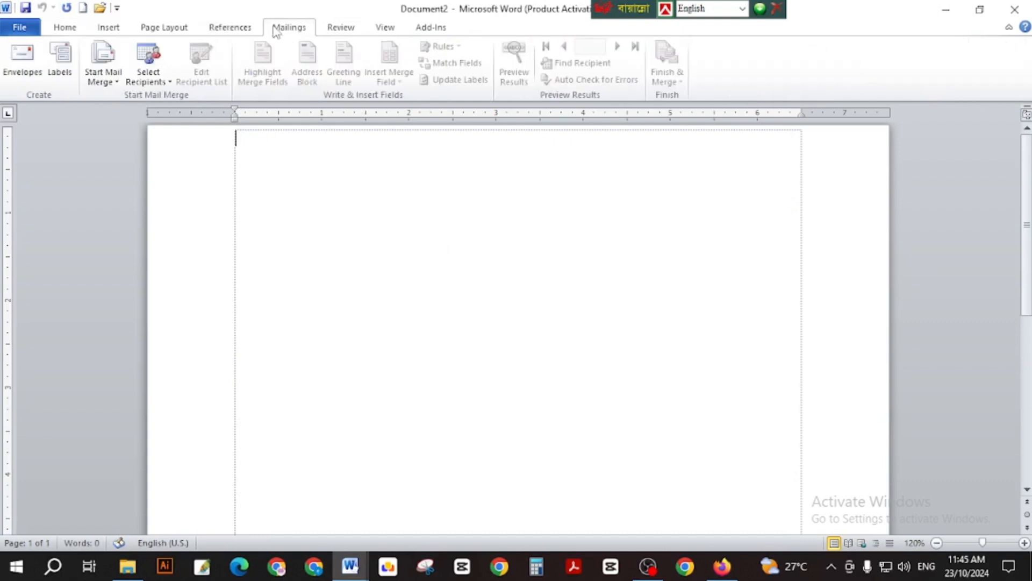
click(347, 32)
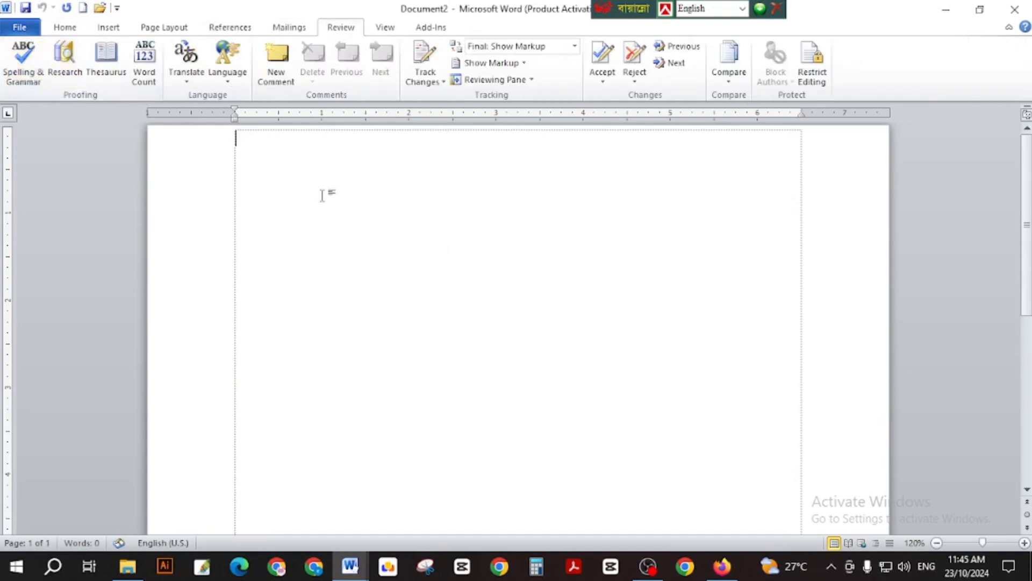
text(Student)
scroll(325, 196, up, 6)
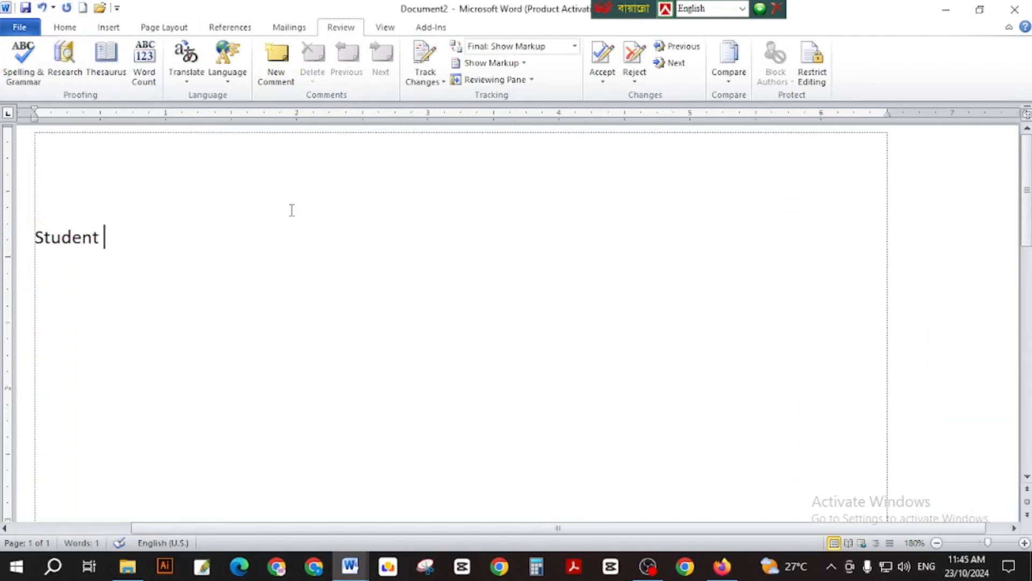
key(ctrl+a)
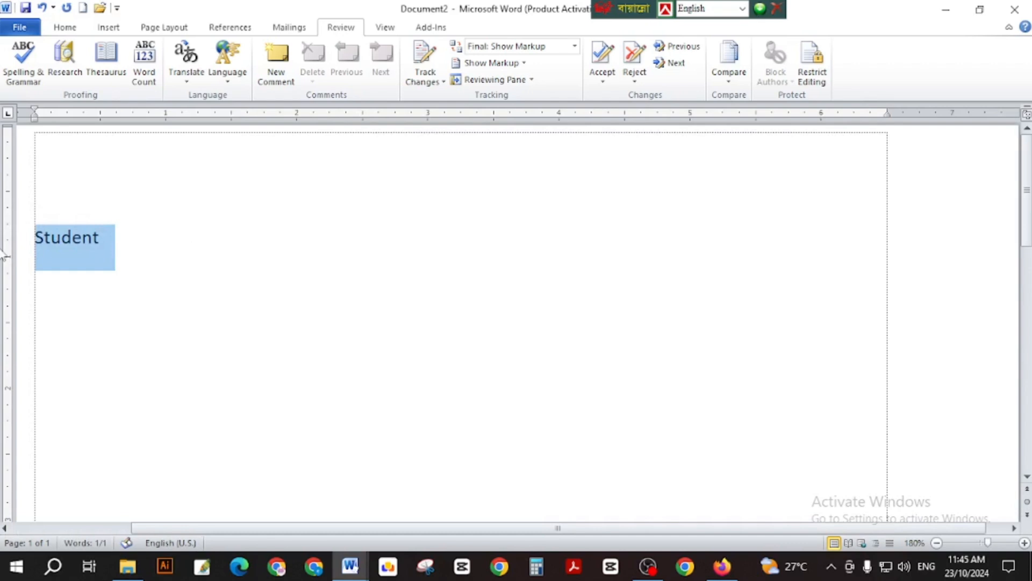
key(ctrl+bracketright)
key(ctrl+bracketright)
key(ctrl+bracketright)
key(ctrl+bracketright)
key(ctrl+bracketright)
key(ctrl+bracketright)
key(ctrl+bracketright)
key(ctrl+bracketright)
key(ctrl+bracketright)
key(ctrl+bracketright)
key(ctrl+bracketright)
key(ctrl+bracketright)
key(ctrl+bracketright)
key(ctrl+bracketright)
key(ctrl+bracketright)
key(ctrl+bracketright)
key(ctrl+bracketright)
key(ctrl+bracketright)
key(ctrl+bracketright)
key(ctrl+bracketright)
key(ctrl+bracketright)
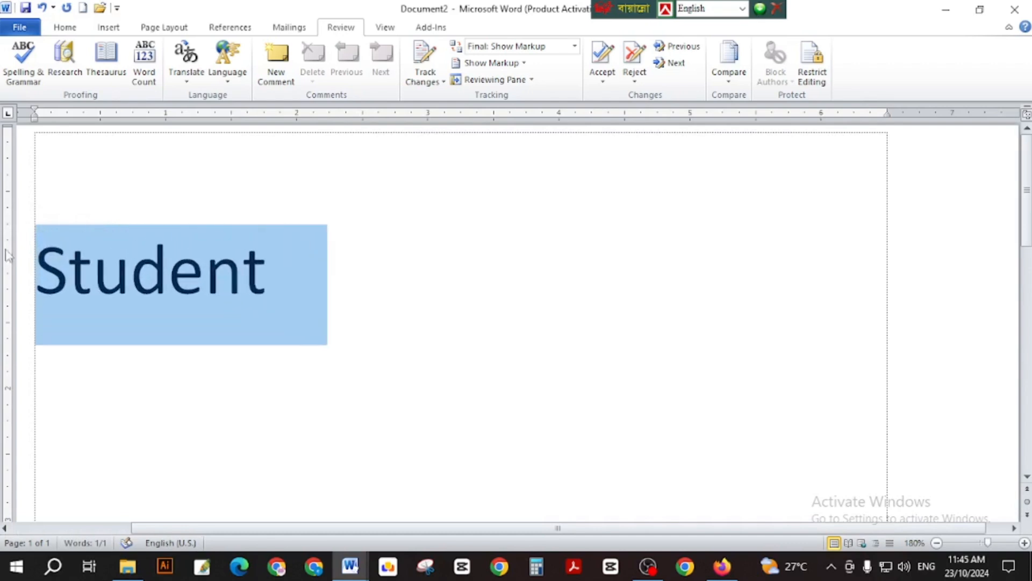
key(Right)
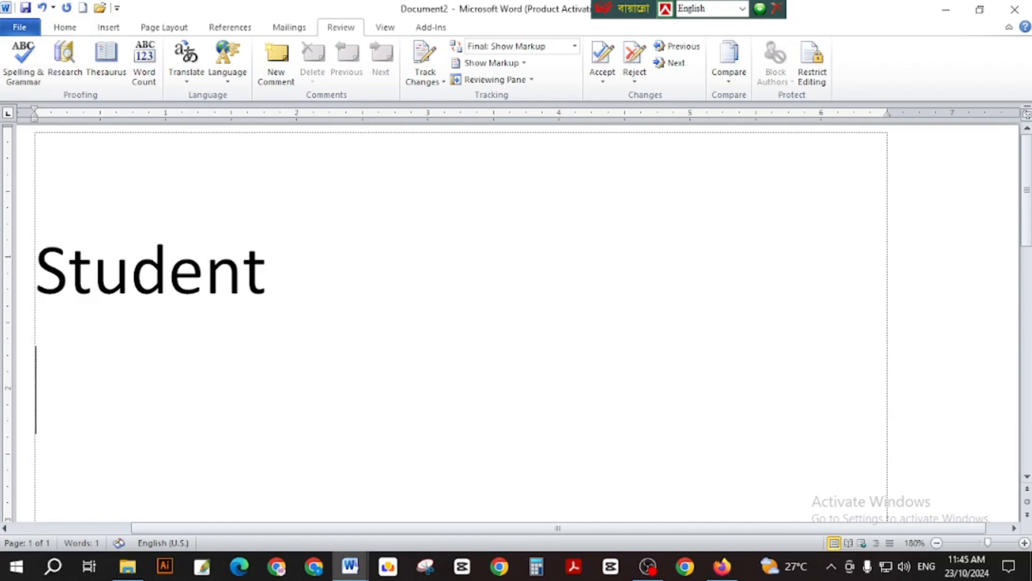
Add Insert, Home and Translate on separate lines below Student.
text(Insert)
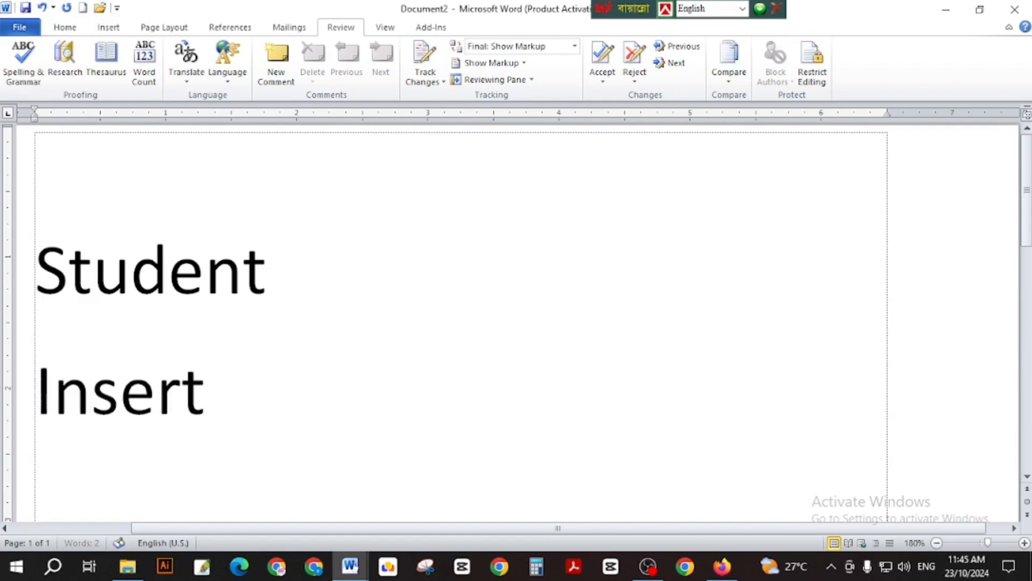
key(Return)
text(Home)
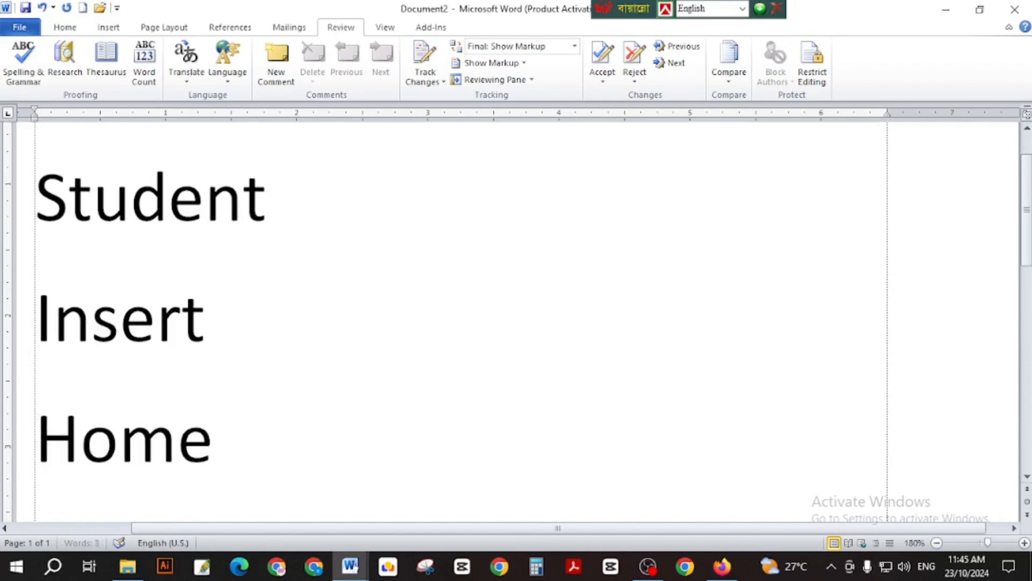
key(Return)
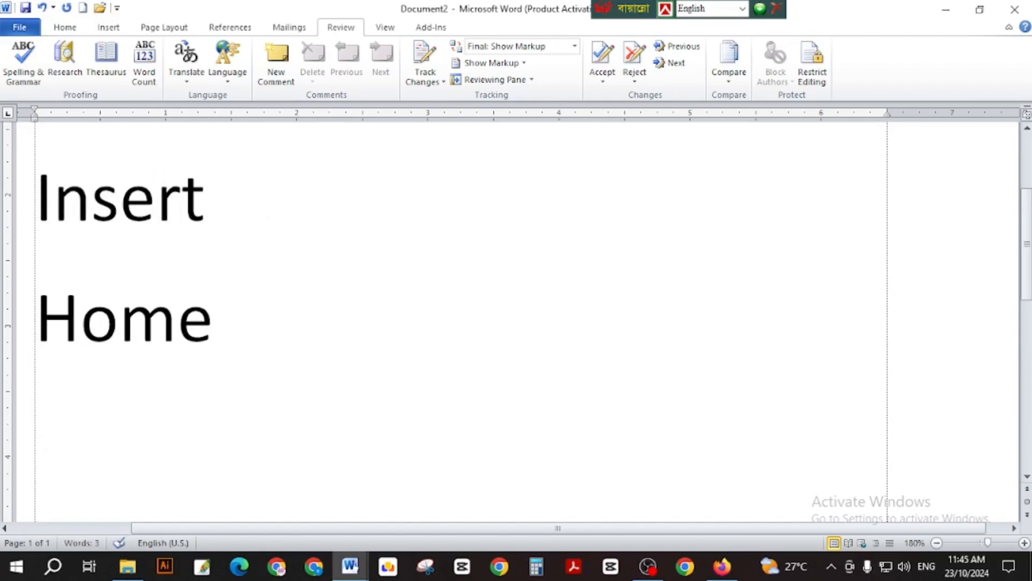
text(T)
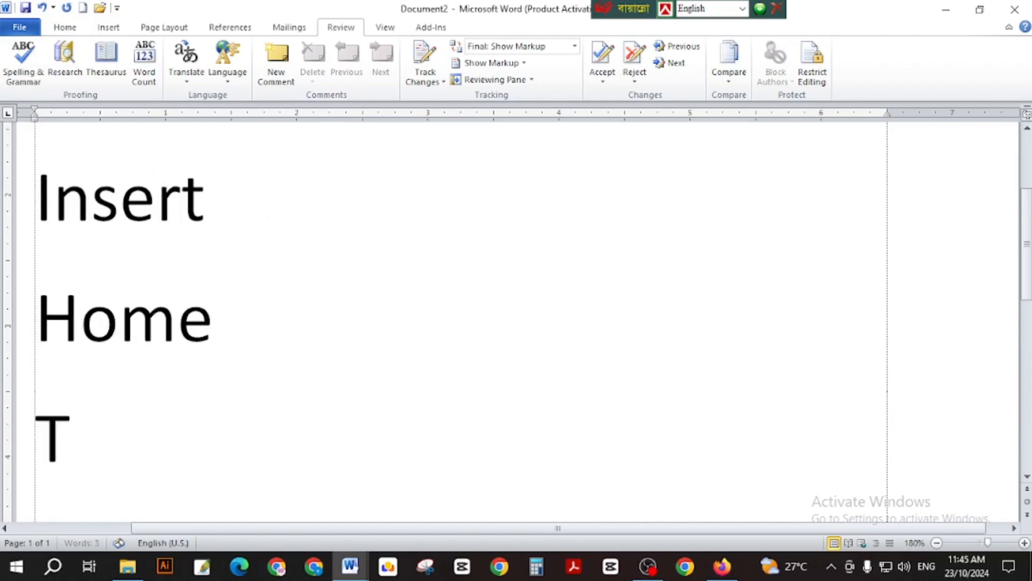
text(ranslate)
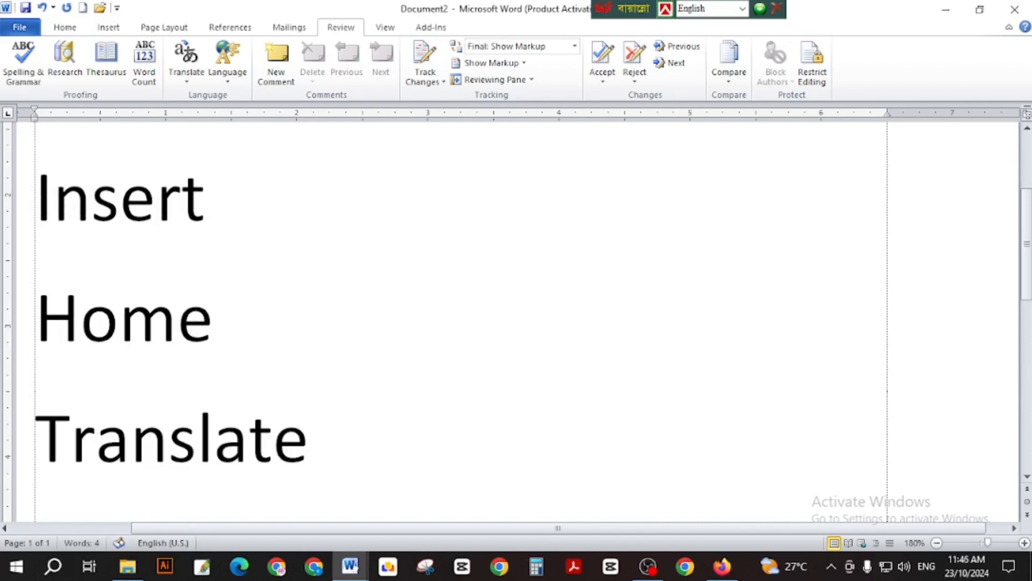
scroll(364, 246, up, 3)
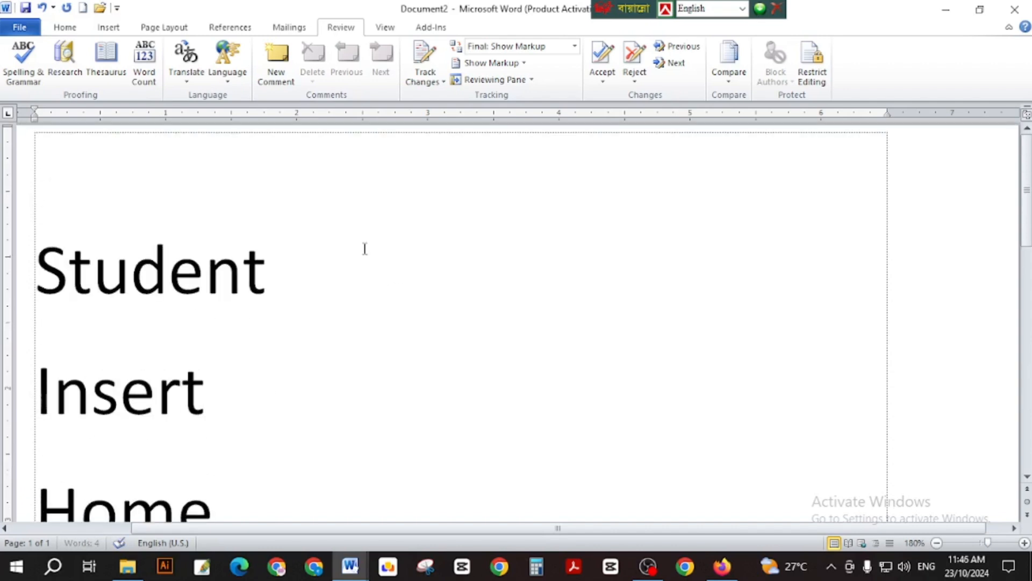
scroll(209, 270, down, 1)
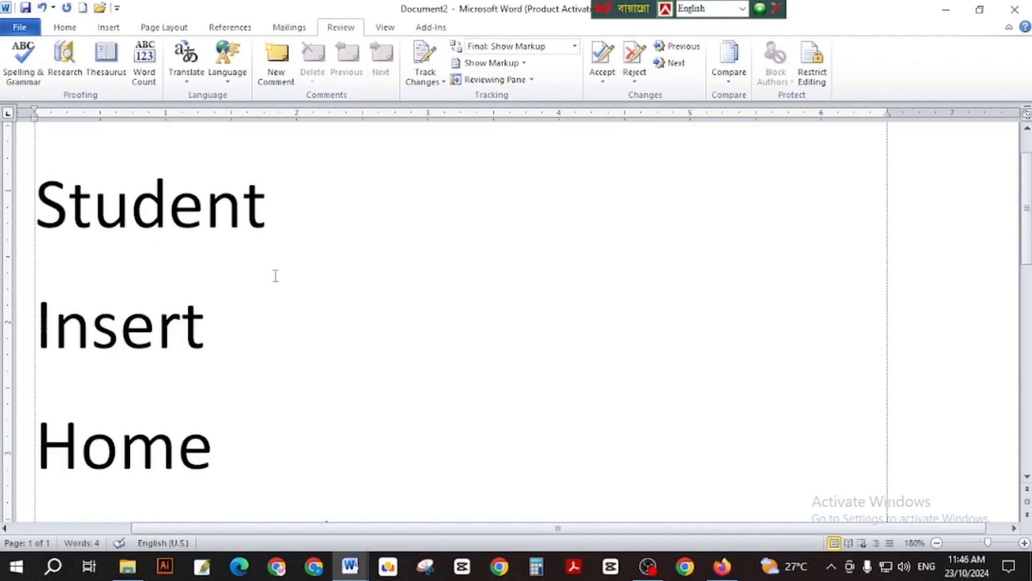
Misspell Student as Stodent by replacing the u with an o.
click(134, 210)
key(BackSpace)
text(o)
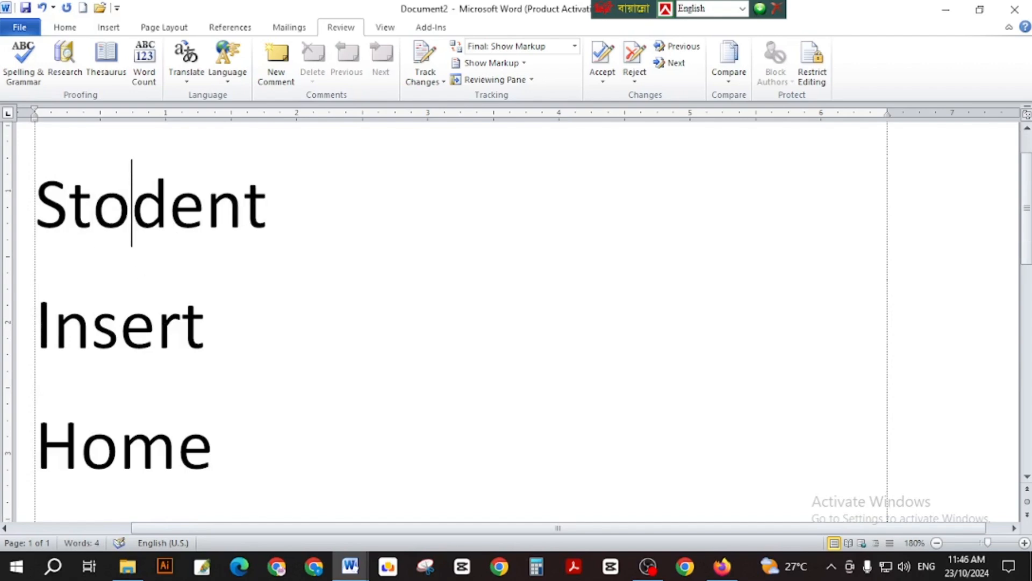
click(739, 241)
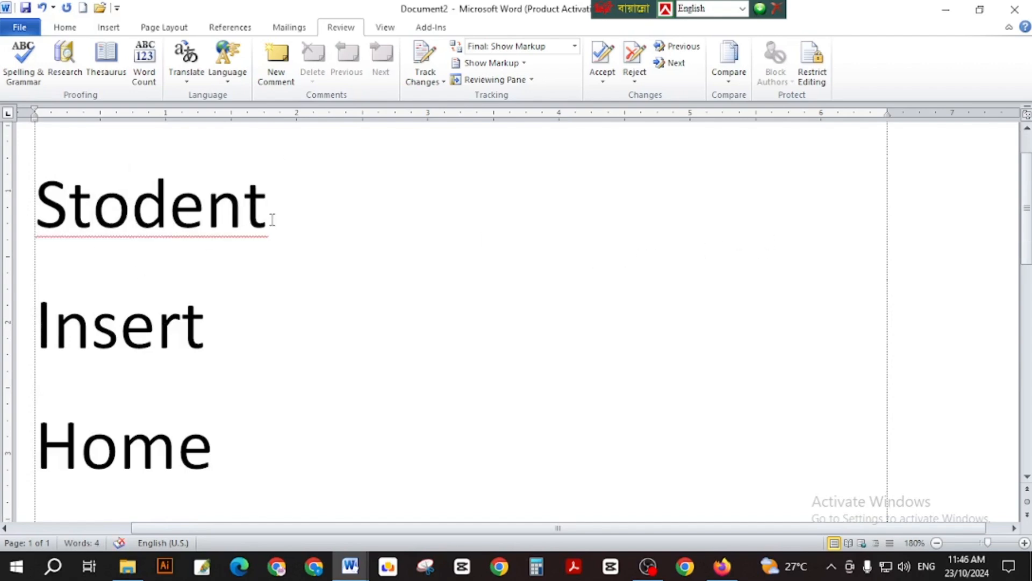
click(183, 355)
scroll(183, 355, down, 2)
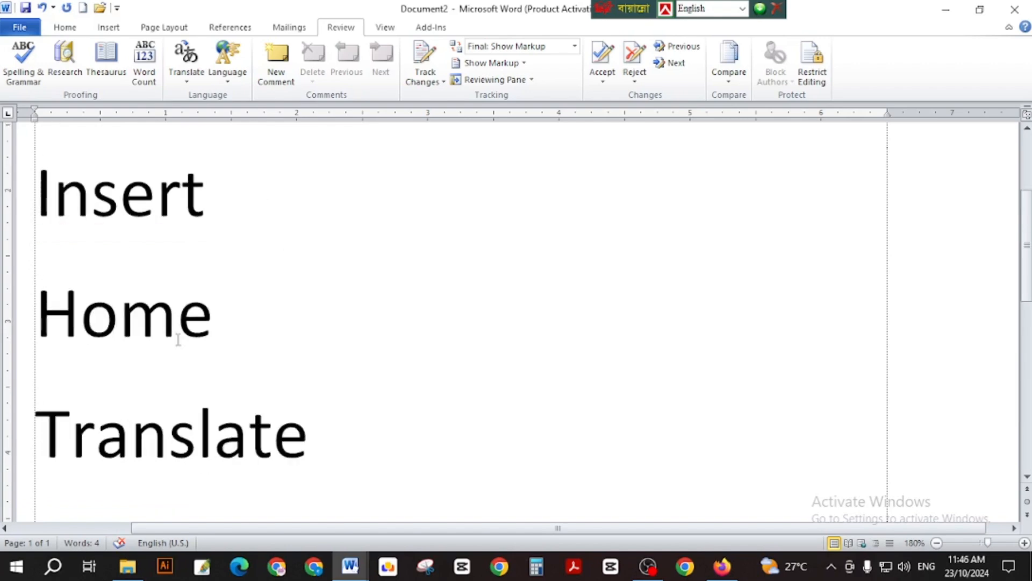
click(179, 339)
click(194, 459)
scroll(232, 336, up, 3)
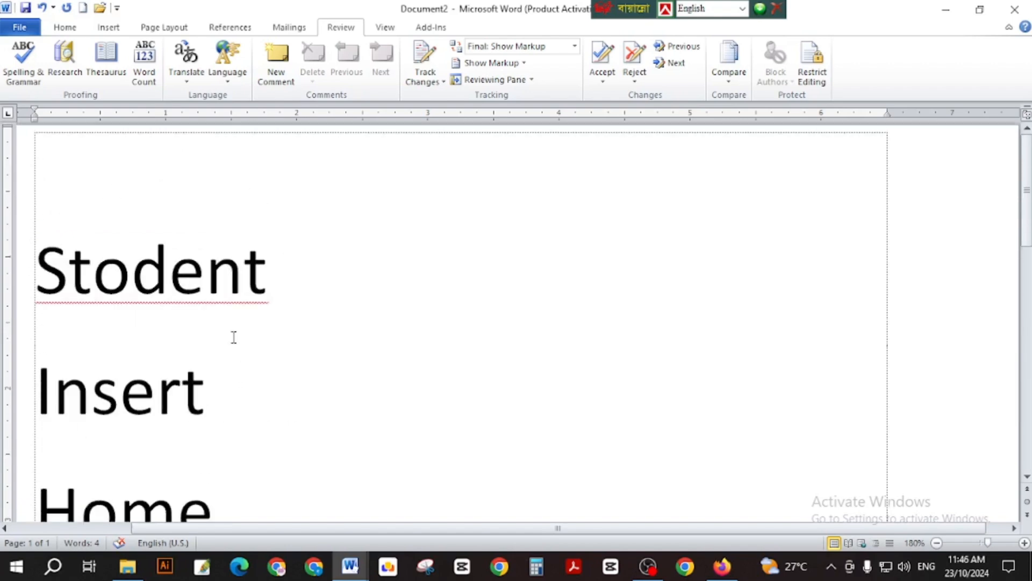
click(206, 285)
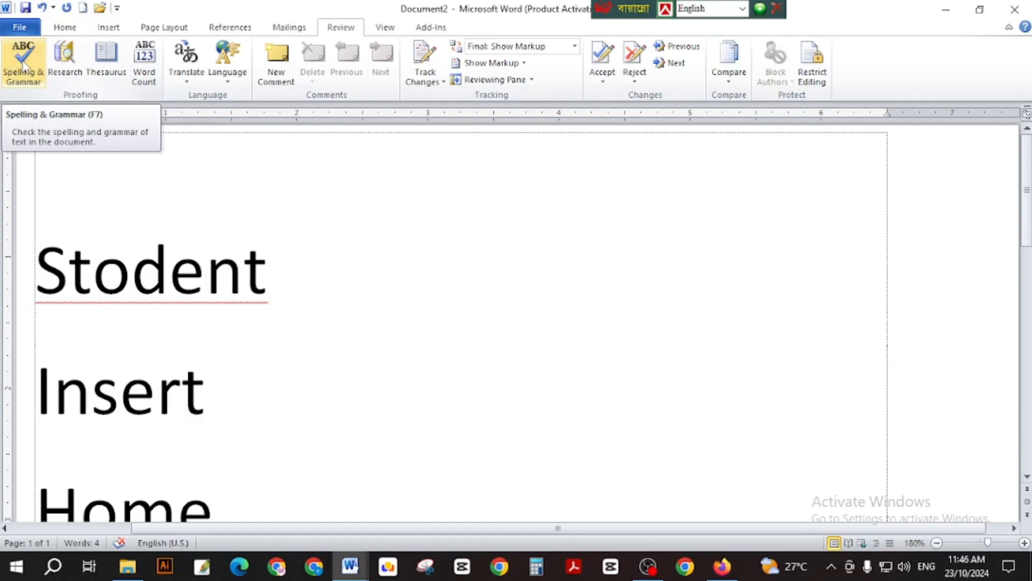
click(143, 271)
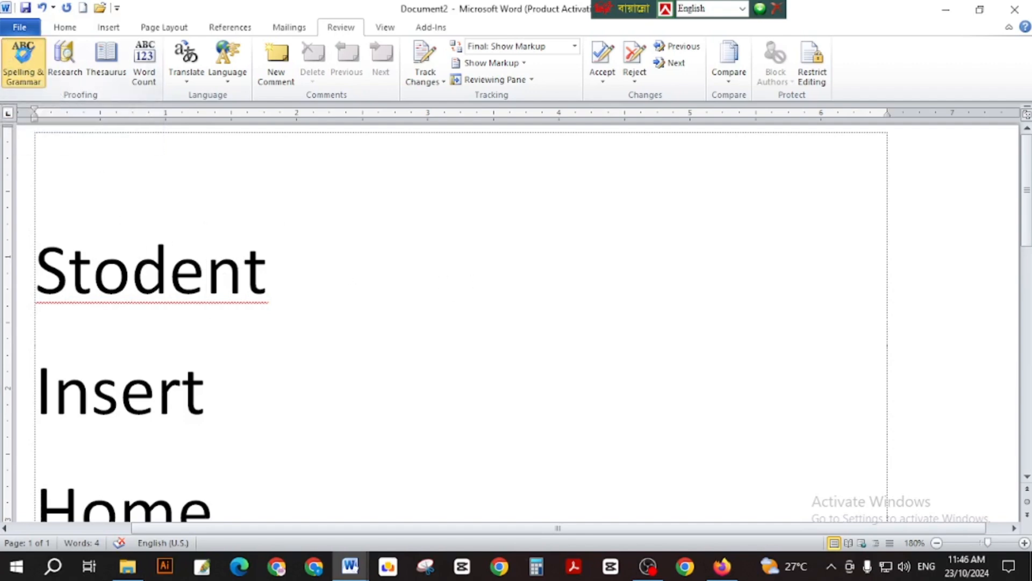
Run Spelling & Grammar and change Stodent to the suggested Student.
click(23, 60)
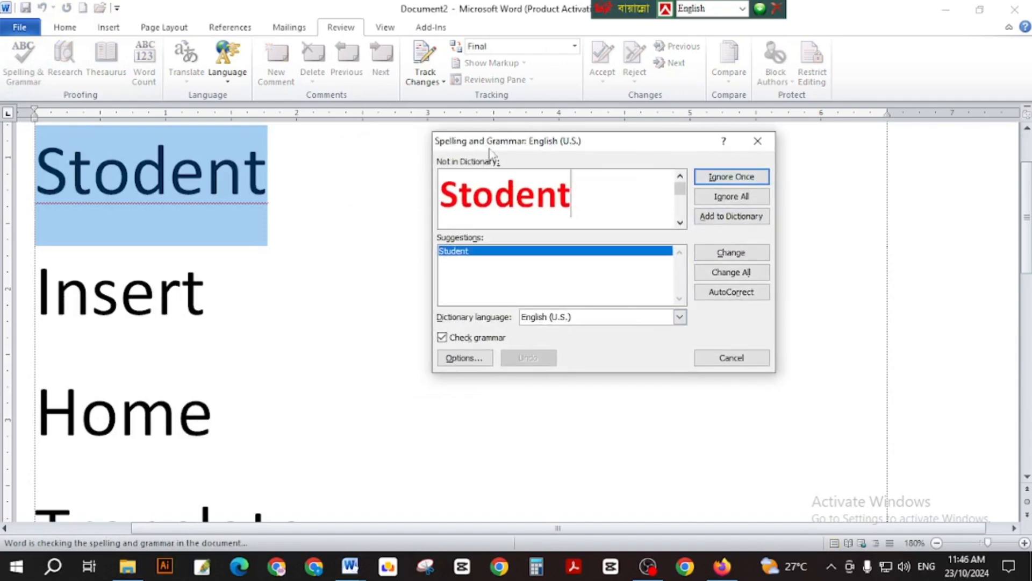
click(587, 196)
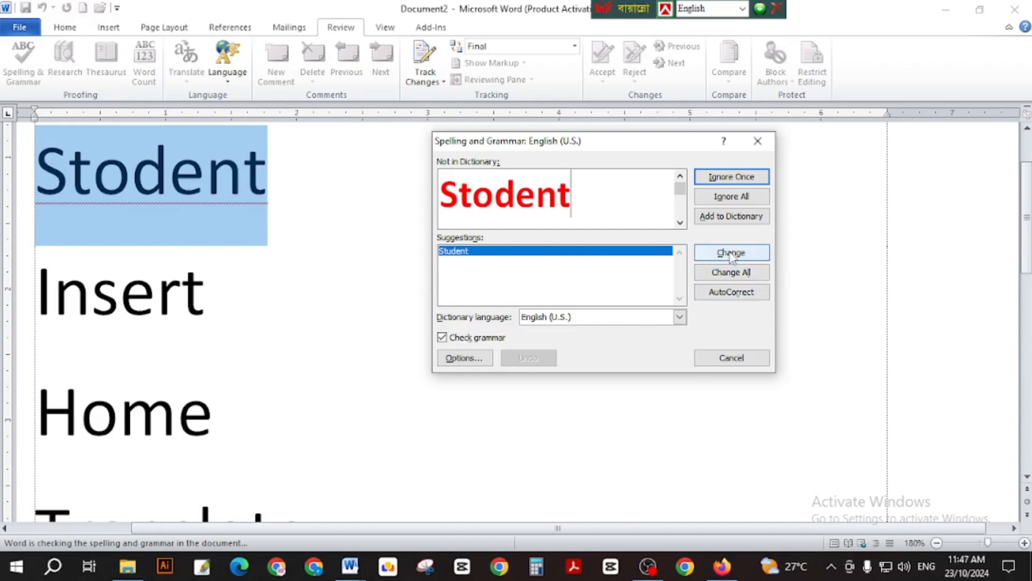
click(731, 254)
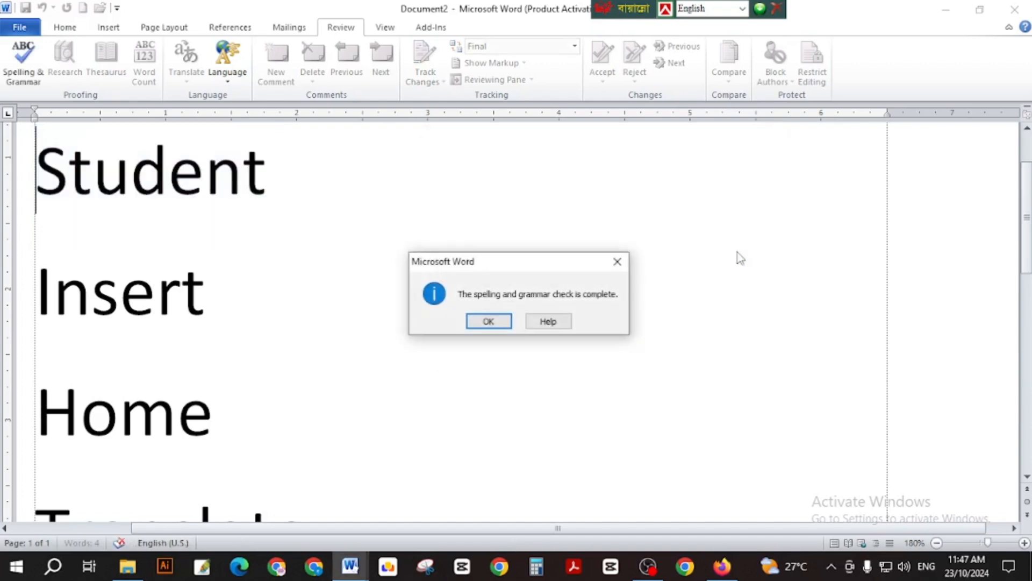
click(505, 320)
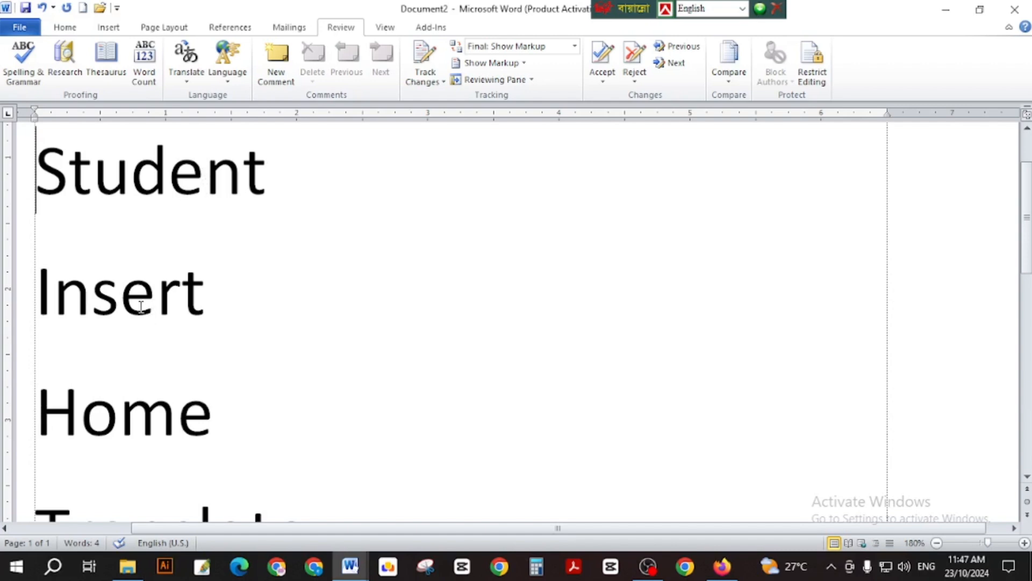
Misspell Insert as Insurt and Home as Hote.
click(143, 306)
key(BackSpace)
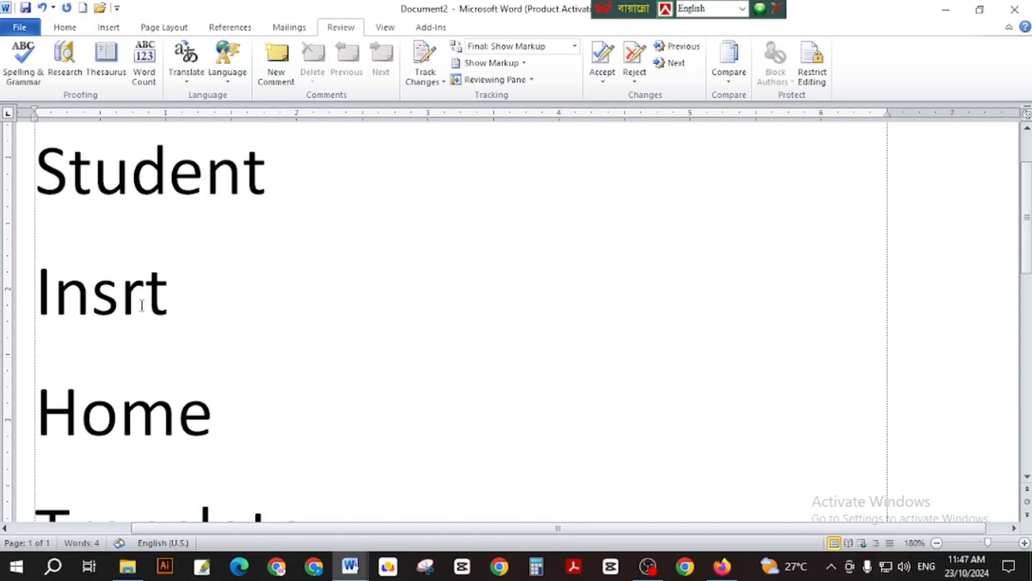
text(u)
click(310, 426)
click(164, 414)
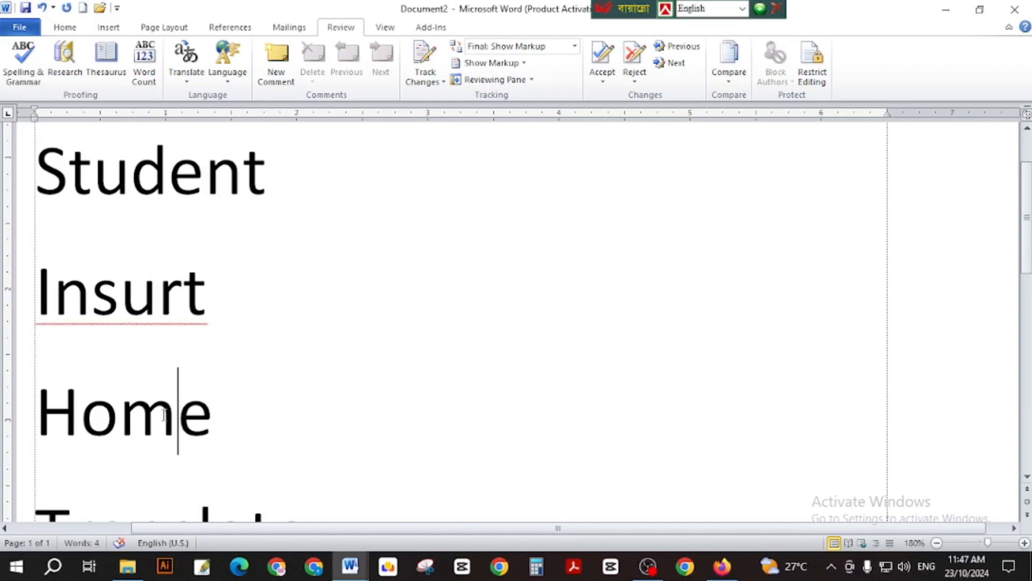
key(BackSpace)
text(t)
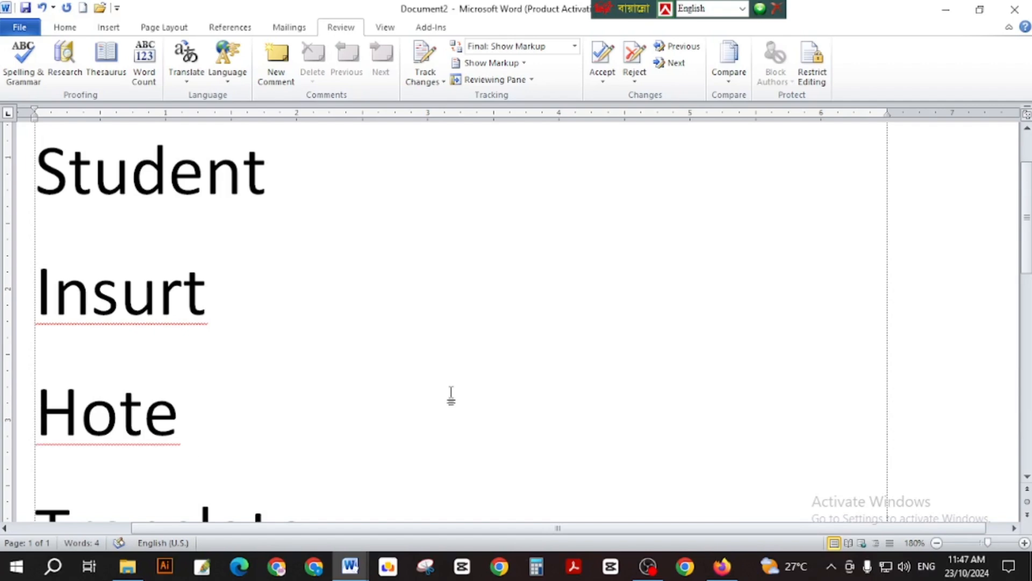
click(199, 298)
Run the spelling check, changing Insurt to Insert and Hote to Home.
click(24, 60)
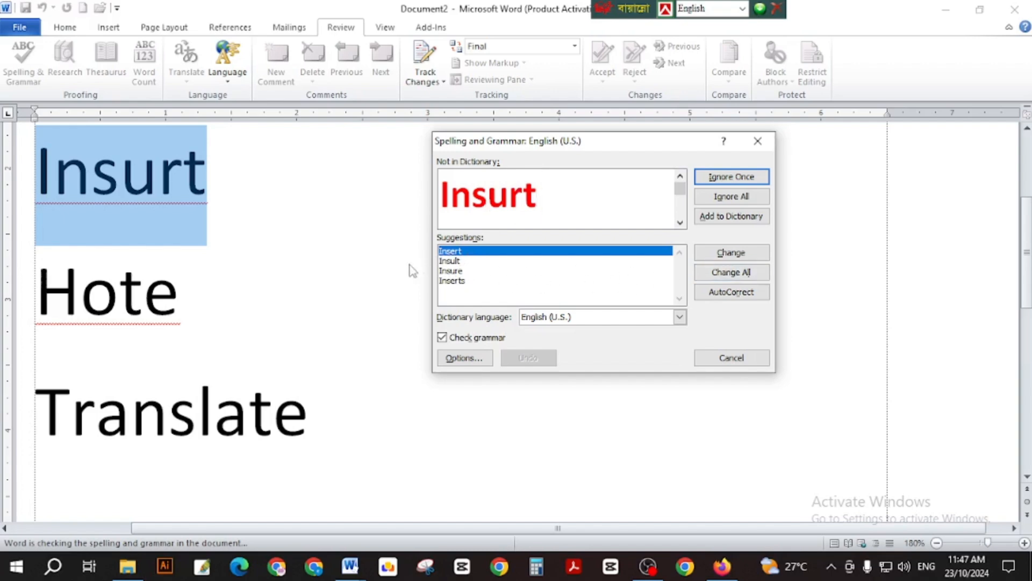
click(737, 256)
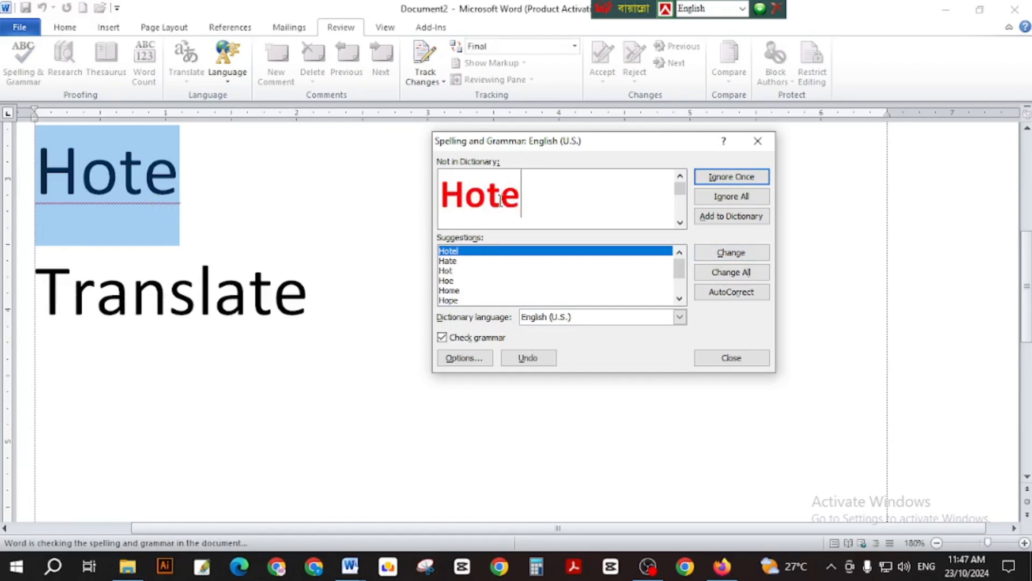
click(456, 262)
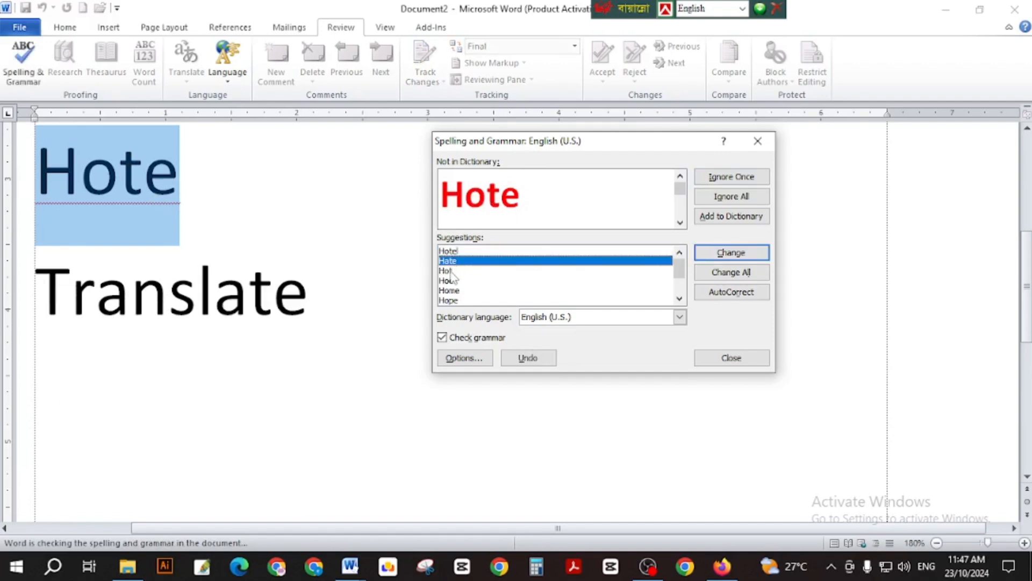
click(456, 271)
click(443, 280)
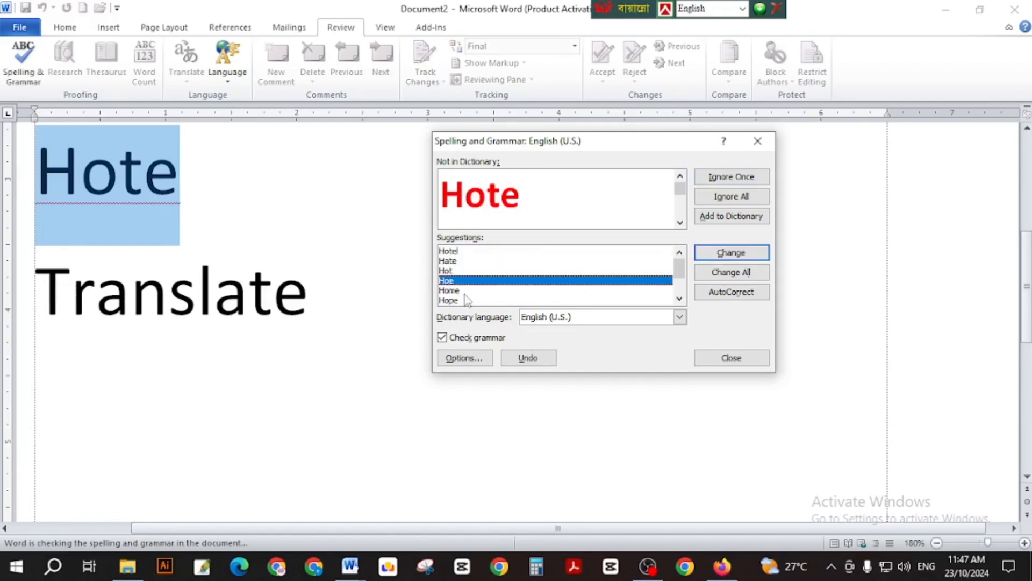
click(466, 292)
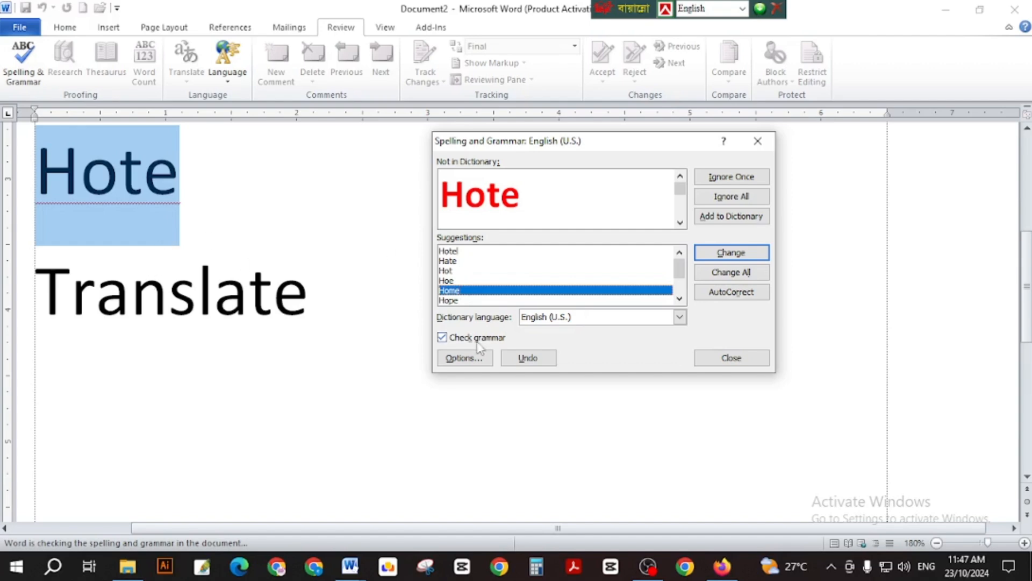
click(732, 253)
Dismiss the check-complete message and replace the n in Translate with t, making Tratslate.
click(488, 322)
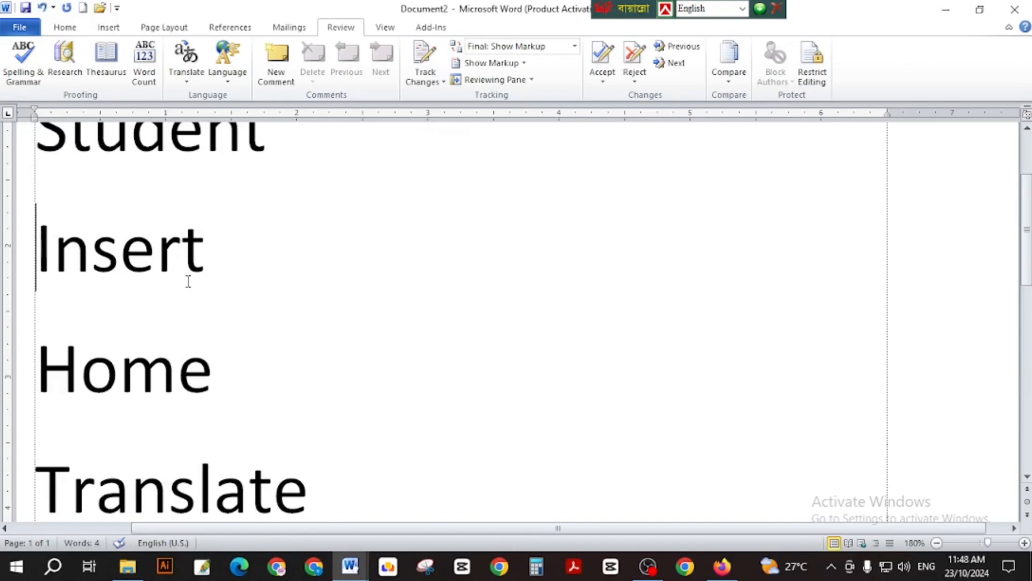
scroll(189, 281, down, 2)
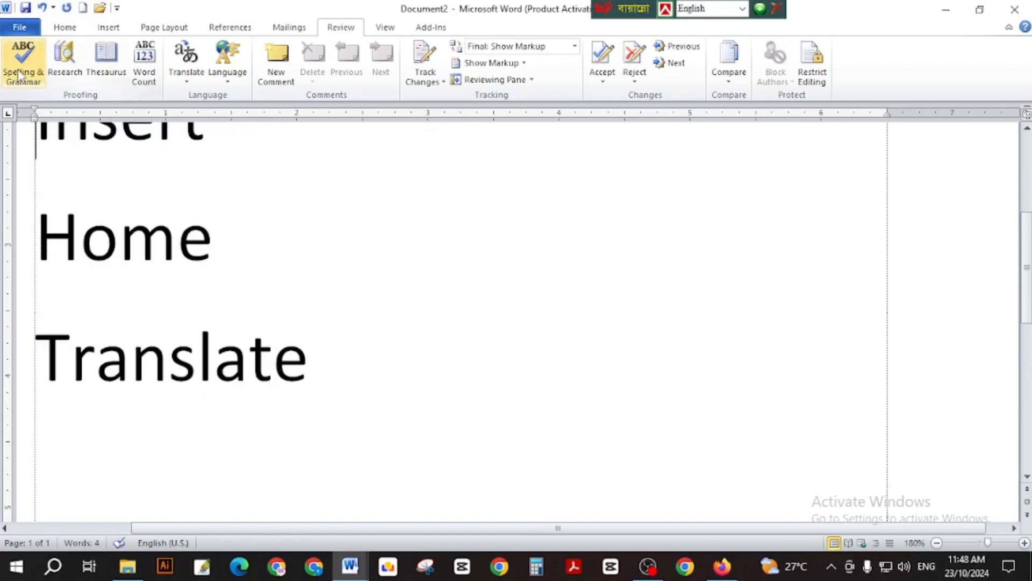
click(240, 239)
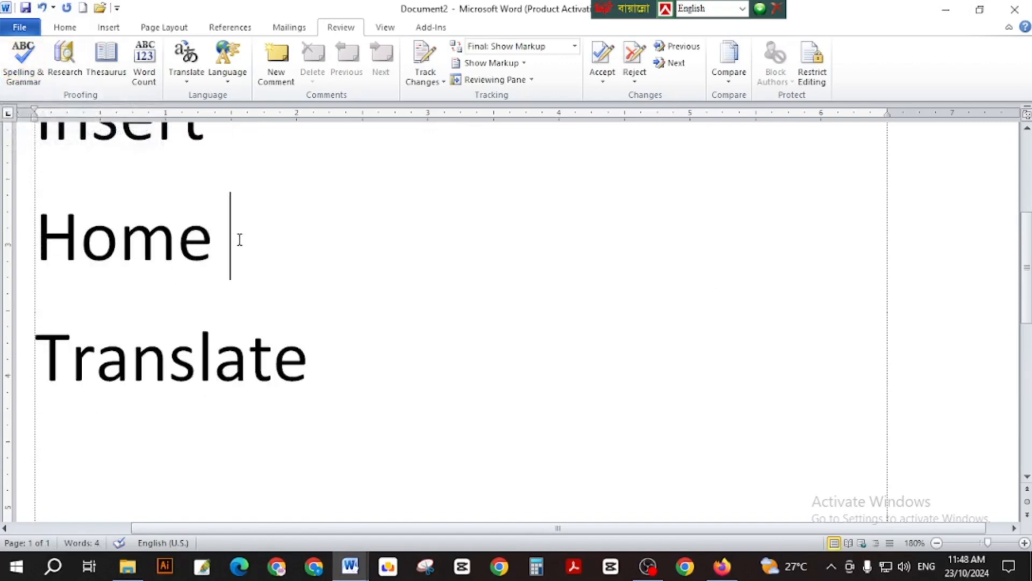
click(108, 248)
click(171, 357)
key(BackSpace)
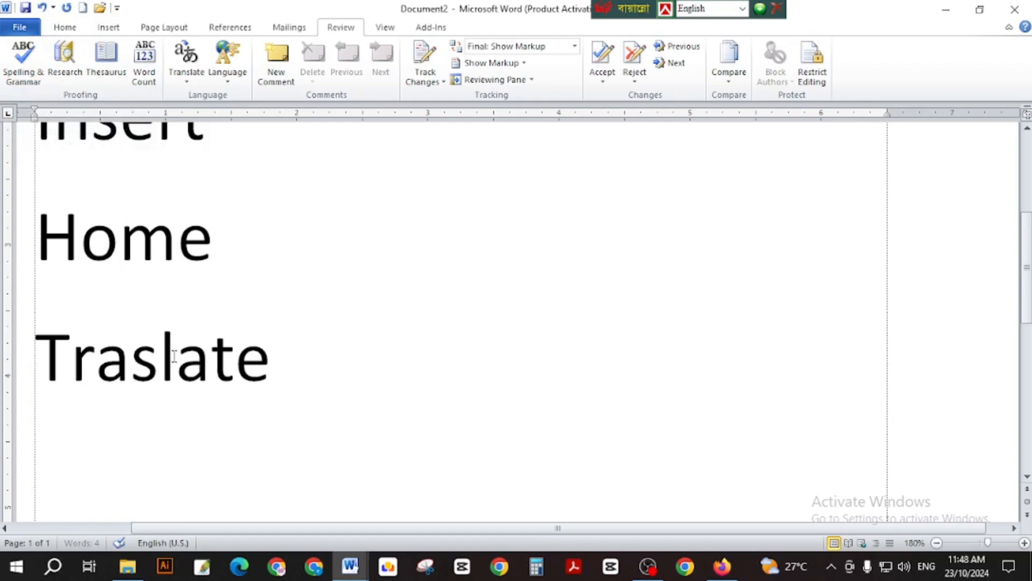
text(t)
click(439, 334)
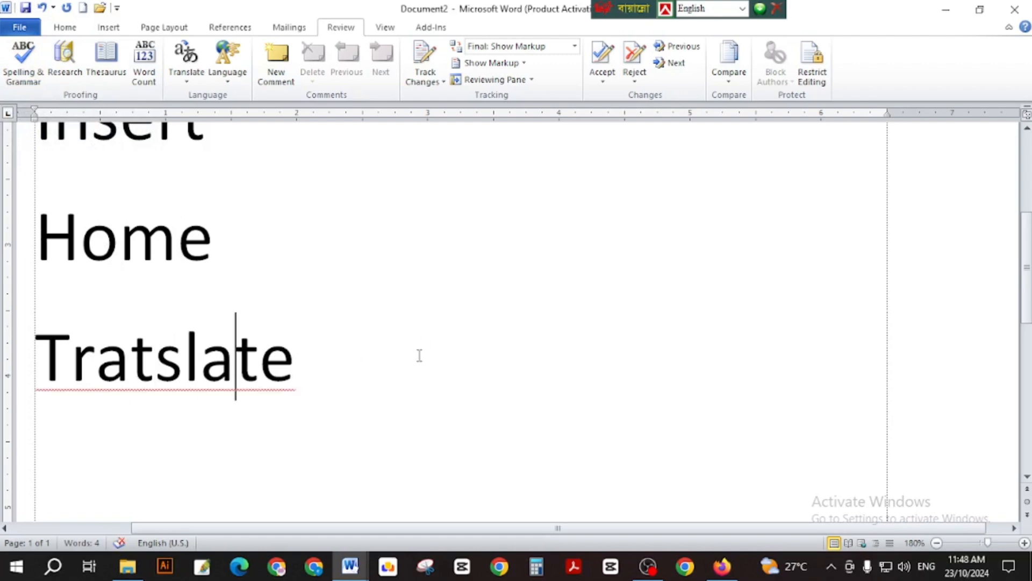
Cancel the F7 spelling check, then fix Tratslate to Translate via its right-click suggestion.
key(F7)
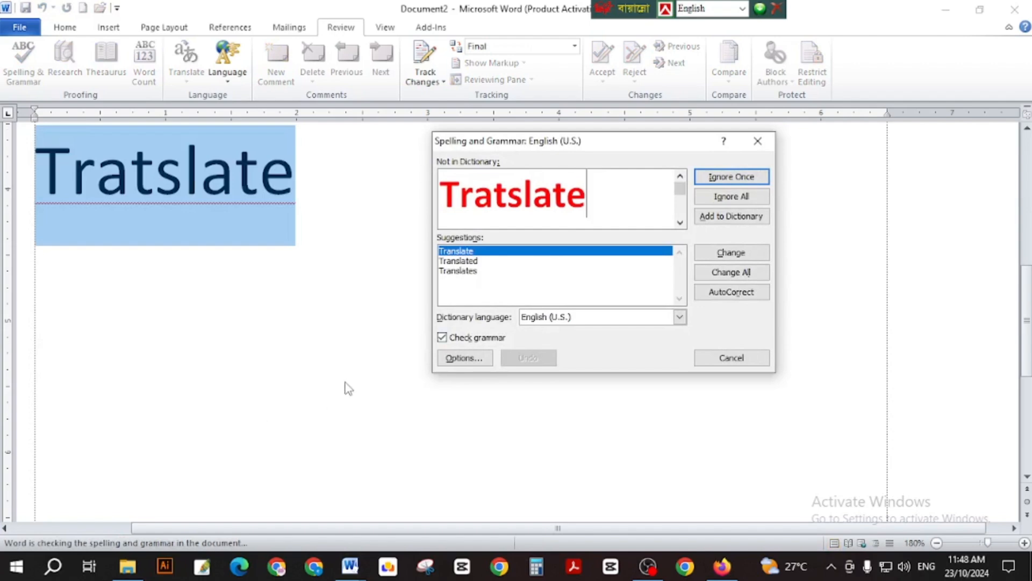
click(747, 358)
scroll(377, 264, up, 2)
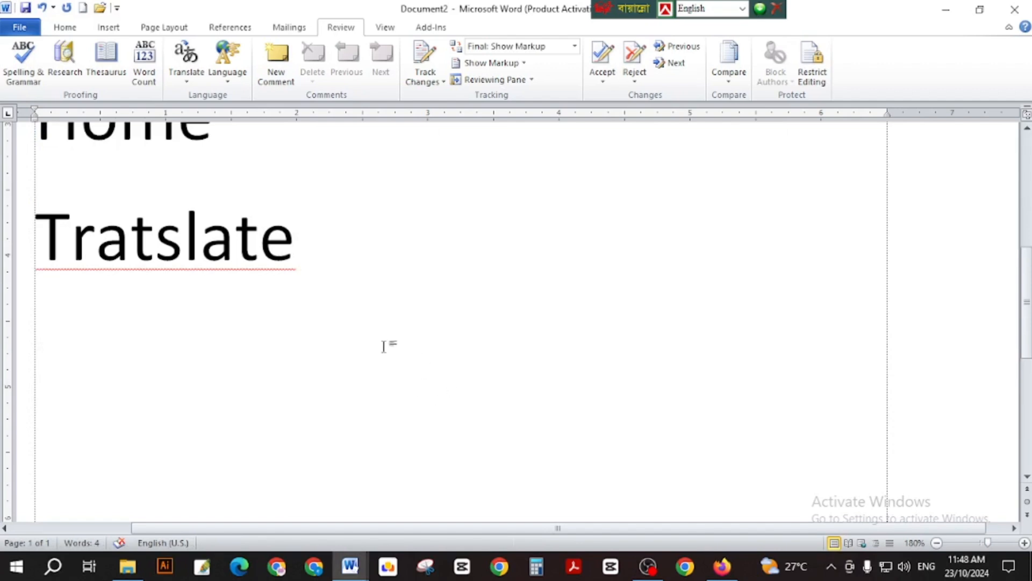
click(183, 231)
right_click(182, 230)
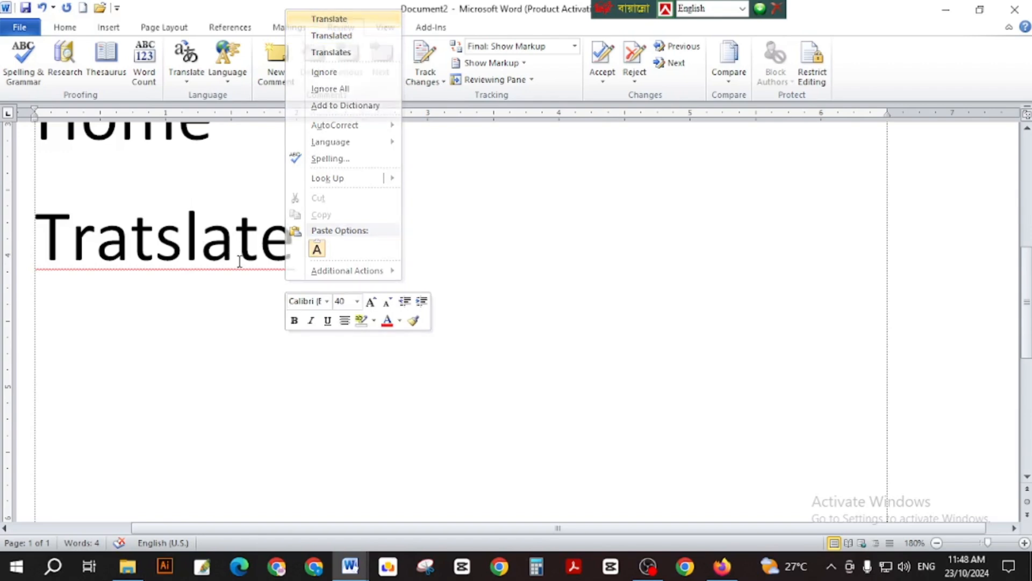
click(347, 24)
scroll(171, 272, up, 3)
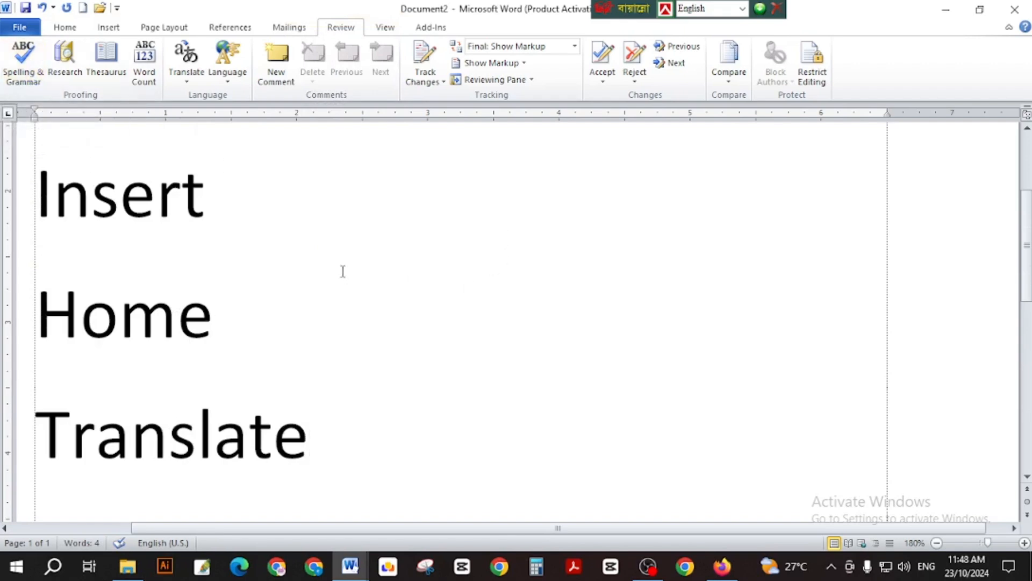
click(325, 259)
click(273, 301)
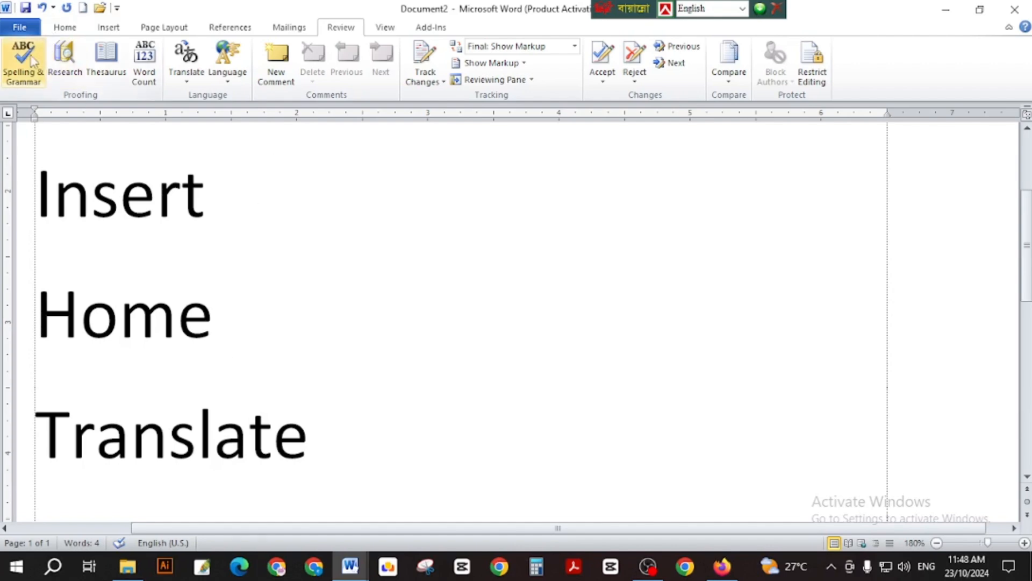
From the View tab's Zoom dialog, raise the document zoom to 210%.
click(393, 28)
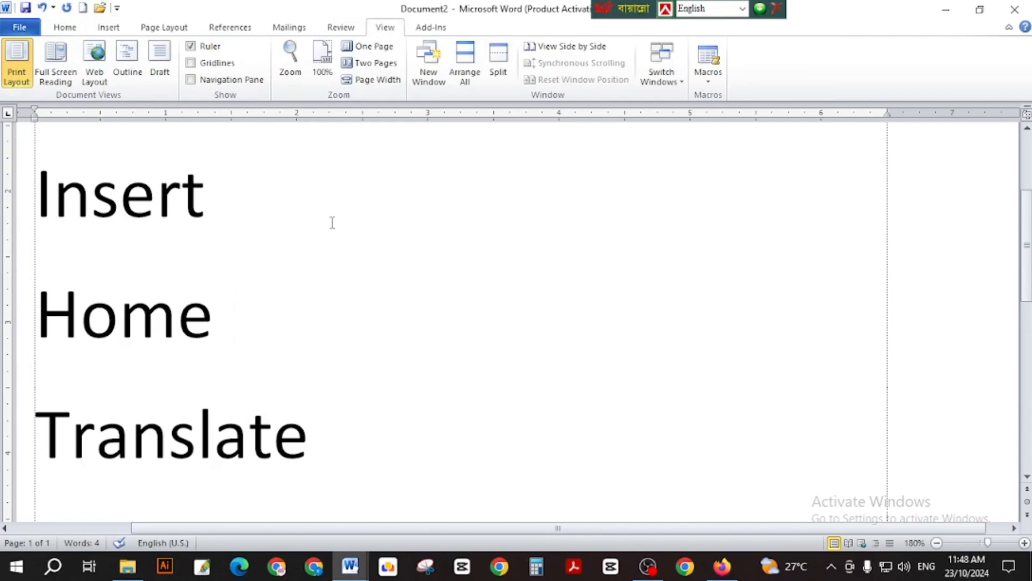
ctrl+scroll(575, 180, down, 3)
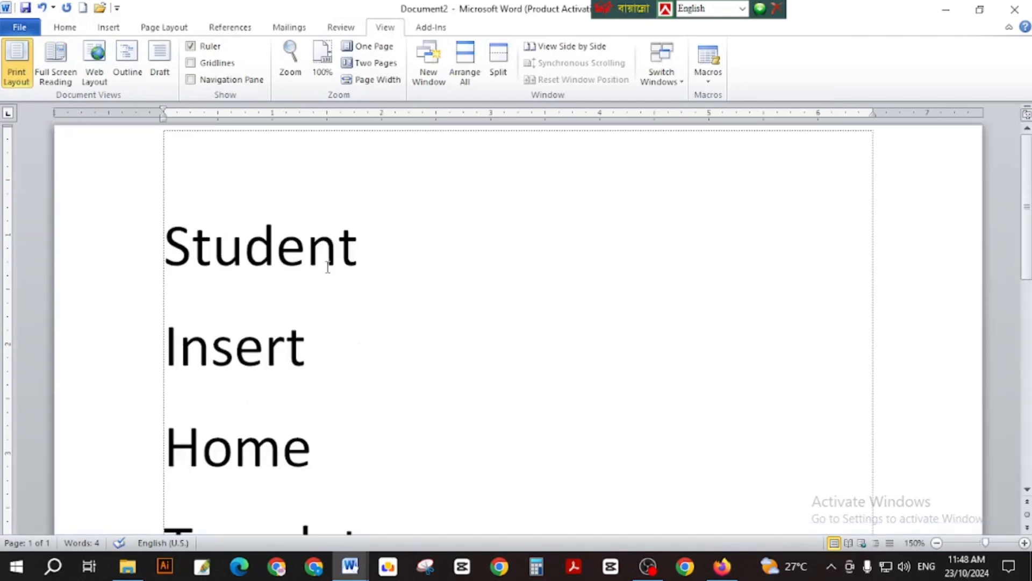
scroll(376, 236, down, 5)
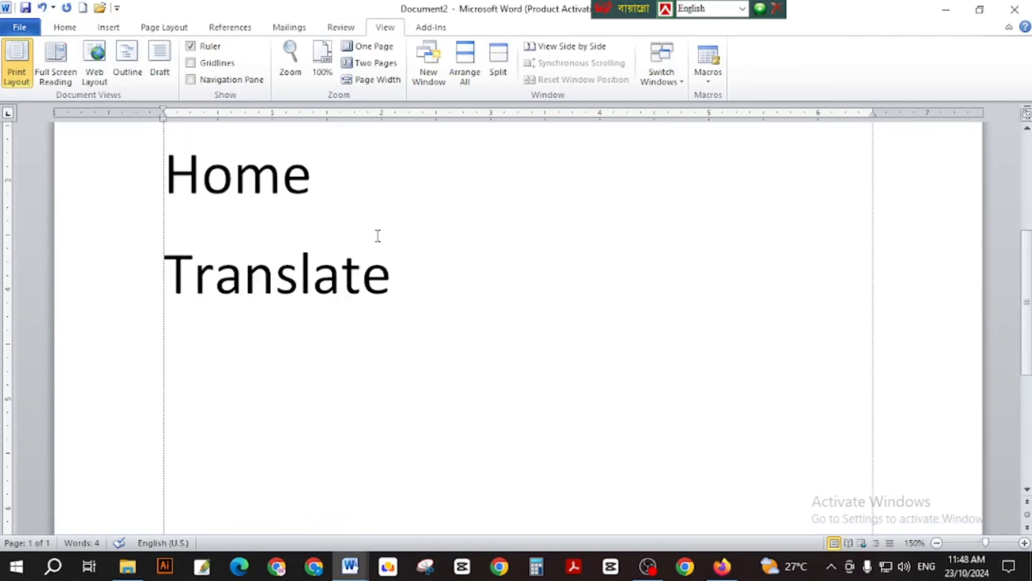
scroll(398, 237, down, 5)
scroll(309, 226, up, 10)
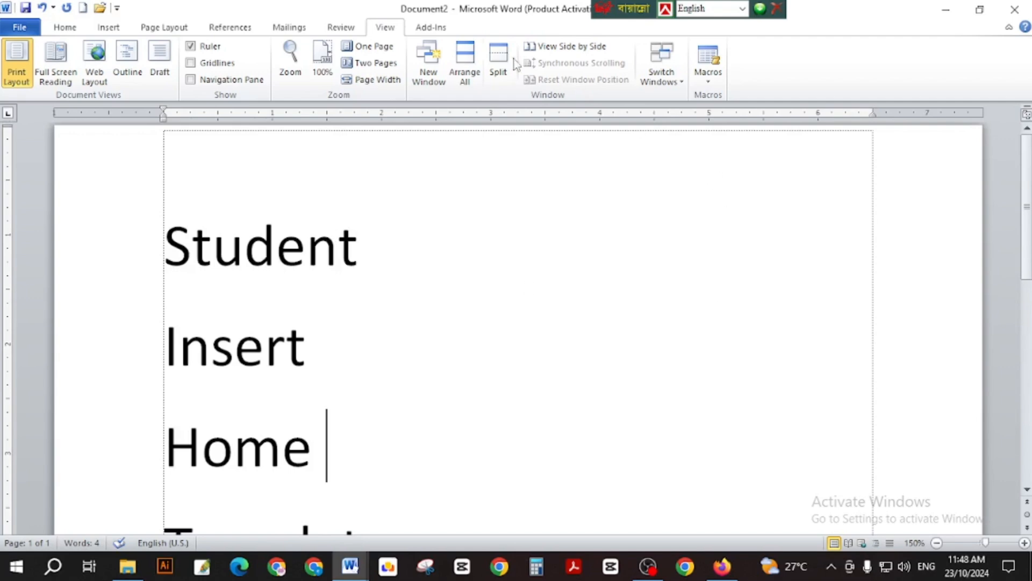
click(291, 62)
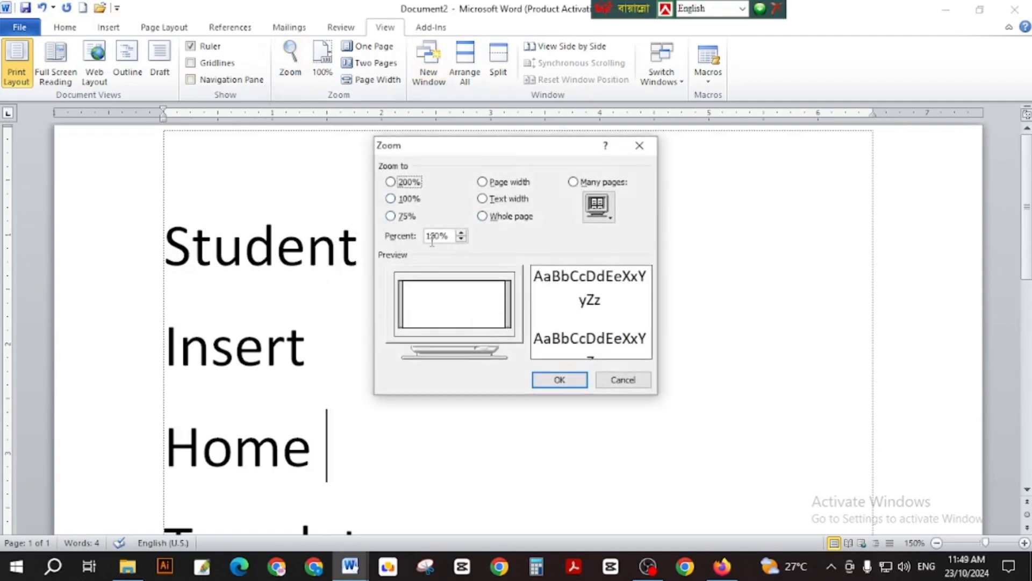
click(461, 233)
click(461, 233)
click(460, 233)
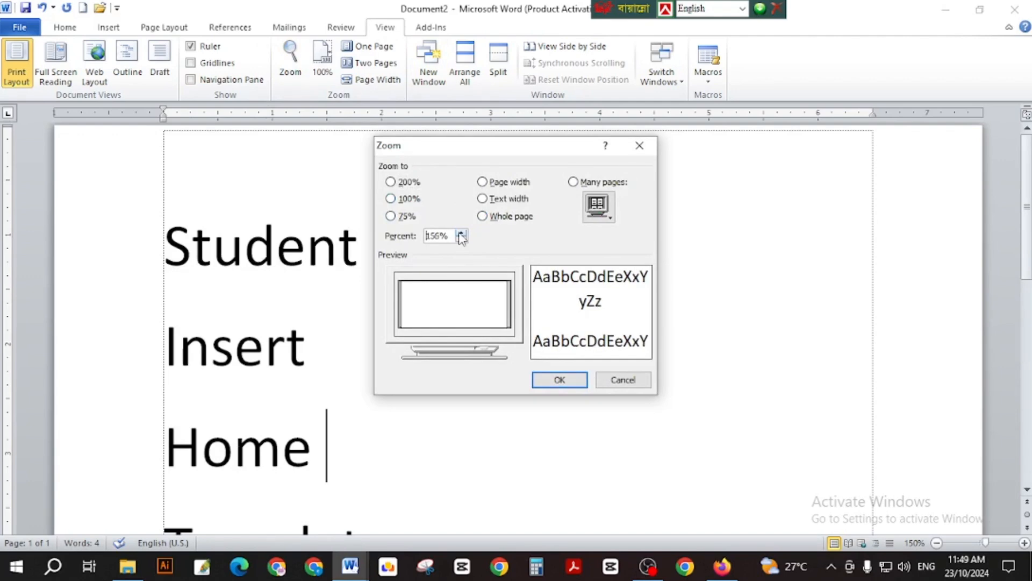
click(460, 235)
click(461, 235)
click(461, 234)
click(460, 233)
click(461, 233)
click(460, 233)
click(460, 232)
click(461, 232)
click(460, 232)
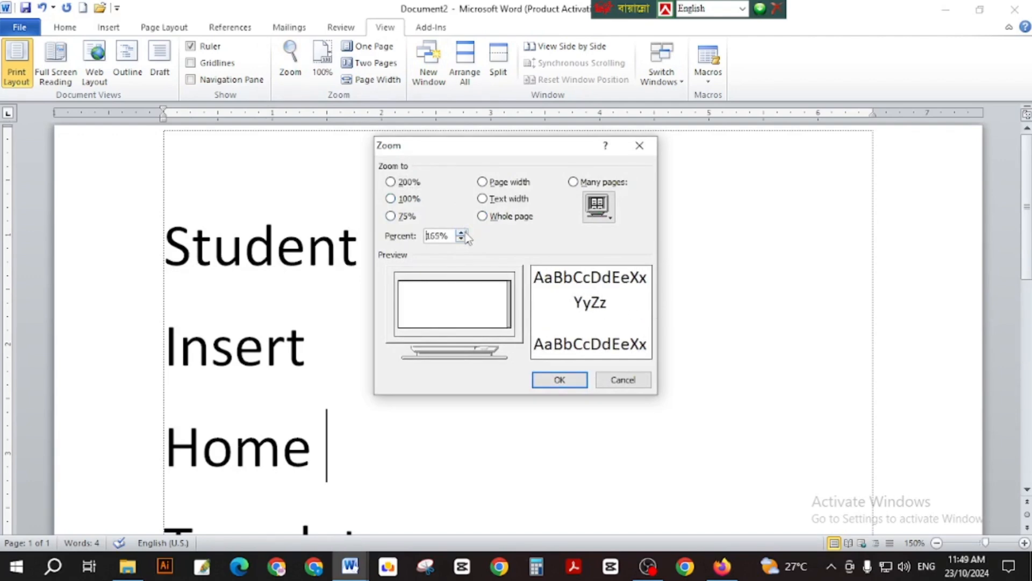
click(460, 233)
click(460, 232)
click(461, 233)
click(461, 233)
click(461, 233)
click(460, 233)
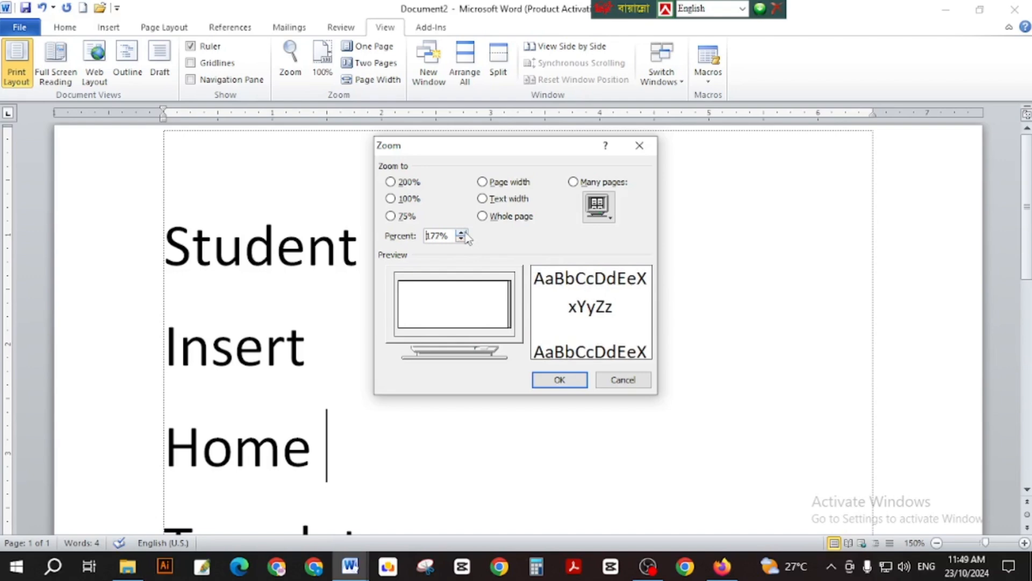
click(460, 232)
click(460, 232)
click(461, 233)
click(460, 233)
click(461, 233)
click(461, 233)
click(461, 233)
click(461, 232)
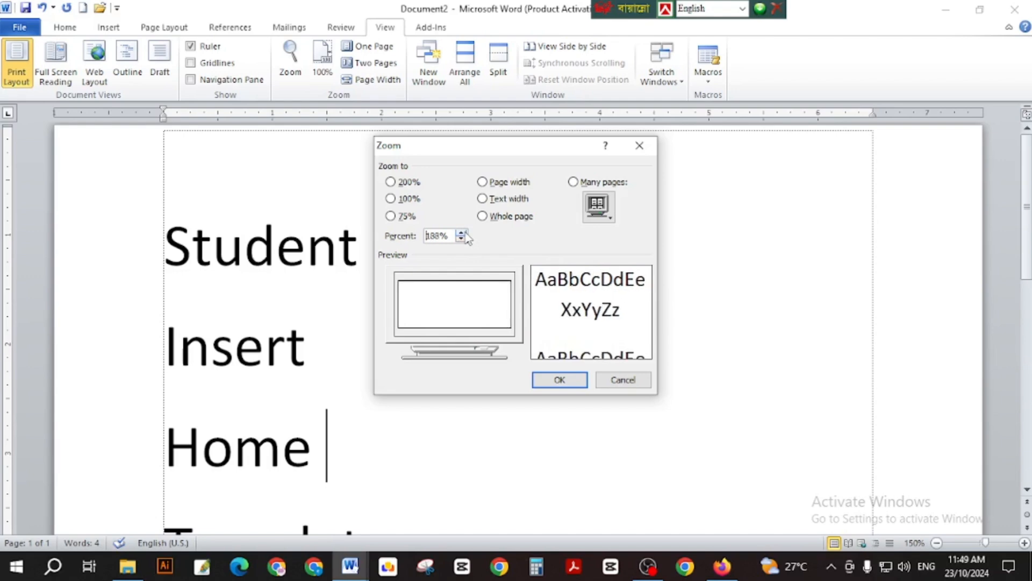
click(460, 233)
click(461, 233)
click(461, 232)
click(461, 233)
click(461, 233)
click(461, 233)
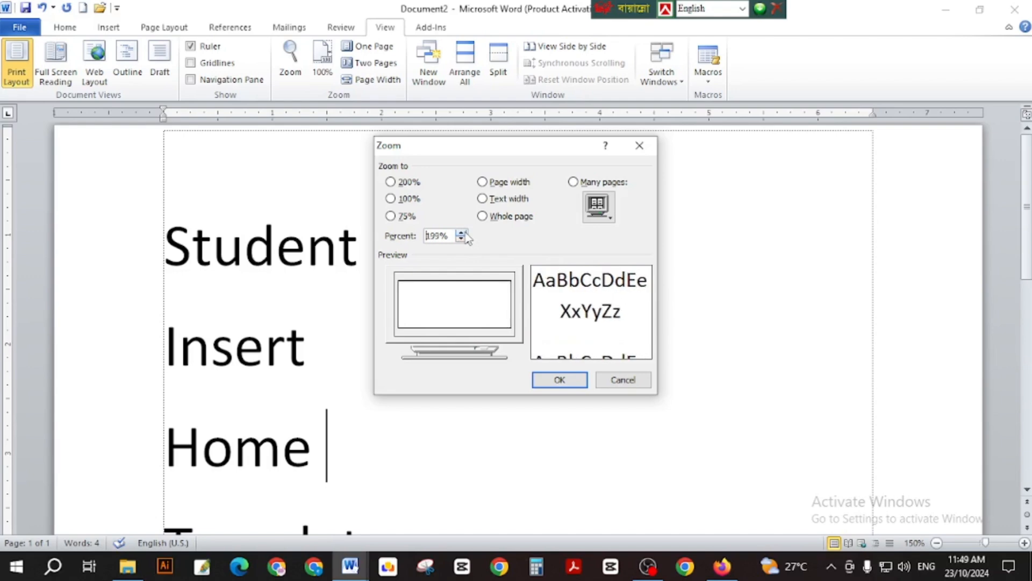
click(460, 232)
click(460, 233)
click(461, 233)
click(461, 233)
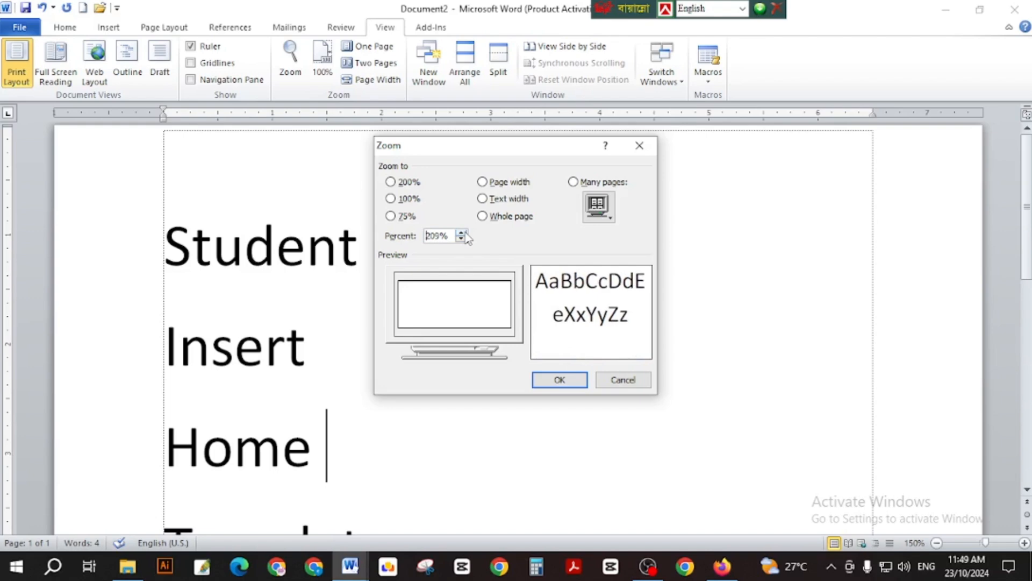
click(561, 380)
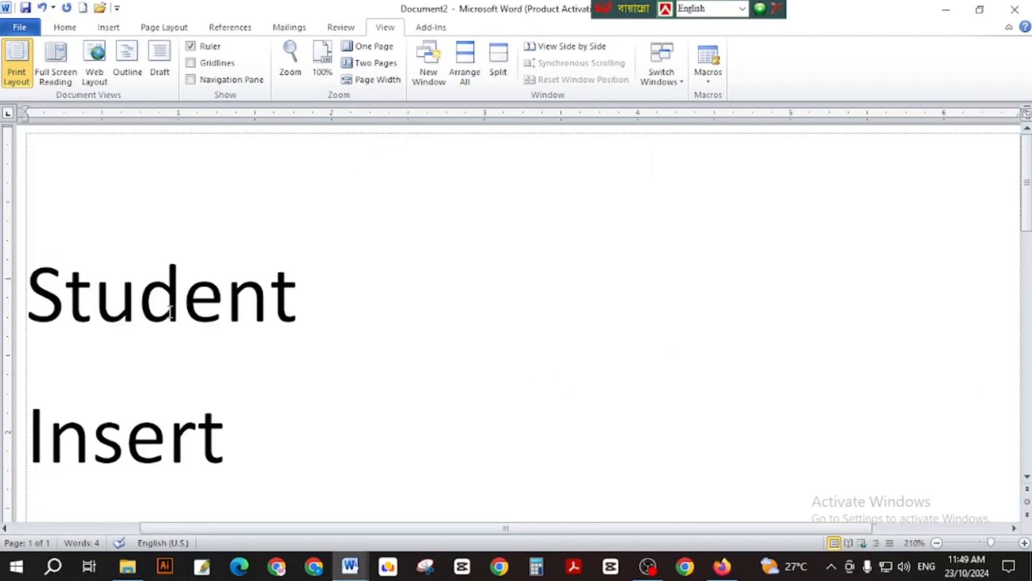
Set the zoom to 500% and place the cursor inside the word Student.
click(297, 58)
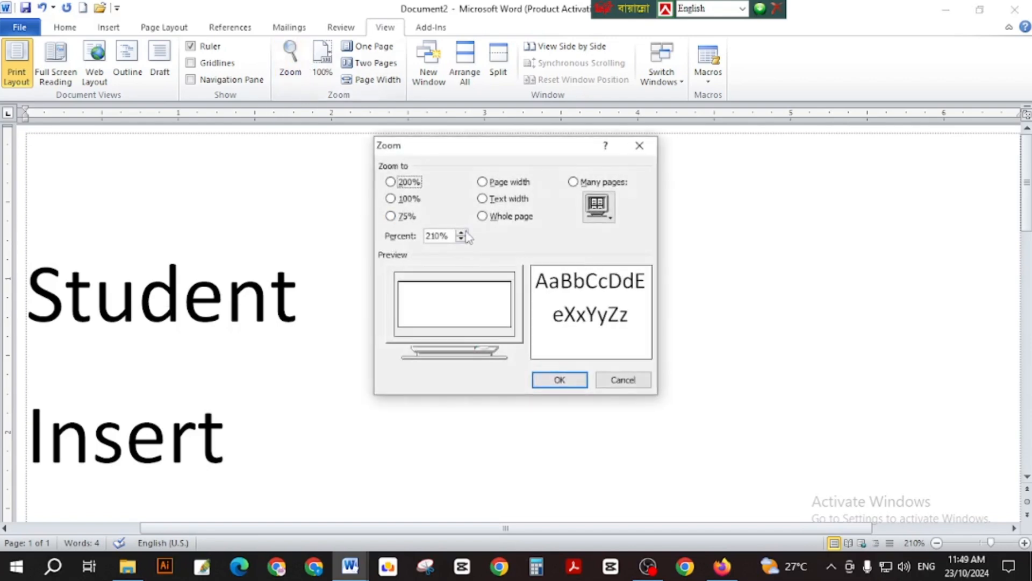
drag(455, 235, 401, 248)
text(500)
click(554, 377)
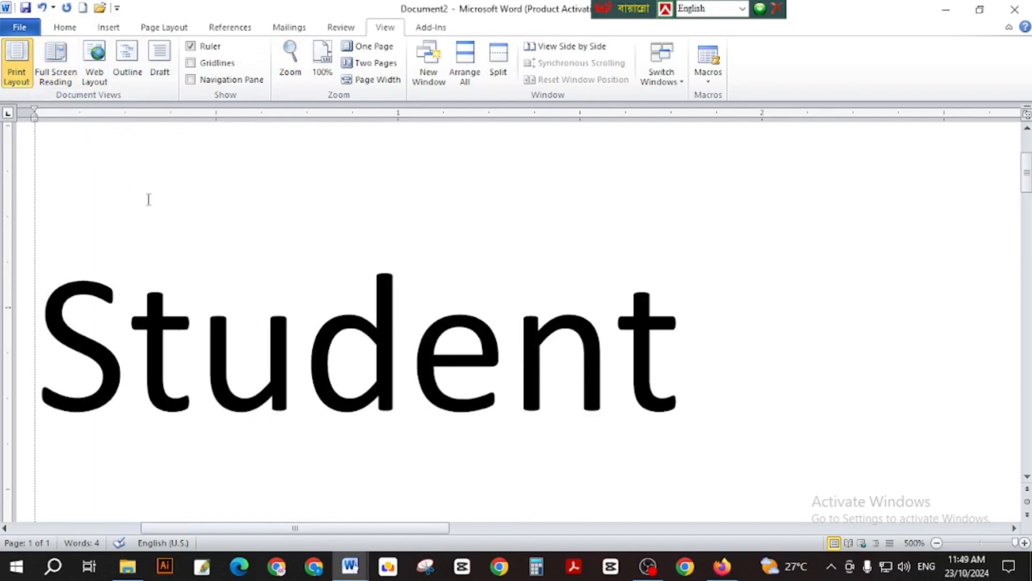
click(360, 274)
Preview the word list in Web Layout, then switch back to Print Layout.
click(97, 59)
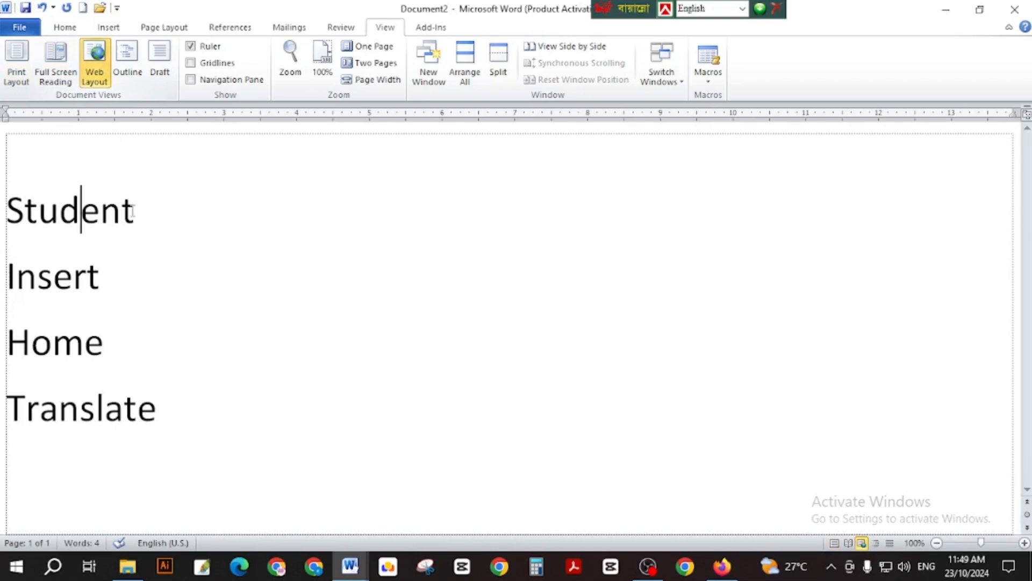
click(209, 216)
ctrl+scroll(210, 216, down, 2)
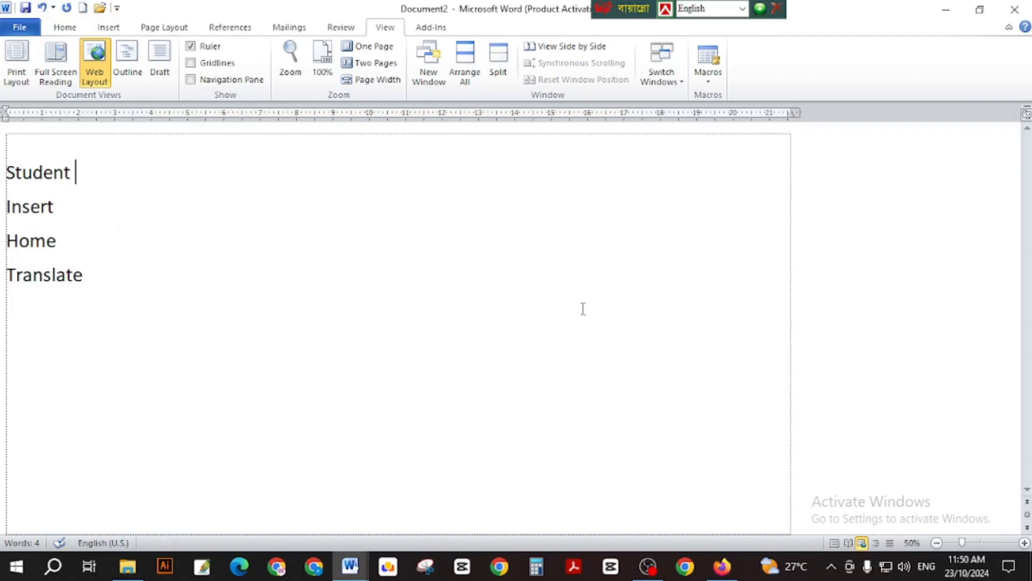
ctrl+scroll(634, 279, down, 3)
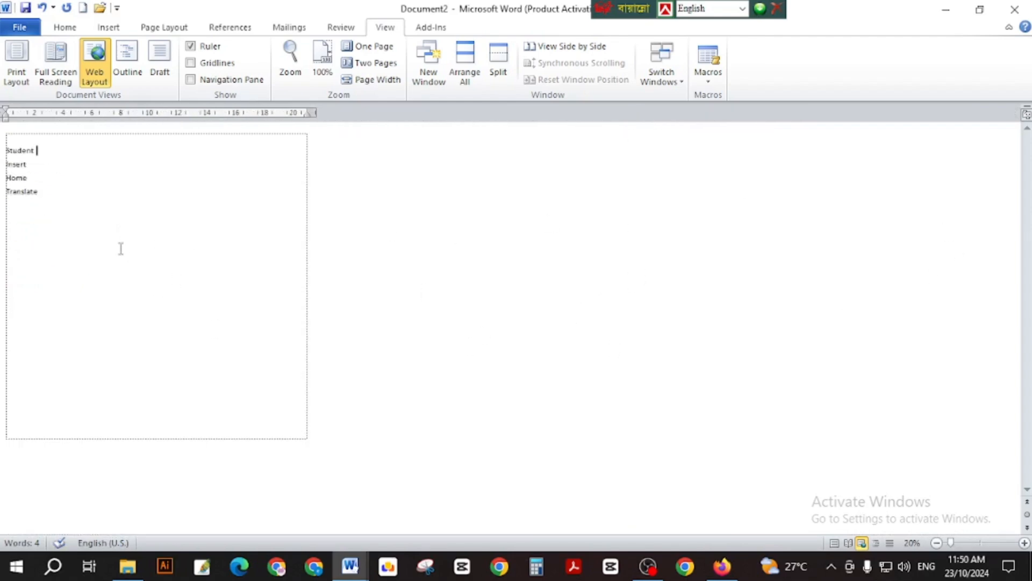
click(16, 64)
ctrl+scroll(634, 252, down, 5)
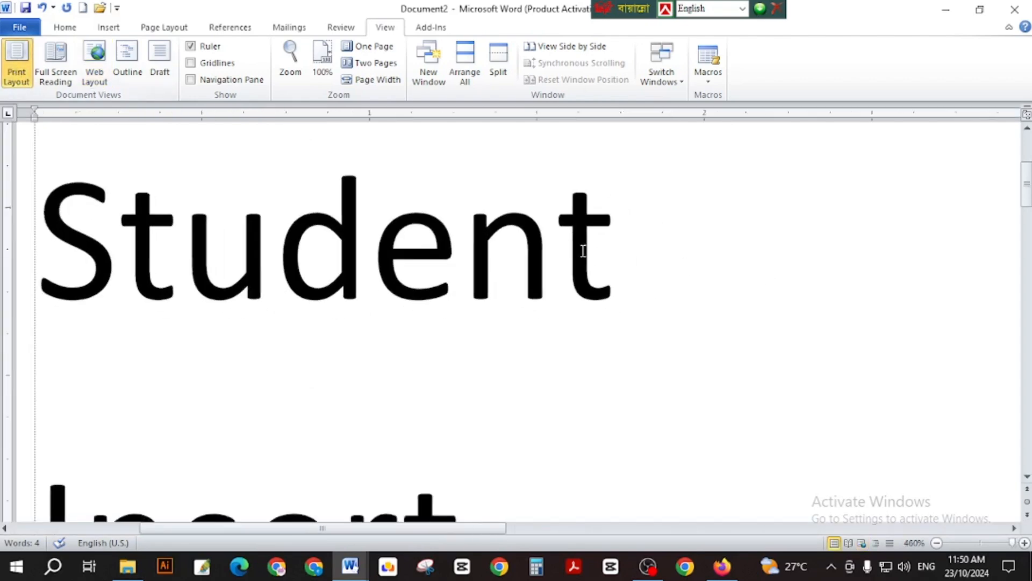
ctrl+scroll(634, 253, down, 20)
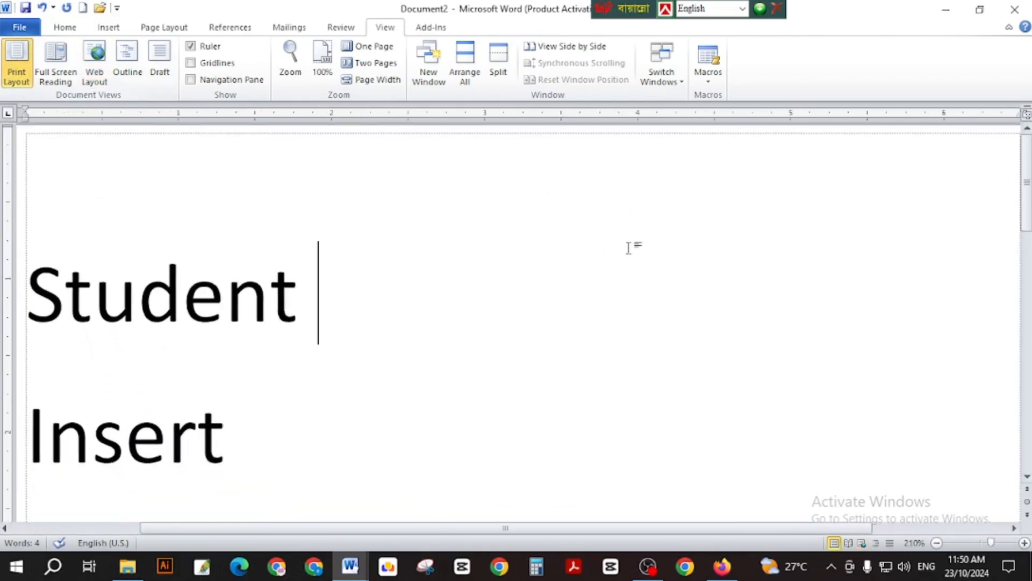
ctrl+scroll(626, 246, down, 4)
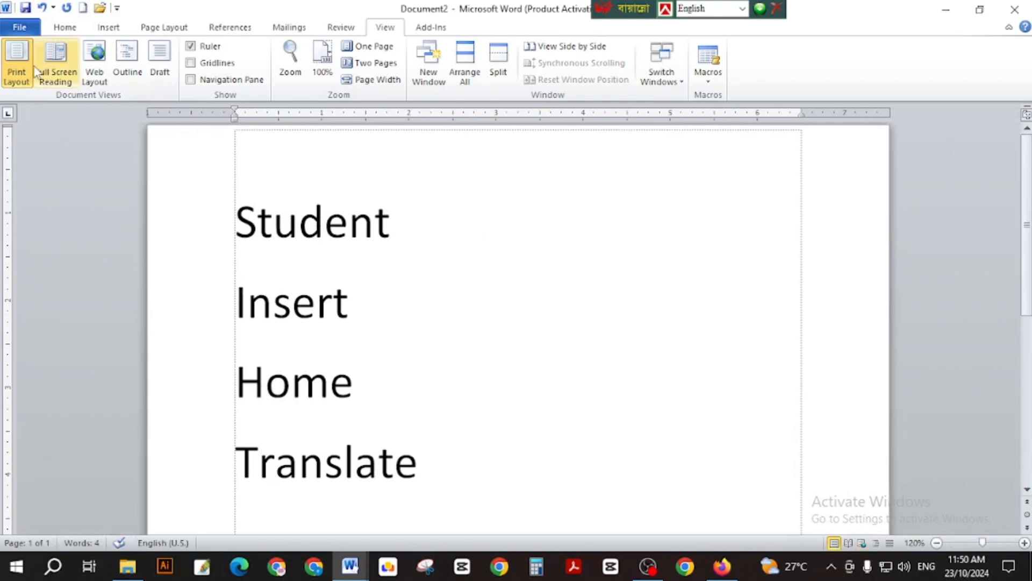
scroll(398, 279, down, 8)
scroll(450, 318, up, 8)
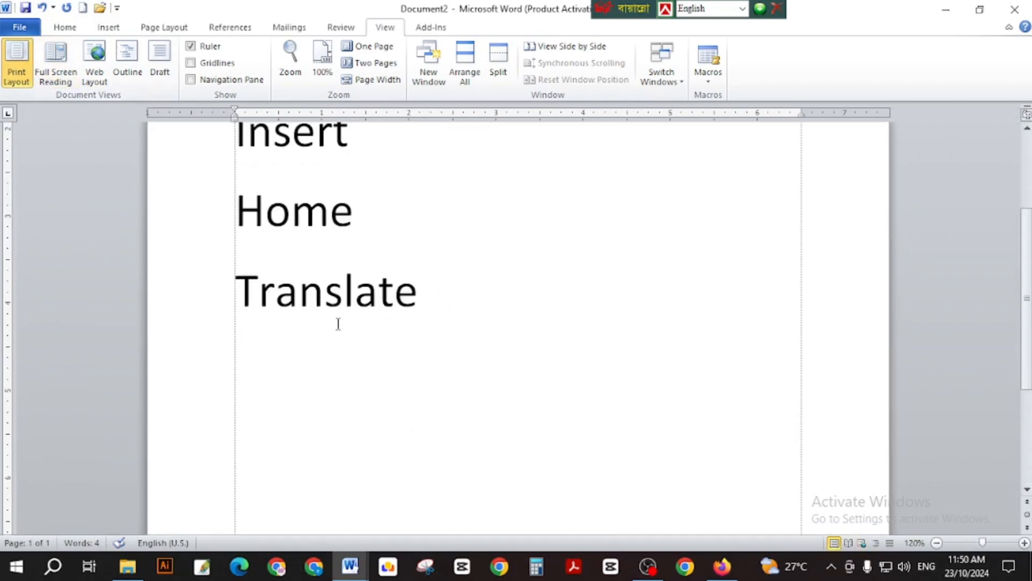
View the document in Web Layout, Full Screen Reading and Outline, then close Outline view.
click(94, 64)
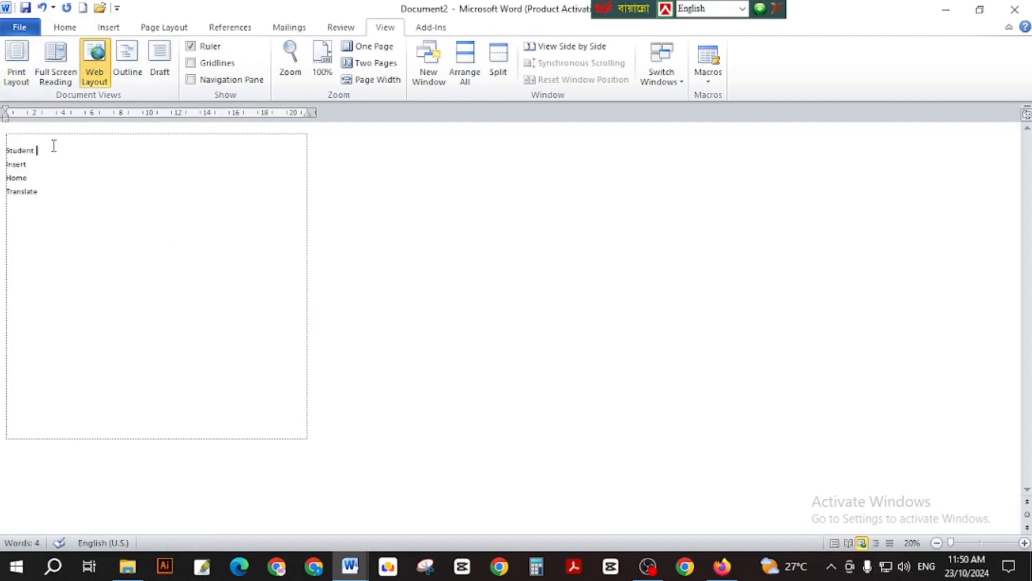
click(54, 70)
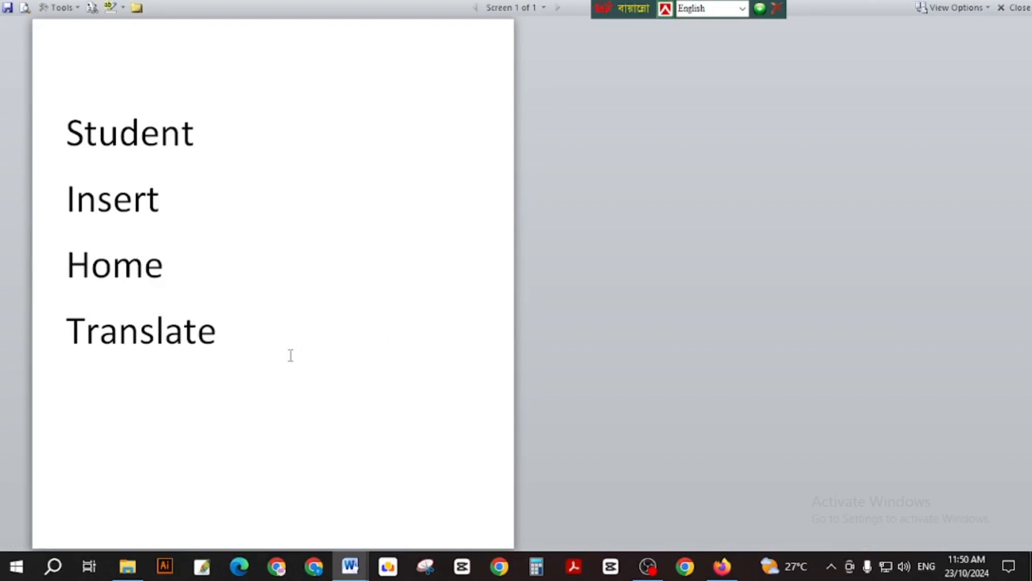
key(Escape)
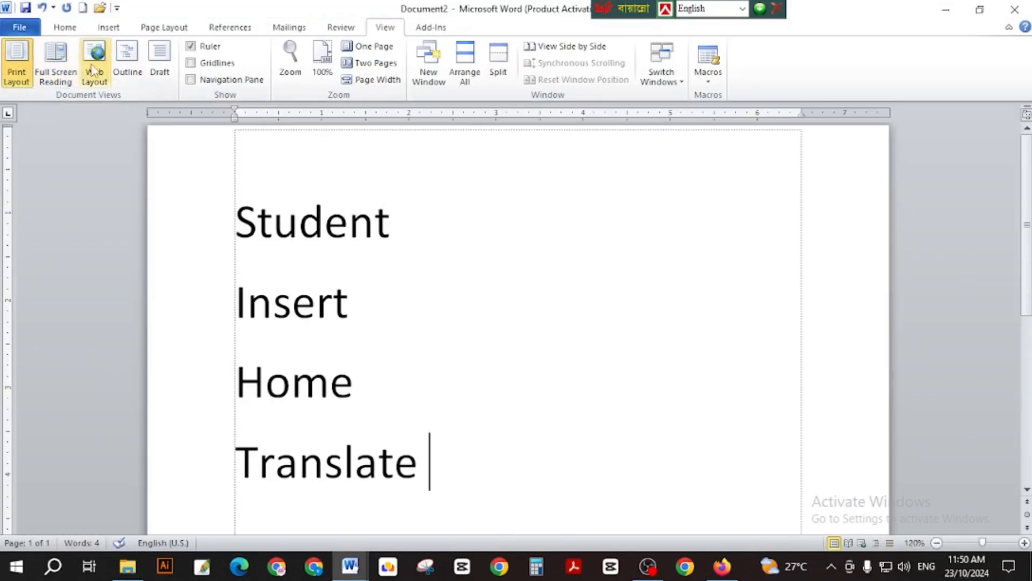
click(135, 71)
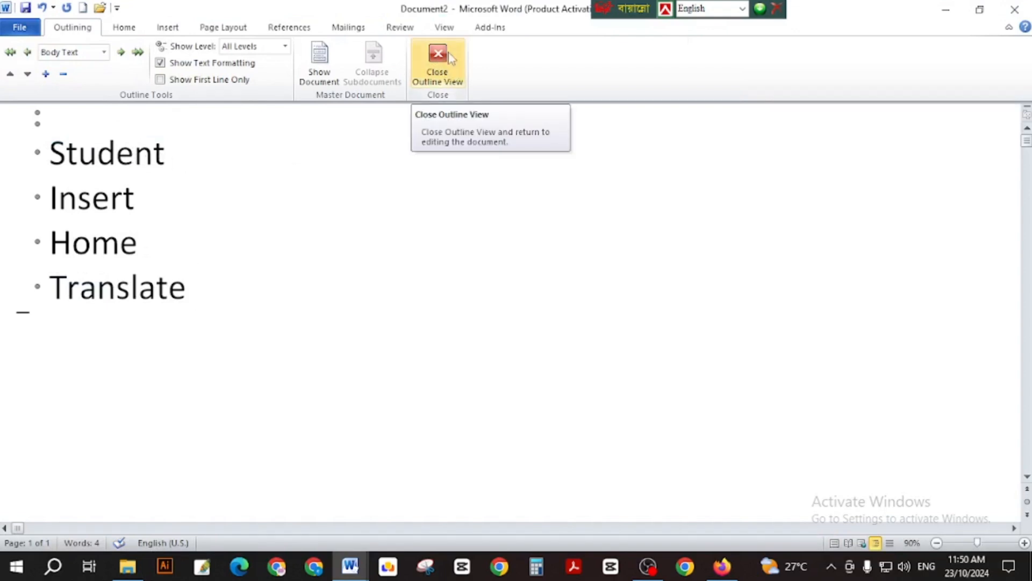
click(438, 67)
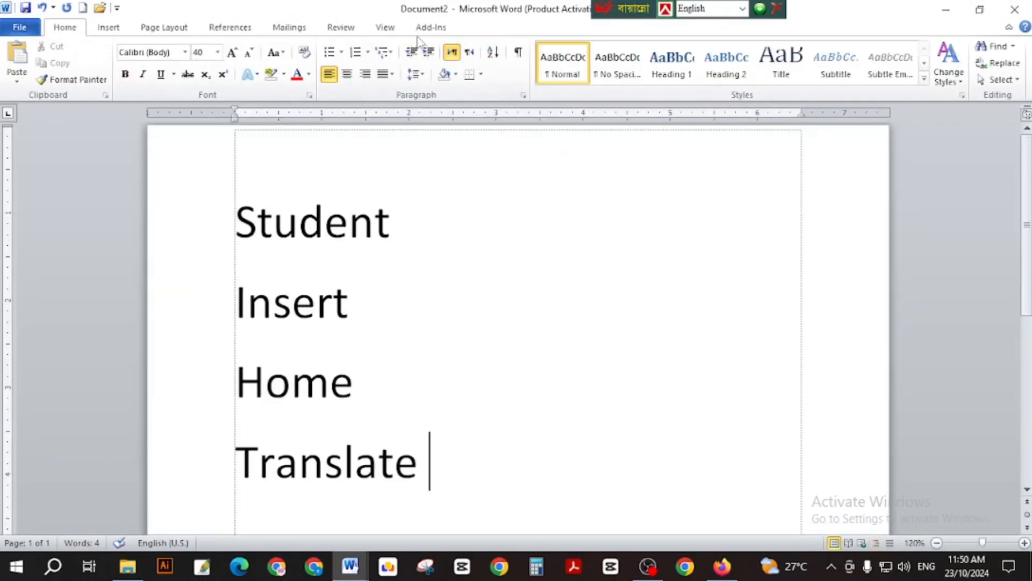
click(385, 27)
In Draft view, add a new line of random letters below Translate, then return to Print Layout.
click(163, 63)
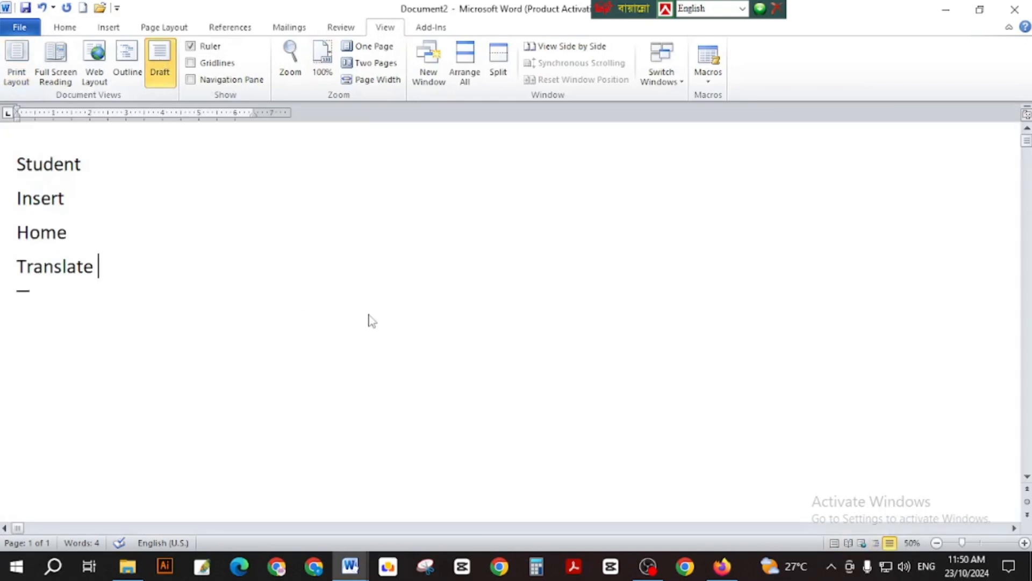
scroll(286, 279, down, 3)
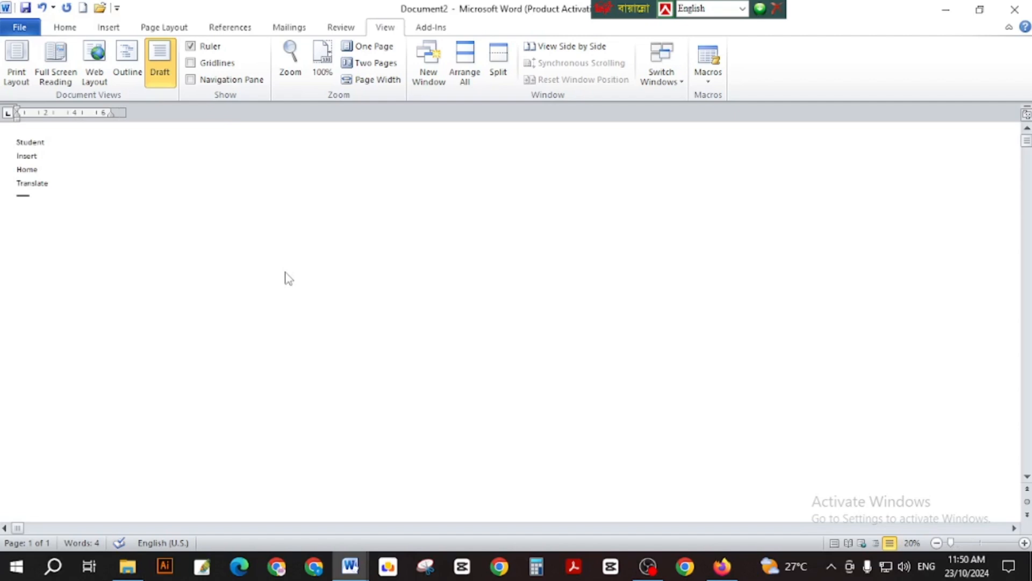
scroll(285, 278, up, 2)
key(Return)
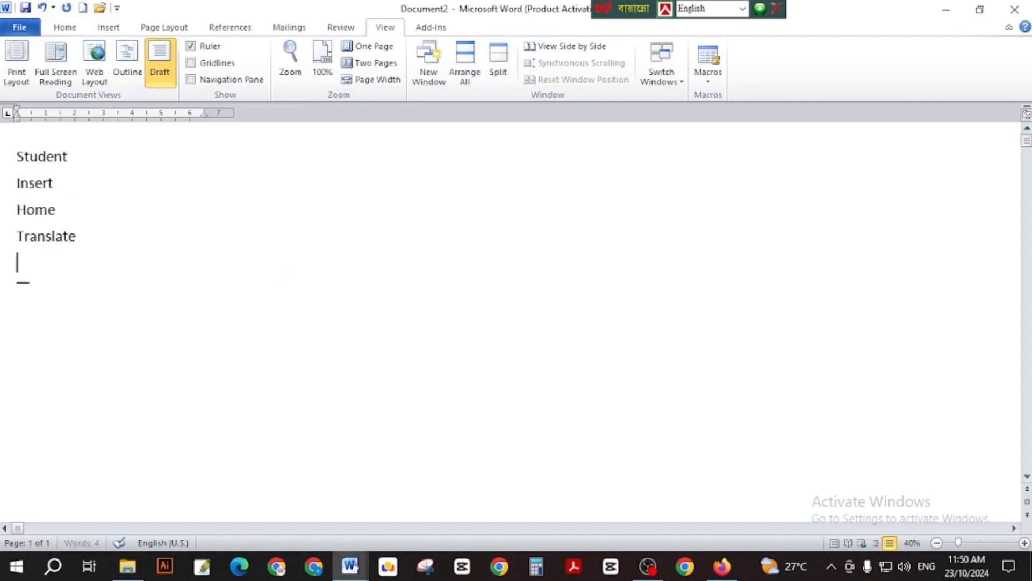
text(sdl;fiodpfdfjdklfjkdfjdkfj)
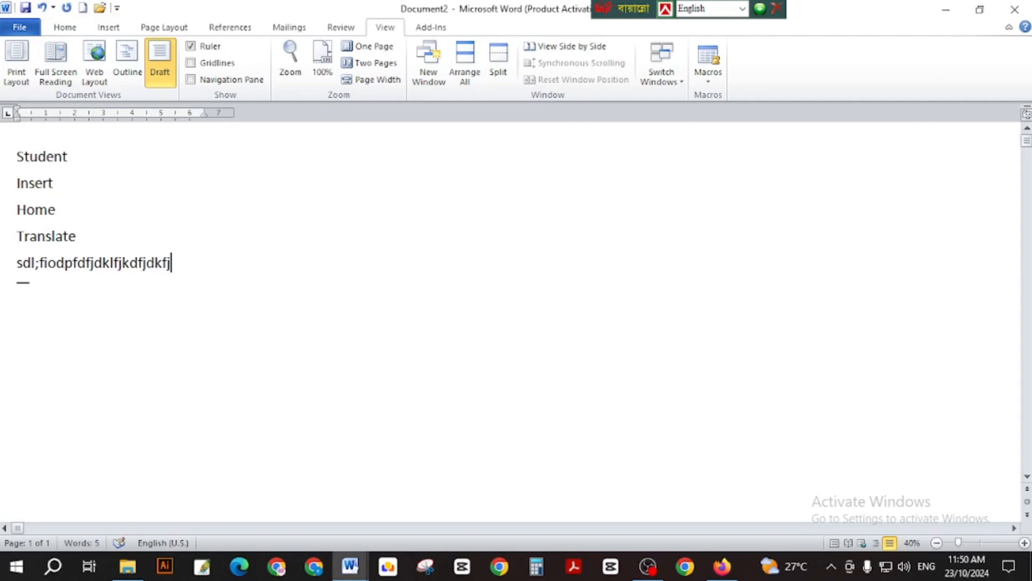
text(jjjjjjjjjjjjjjjjjjjjjjjjjjjjjjjjjjjjjjjjjjjjjjjjjjjjjjjjjj)
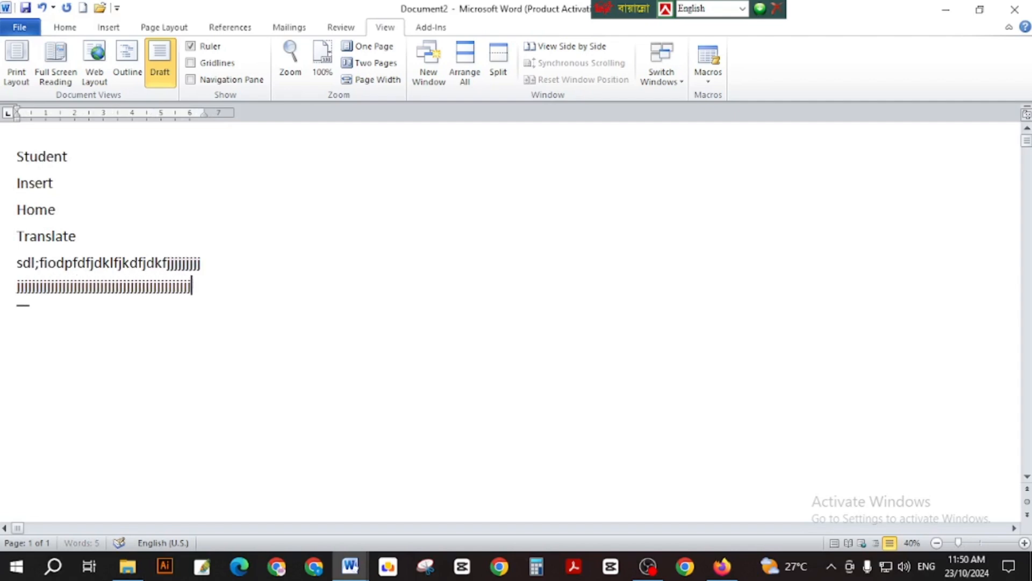
text(jjjjjjjjjjjjjjjjjjjjjjjjjjjjjjjjjjjjjjjjjjjjjjjjjjjjjjjjjjjjjjjjjjjjjjjjjjjjjjjjjjjjjjjjjjjjjjjjjjjjj)
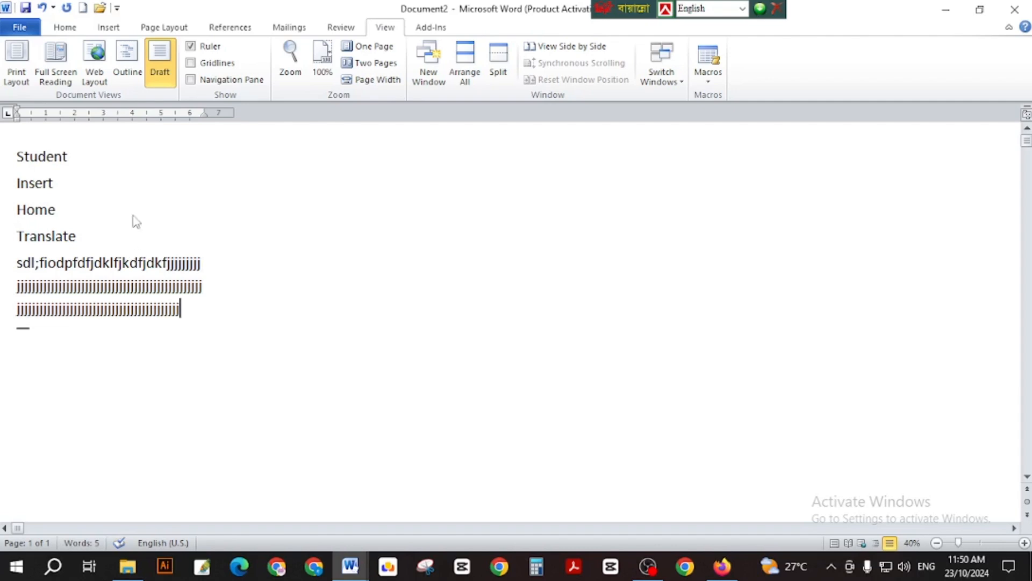
click(19, 72)
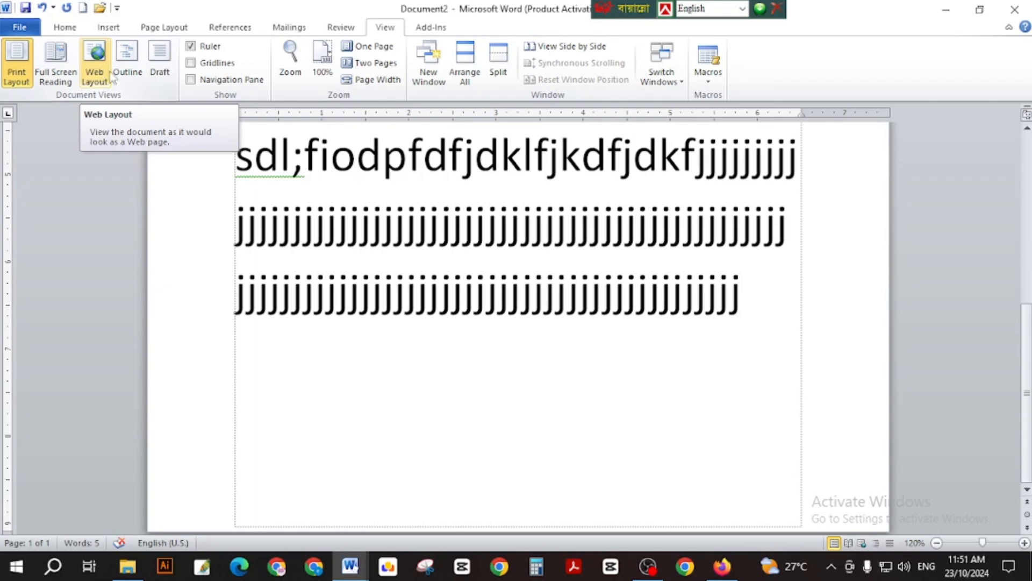
Place the cursor in the third gibberish line and look through the Mailings and Review tabs.
click(395, 291)
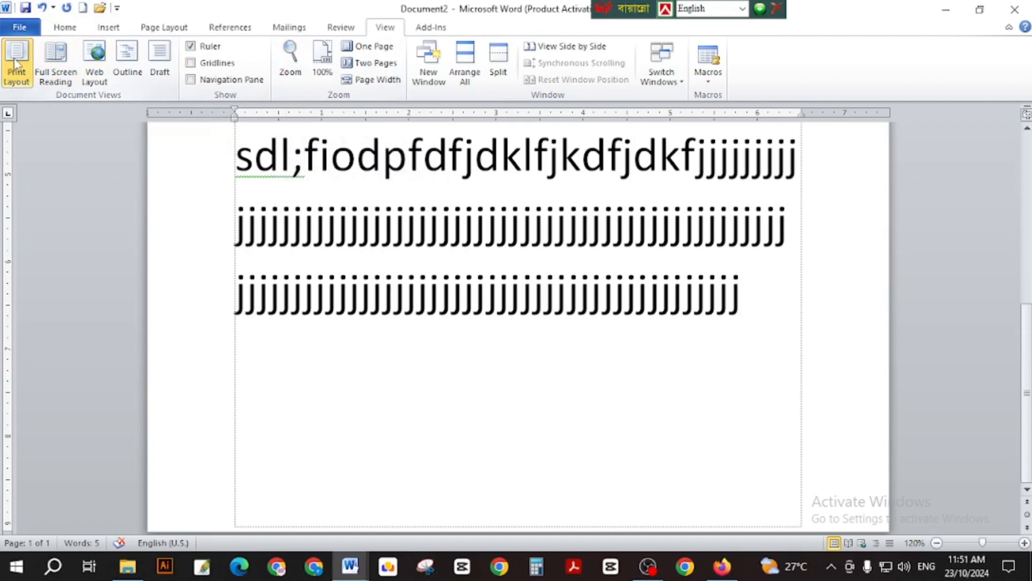
click(295, 32)
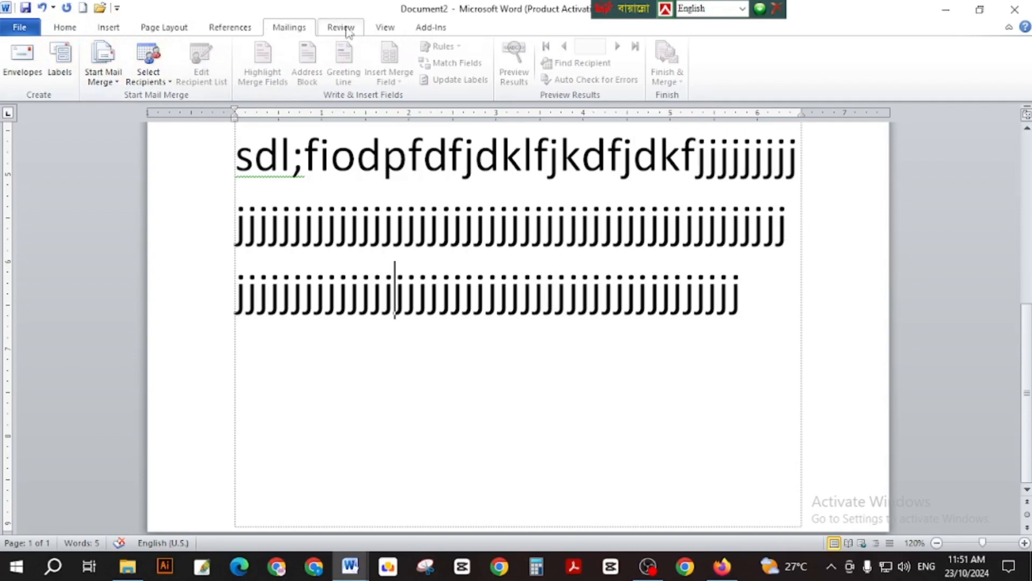
click(347, 32)
click(386, 29)
click(334, 33)
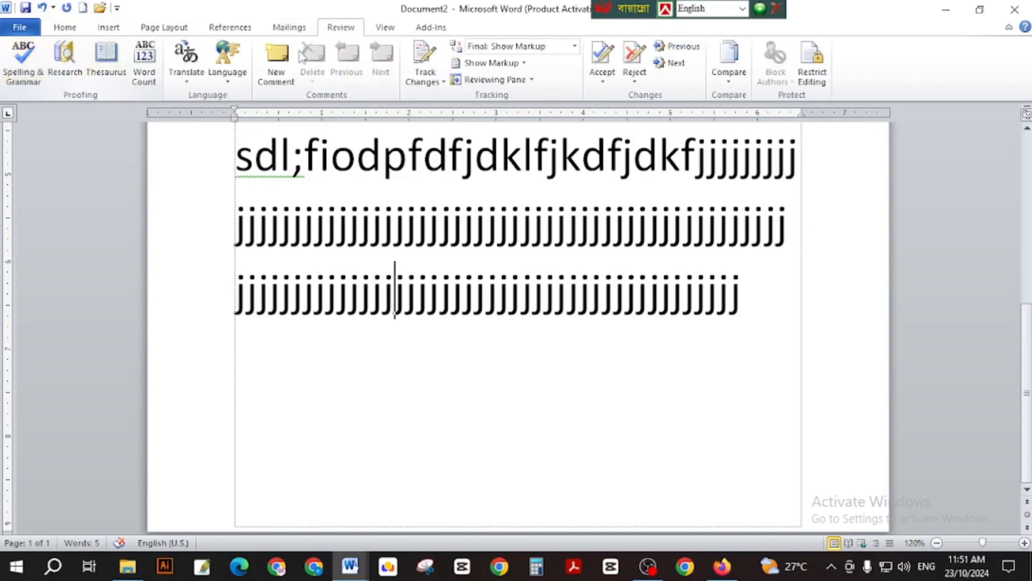
Cycle through Insert, Home, Mailings and References, finish on Page Layout, and put the cursor at the last line's end.
click(183, 31)
click(98, 30)
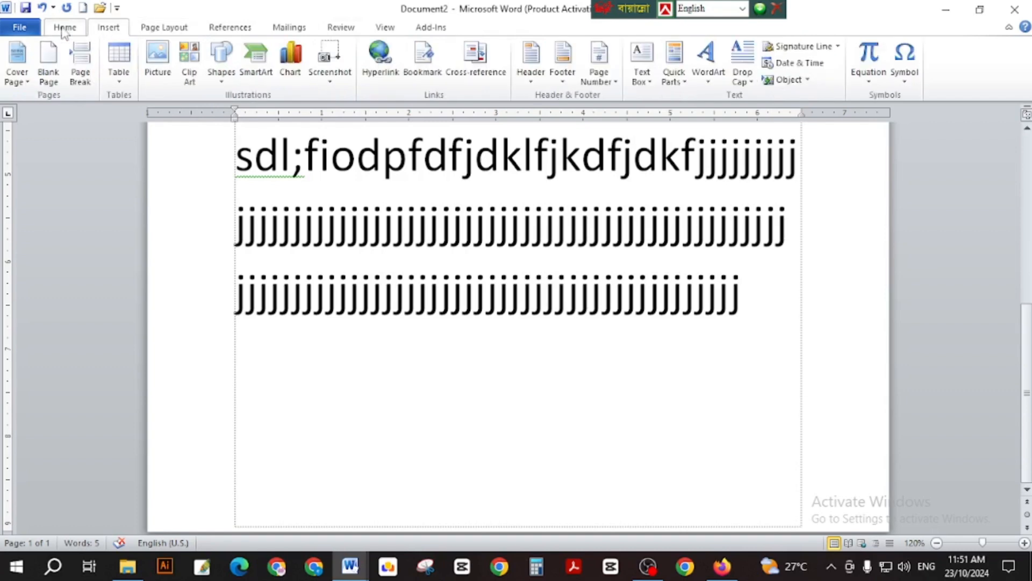
click(65, 30)
click(289, 30)
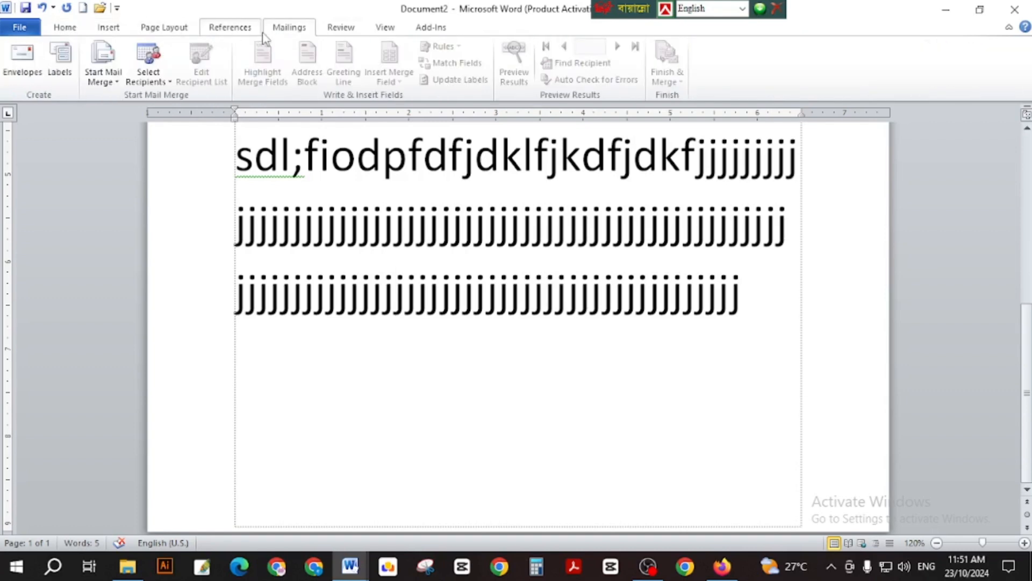
click(226, 28)
click(163, 28)
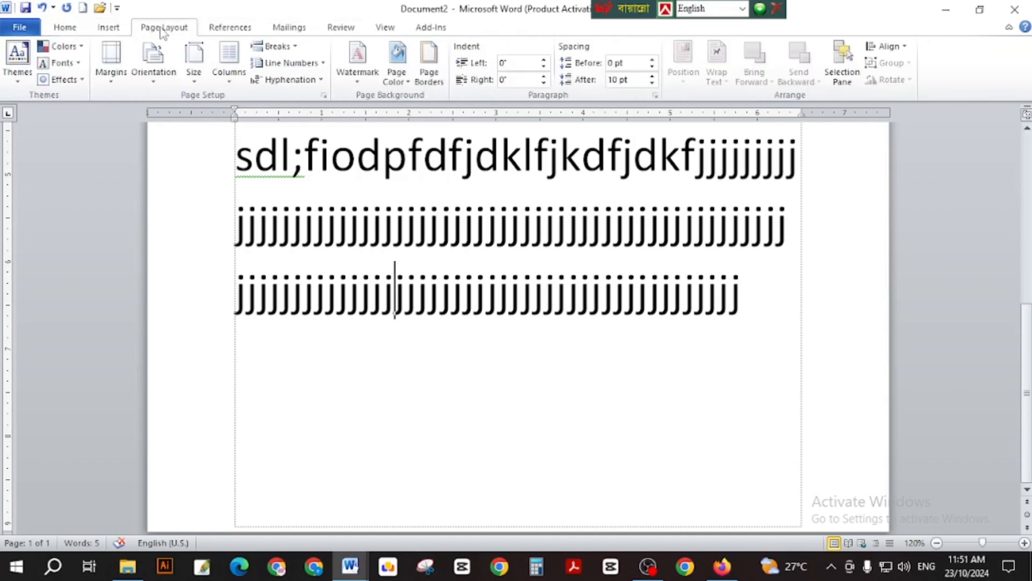
click(439, 310)
click(742, 302)
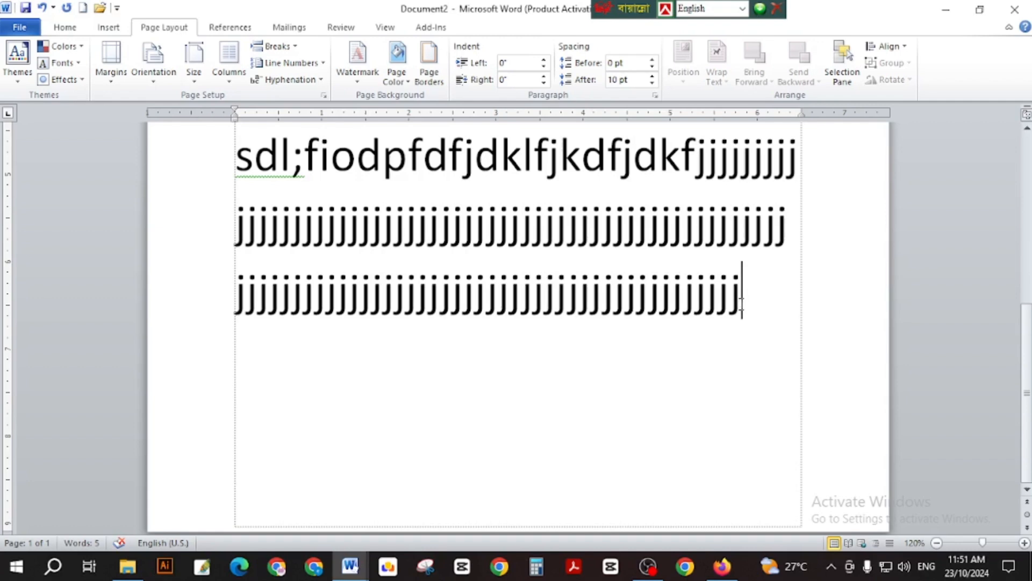